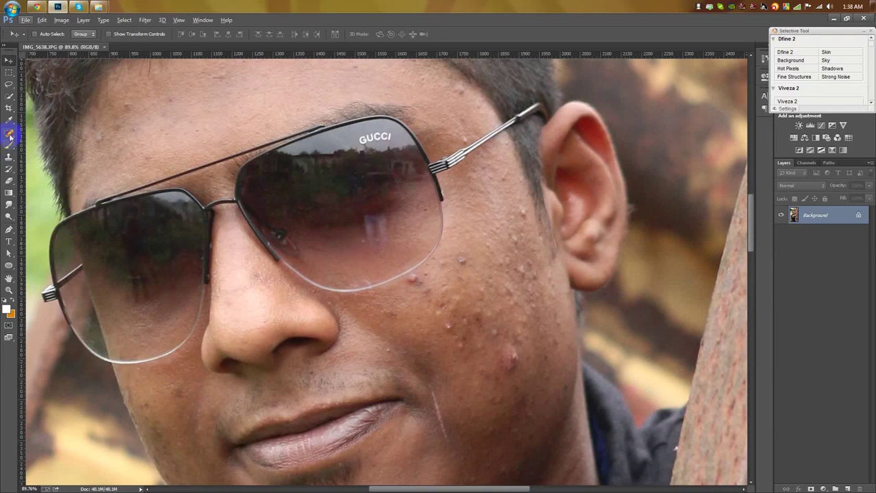
Step: Remove the blemishes along the cheek, jaw and chin on the photo's left side with the content-aware Spot Healing Brush
drag(259, 334, 353, 214)
click(231, 254)
click(209, 258)
click(224, 293)
click(230, 307)
click(244, 318)
click(271, 393)
click(251, 343)
click(262, 387)
click(319, 440)
click(362, 468)
Step: Heal the scratch beside the mouth corner and the larger pimples on the cheek below the GUCCI lens
drag(523, 393, 328, 472)
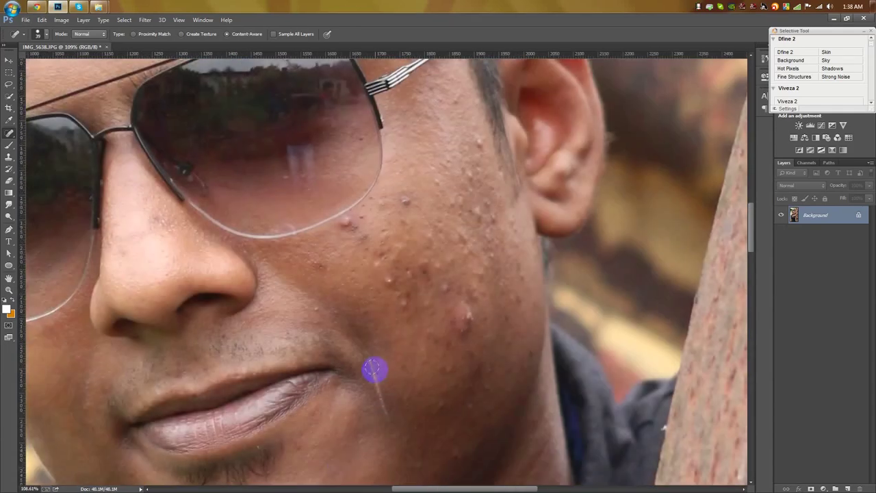
drag(371, 361, 401, 422)
drag(318, 310, 318, 322)
click(319, 266)
click(370, 254)
click(392, 280)
click(401, 200)
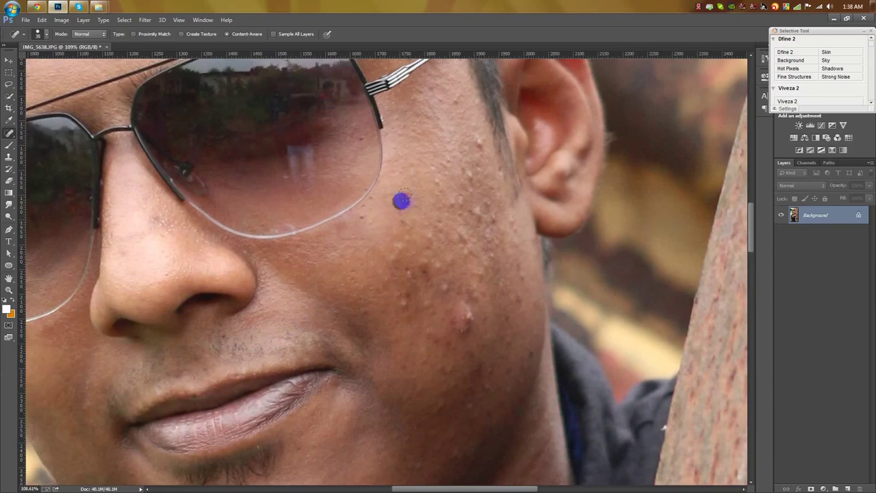
click(433, 262)
click(447, 293)
mouse_move(447, 294)
mouse_down()
mouse_move(467, 327)
mouse_move(455, 322)
mouse_move(451, 335)
mouse_move(432, 335)
mouse_move(411, 295)
mouse_up()
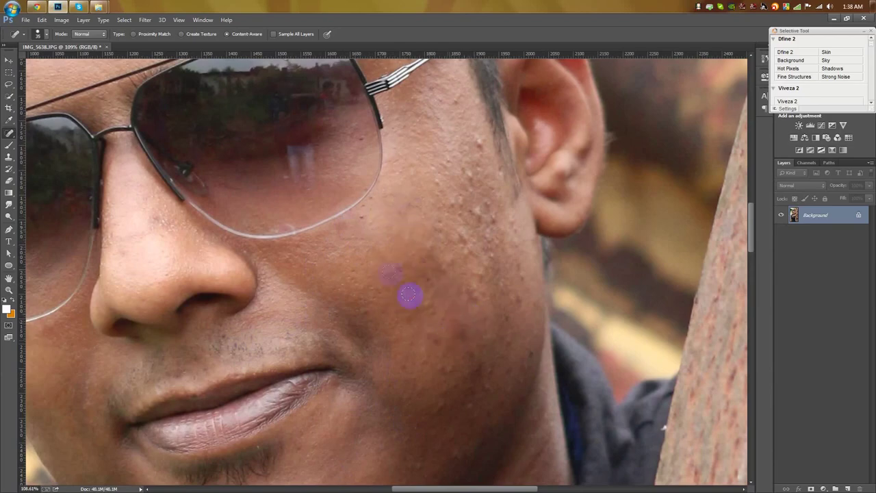
Step: Heal the spots on the temple above the glasses arm and on the adjoining forehead
scroll(462, 197, up, 2)
scroll(455, 153, up, 2)
click(404, 161)
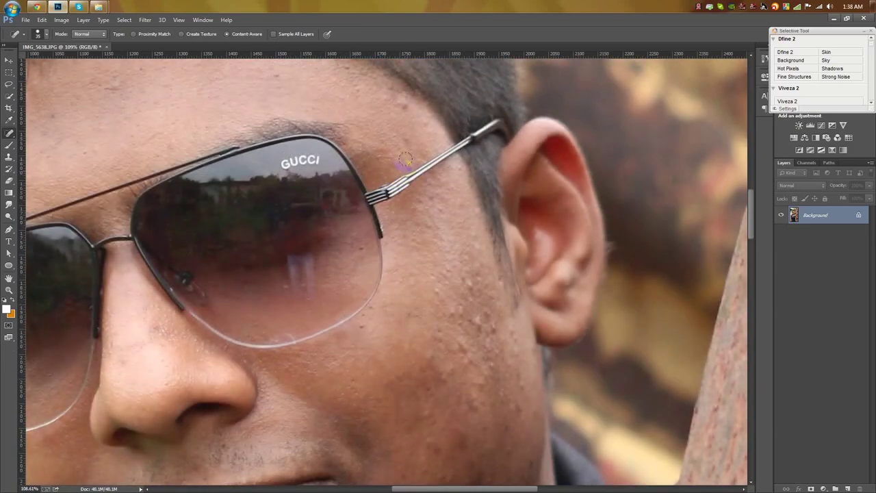
scroll(299, 141, up, 2)
click(209, 104)
Step: Remove the remaining spots across the forehead, from the hairline to the top of the sunglasses
scroll(307, 166, left, 5)
scroll(307, 166, up, 1)
click(272, 230)
click(234, 240)
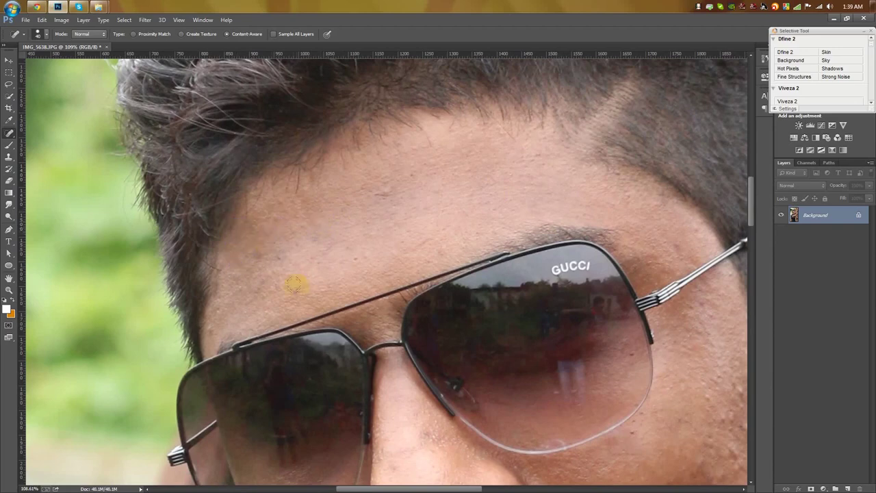
click(225, 307)
click(260, 286)
click(274, 259)
click(262, 255)
click(382, 195)
click(429, 169)
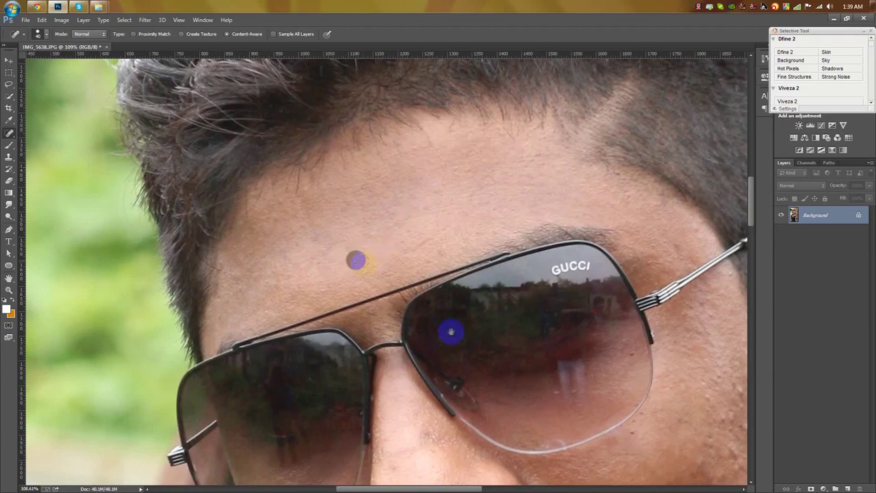
Step: Heal the blemishes on the chin and lower jaw around the mouth
scroll(422, 229, down, 6)
scroll(422, 229, right, 3)
click(291, 434)
click(160, 414)
click(151, 412)
click(145, 401)
click(191, 402)
click(350, 357)
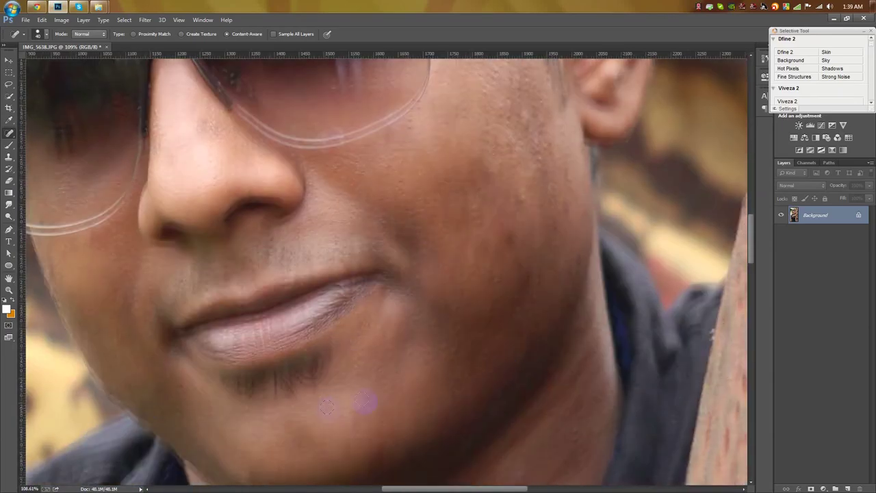
Step: Clean up the upper lip and the bumps on the upper cheek near the ear with a 30 px healing brush
scroll(335, 396, down, 2)
scroll(467, 303, right, 3)
scroll(468, 303, down, 5)
scroll(312, 283, up, 5)
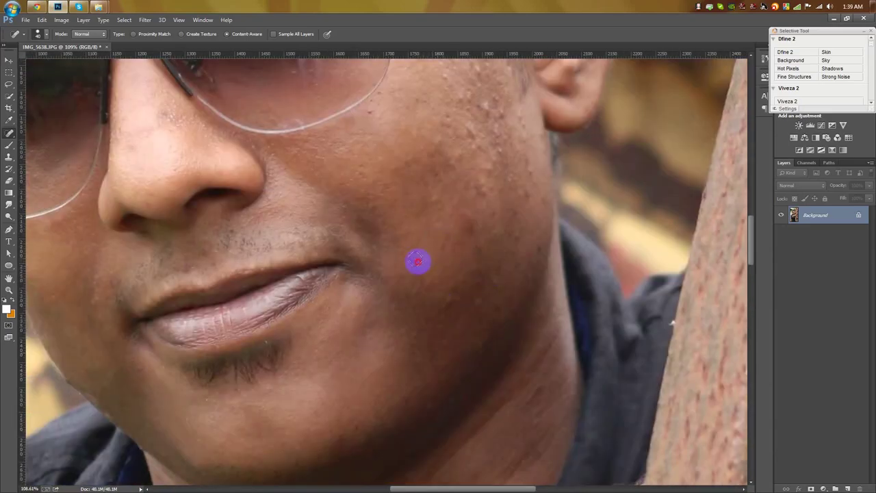
scroll(401, 294, up, 1)
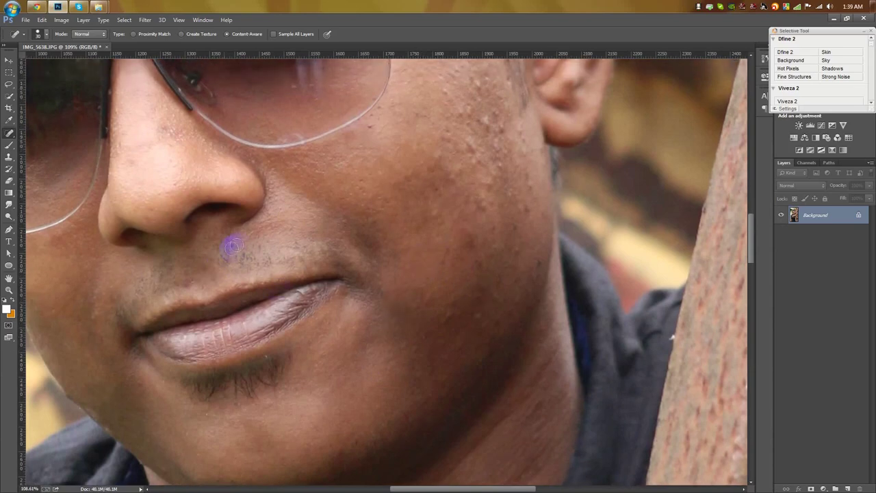
scroll(322, 239, up, 2)
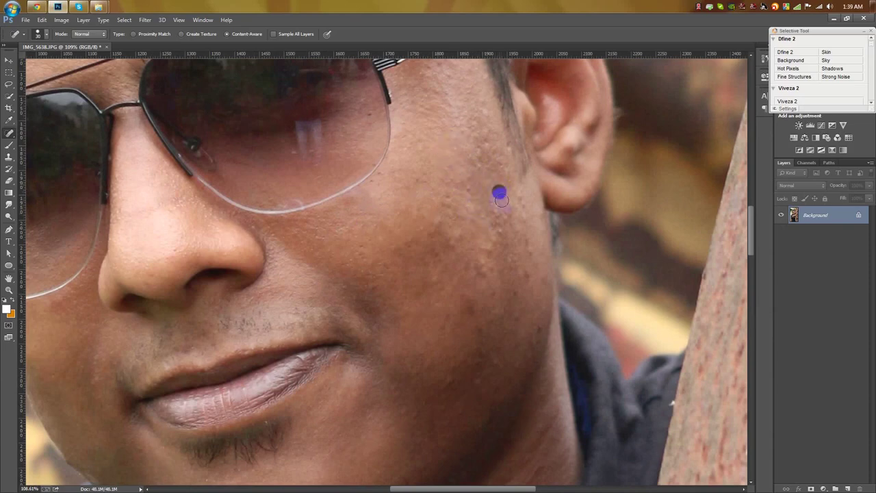
click(481, 150)
click(459, 229)
mouse_move(441, 225)
mouse_down()
mouse_move(440, 241)
mouse_move(431, 238)
mouse_up()
click(407, 244)
click(425, 272)
Step: Remove the remaining marks on the lower cheek and along the jawline below the ear
drag(469, 305, 464, 292)
click(440, 334)
click(446, 381)
click(485, 387)
click(478, 325)
click(500, 367)
click(536, 331)
click(497, 360)
click(502, 234)
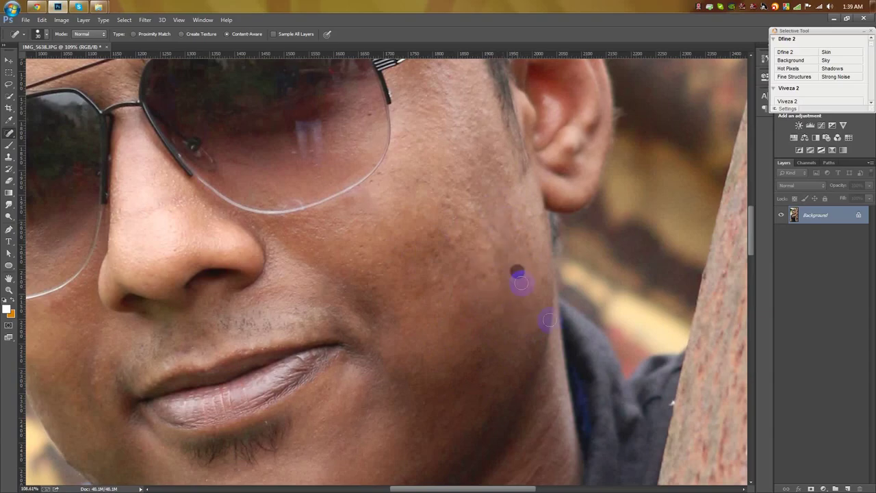
Step: Extend the canvas with the Crop tool to add an empty strip beyond the photo's left edge
scroll(493, 322, down, 5)
scroll(458, 303, down, 10)
scroll(447, 396, up, 5)
scroll(450, 372, down, 5)
drag(856, 453, 858, 488)
key(c)
drag(306, 271, 294, 269)
drag(293, 133, 290, 132)
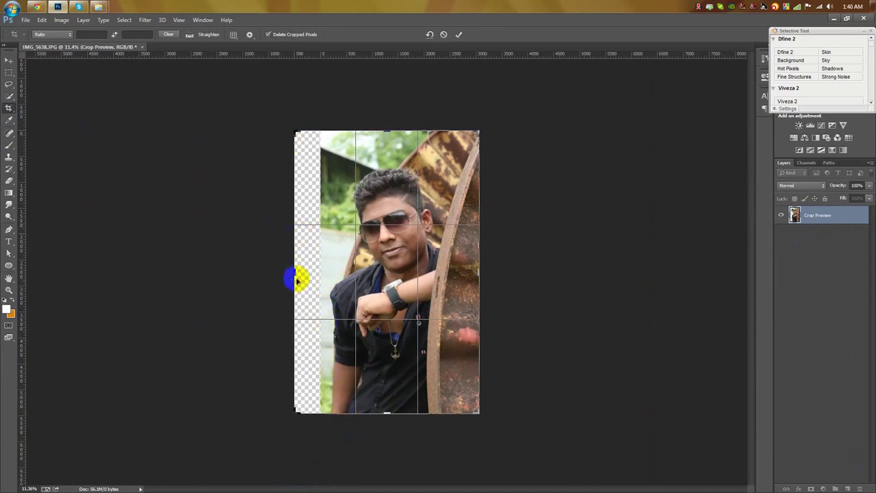
drag(296, 272, 296, 272)
click(459, 35)
click(9, 61)
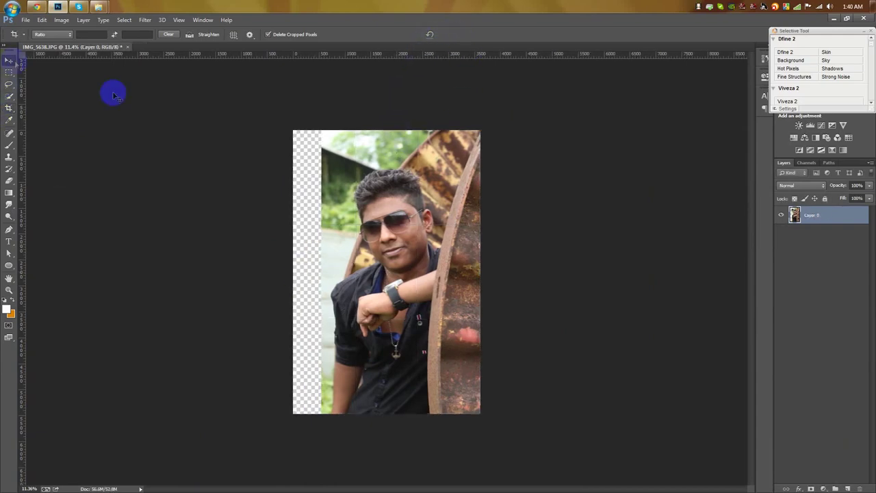
Step: Resize the image proportionally to a height of 3000 pixels
scroll(361, 184, up, 4)
click(61, 19)
click(76, 88)
double_click(502, 169)
click(464, 181)
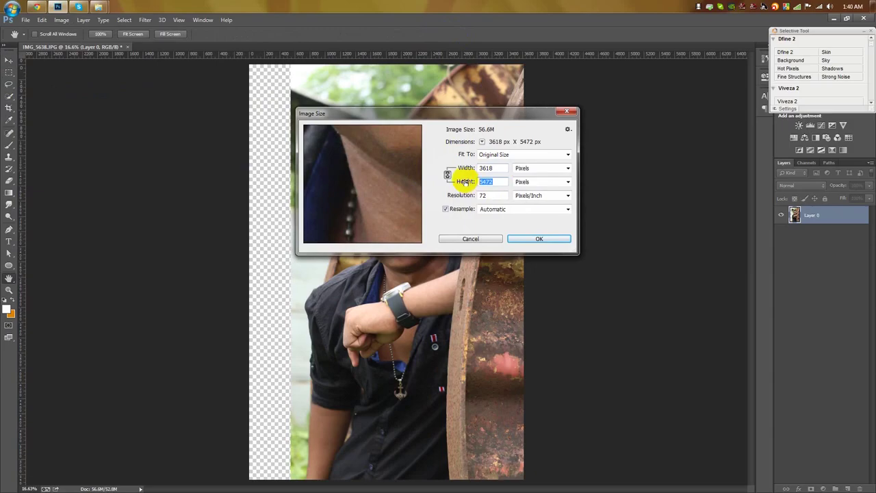
text(2000)
click(533, 237)
Step: Apply the Camera Raw Filter with Highlights -100, Shadows +58, Whites +17 and Blacks +27
scroll(377, 203, up, 17)
scroll(360, 243, down, 2)
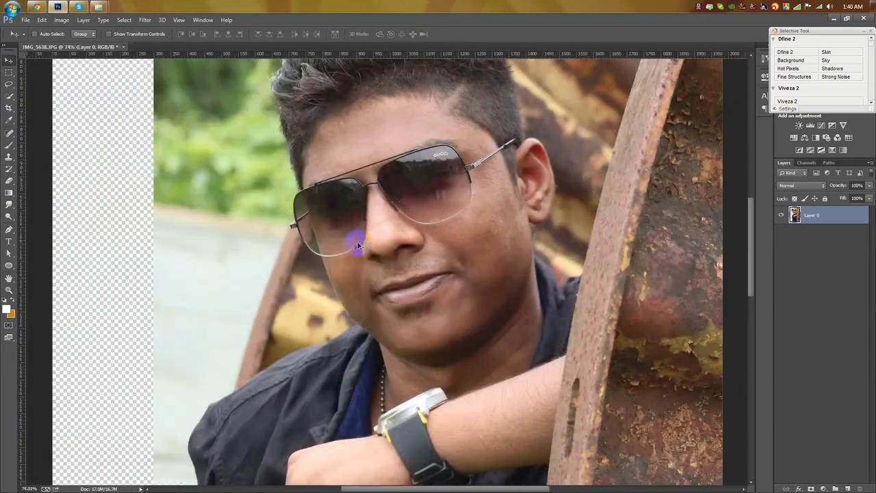
scroll(346, 247, up, 2)
scroll(339, 254, down, 8)
click(145, 19)
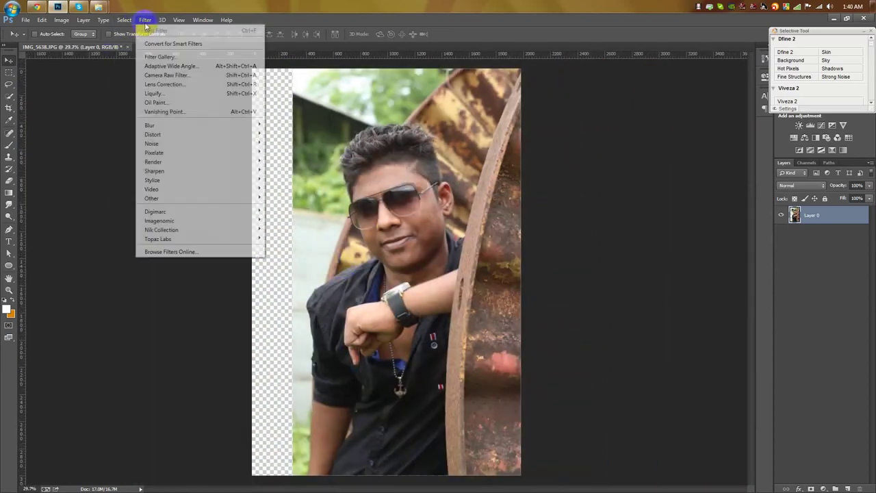
click(166, 75)
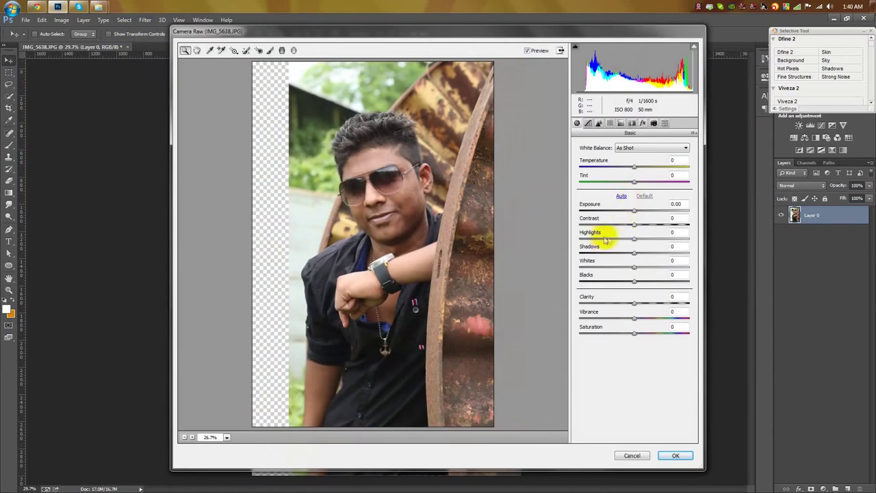
drag(631, 239, 578, 239)
drag(634, 253, 643, 271)
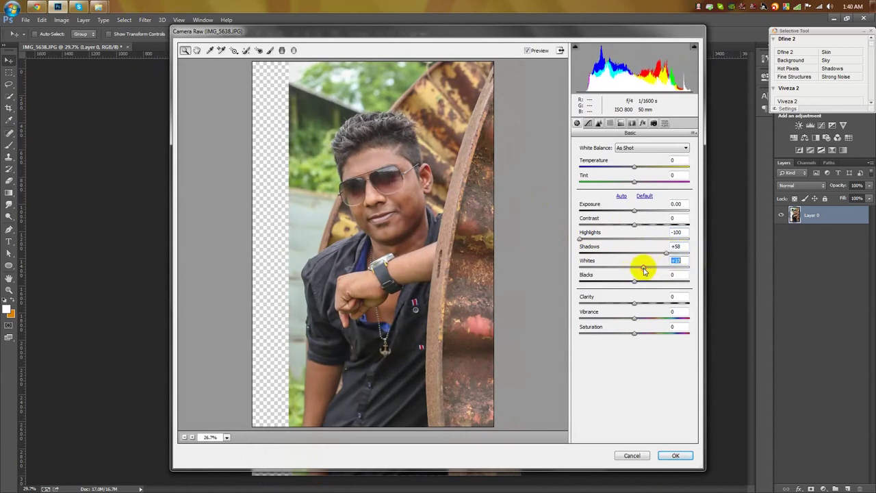
click(636, 281)
mouse_move(638, 282)
mouse_down()
mouse_move(622, 283)
mouse_move(648, 282)
mouse_up()
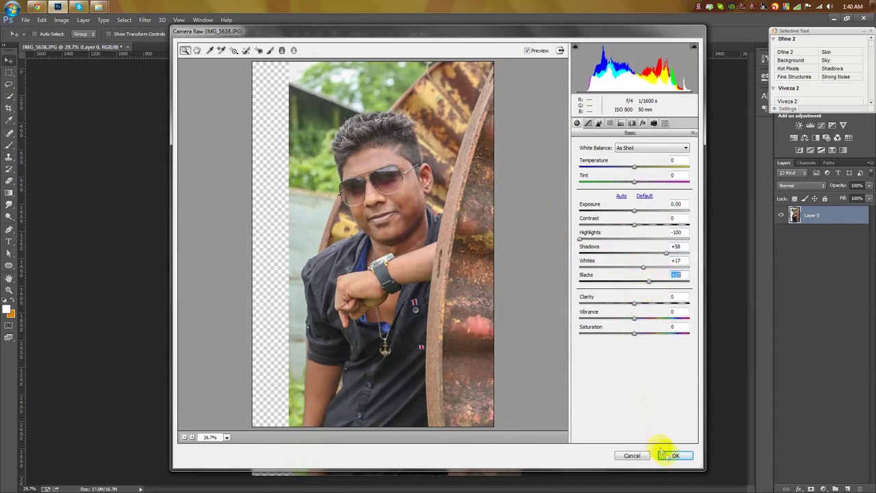
click(673, 455)
Step: Smooth the skin with the Imagenomic Portraiture filter using the Default preset, checking the face close up
click(146, 21)
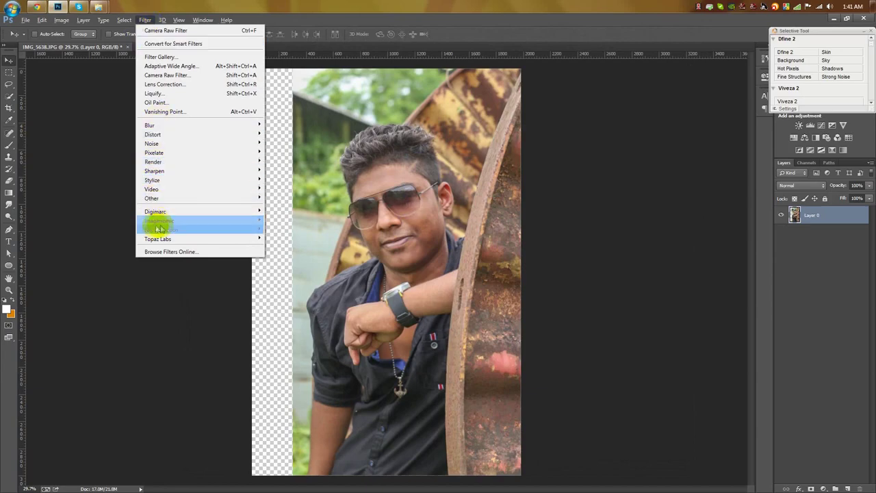
mouse_move(159, 220)
click(283, 233)
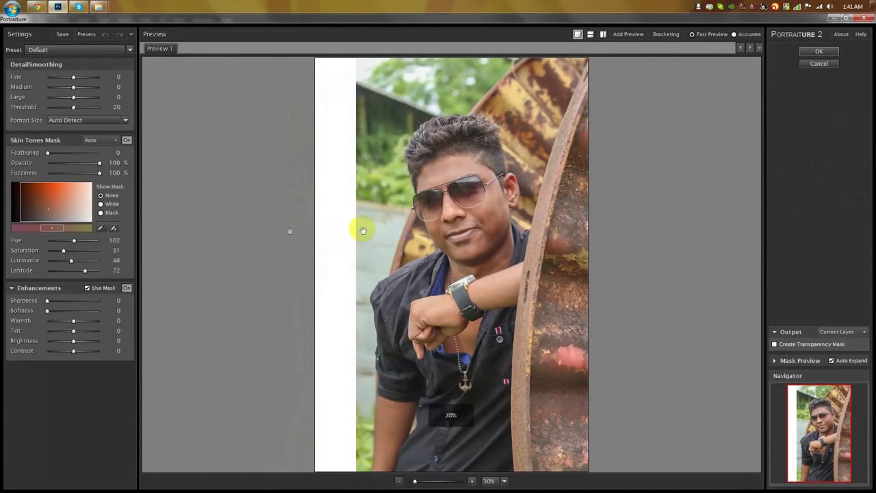
drag(416, 483, 433, 482)
drag(550, 197, 466, 386)
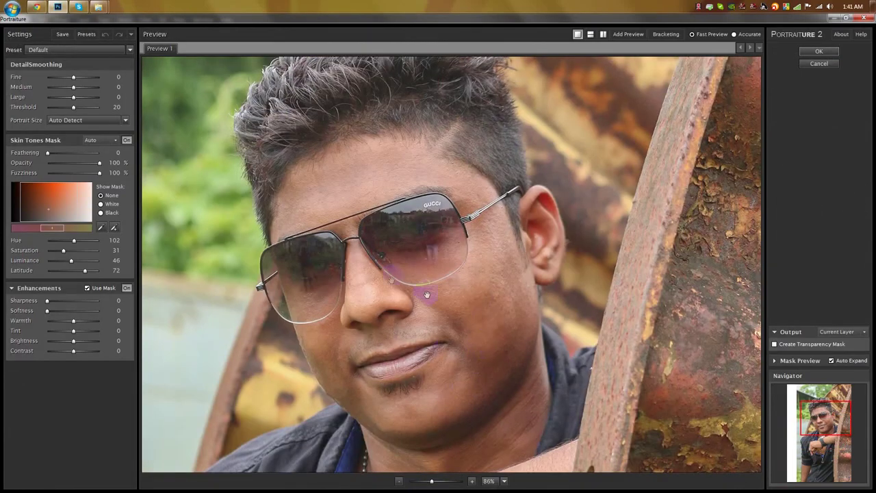
click(808, 50)
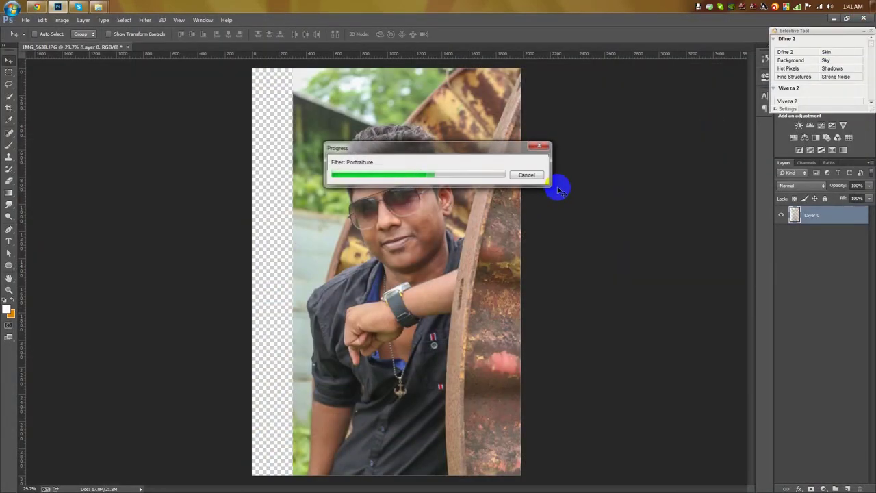
Step: Heal the leftover uneven spots on the cheek and around the lips, using a 10 px brush near the mouth
scroll(406, 198, up, 7)
scroll(381, 378, up, 1)
scroll(381, 379, up, 1)
key(j)
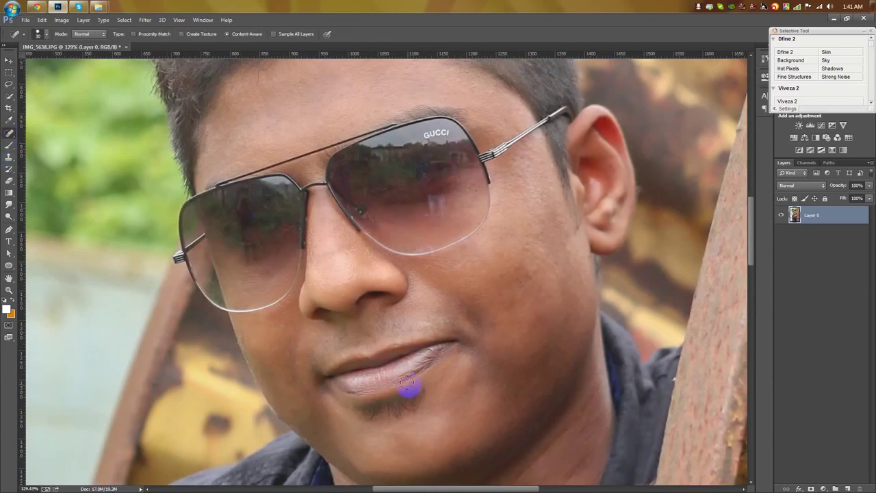
click(520, 301)
mouse_move(534, 236)
mouse_down()
mouse_move(518, 254)
mouse_move(546, 315)
mouse_move(539, 320)
mouse_move(563, 277)
mouse_up()
click(565, 287)
click(538, 312)
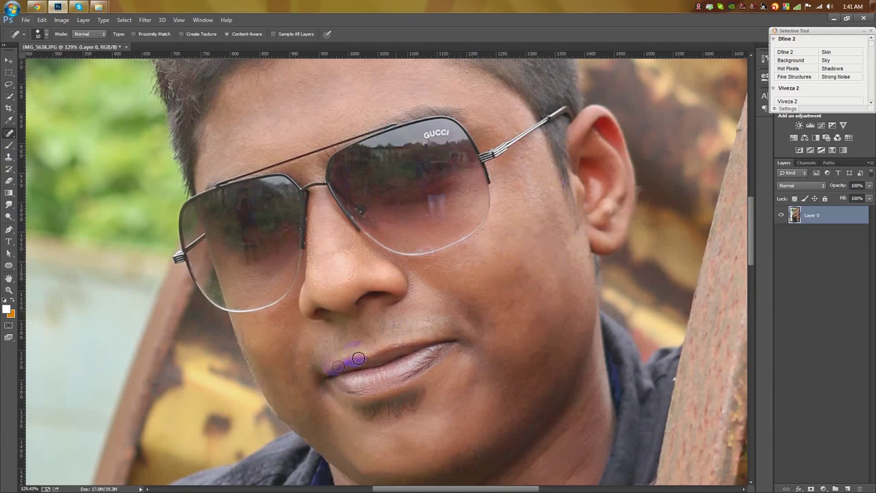
Step: Apply Auto Contrast to the photo layer
scroll(326, 362, down, 10)
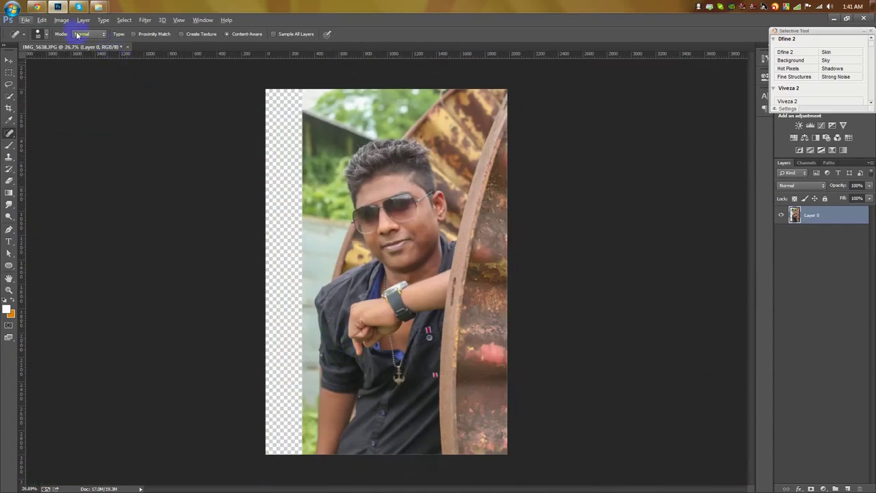
click(60, 20)
click(81, 63)
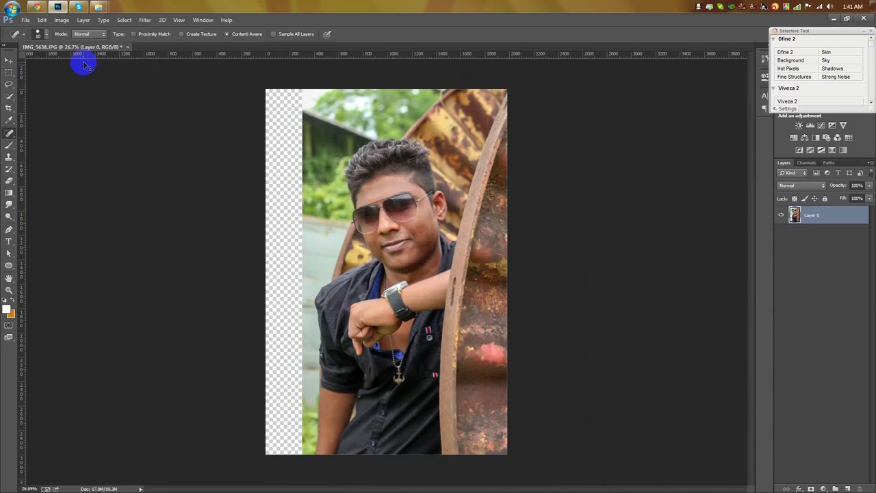
Step: Set the Pen tool to Path mode and start a path at the bottom outer edge of the lowered arm
scroll(158, 199, up, 2)
click(8, 229)
scroll(319, 341, up, 2)
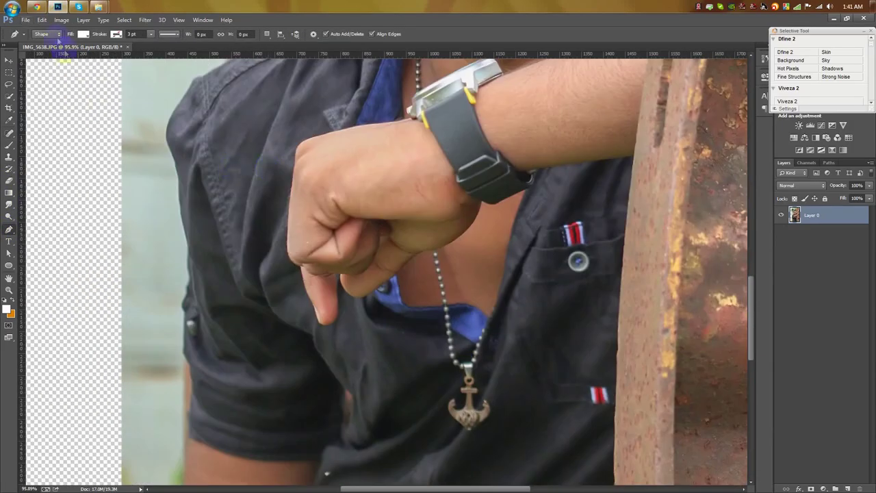
click(48, 33)
click(46, 53)
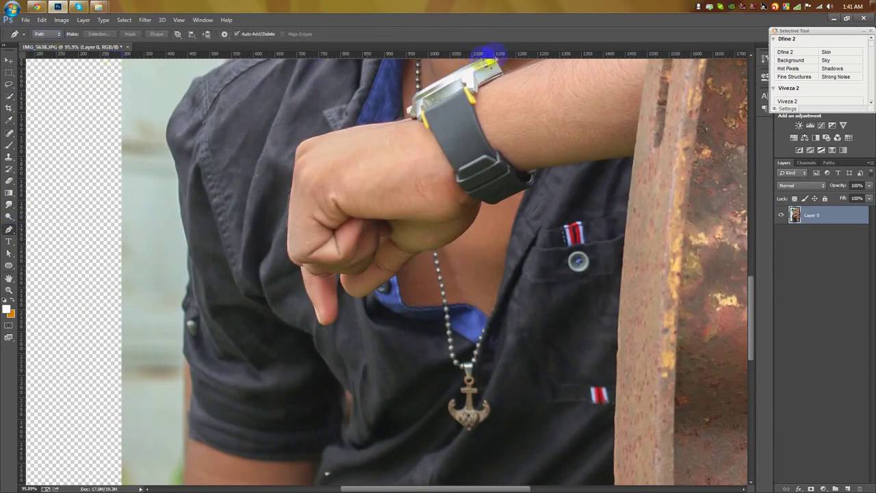
drag(336, 401, 385, 219)
scroll(292, 347, up, 1)
drag(292, 347, 341, 215)
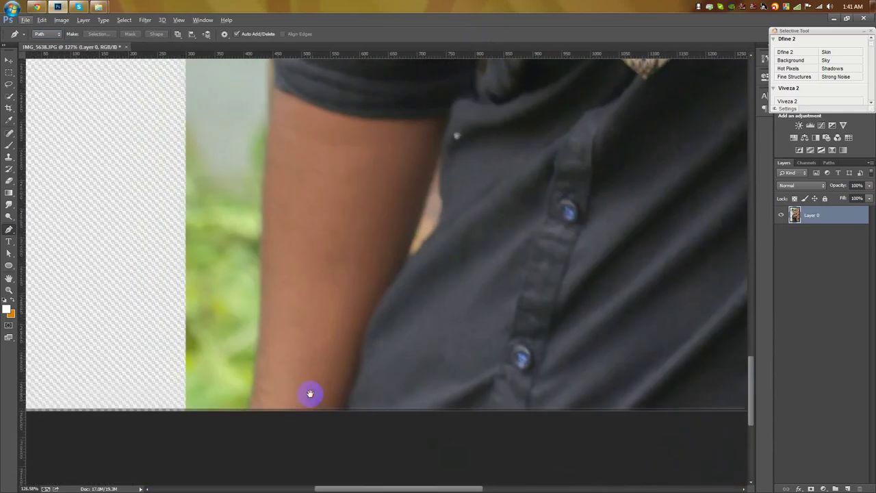
scroll(249, 413, up, 1)
click(245, 414)
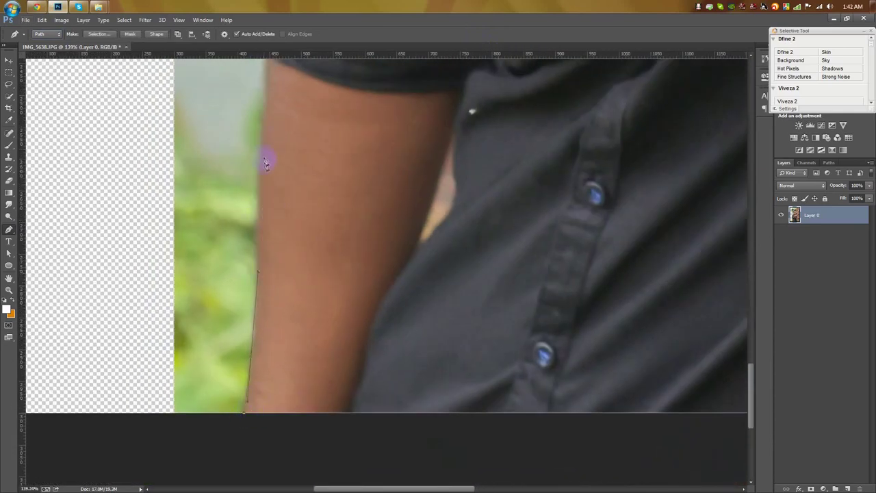
Step: Continue the pen path up the outer edge of the lowered arm and along the rolled sleeve cuff
scroll(266, 62, up, 3)
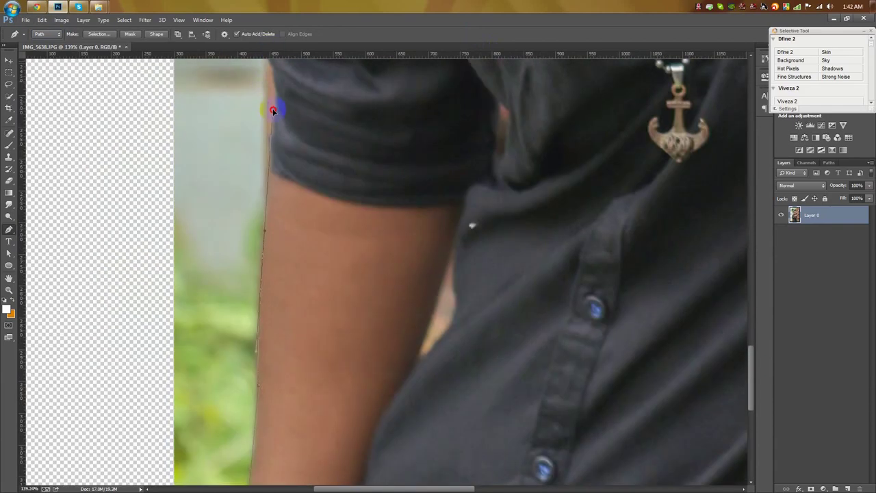
alt+click(264, 232)
drag(296, 274, 301, 411)
scroll(282, 321, up, 2)
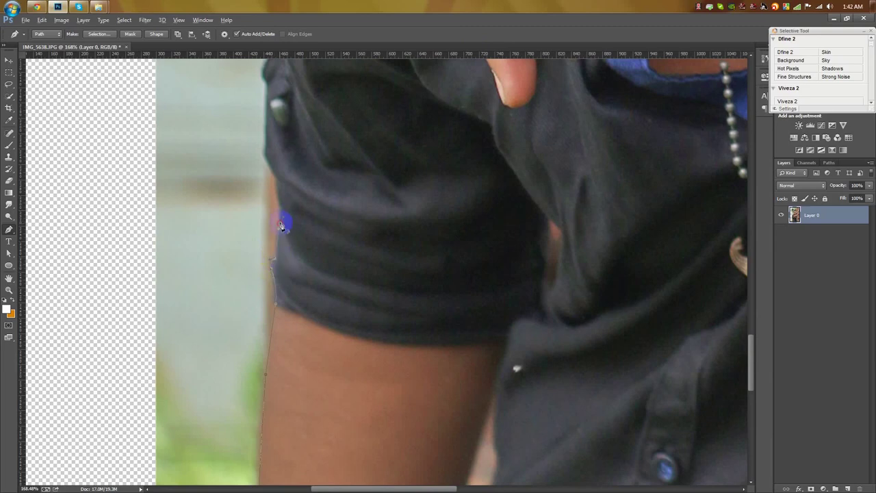
click(277, 178)
drag(309, 183, 352, 320)
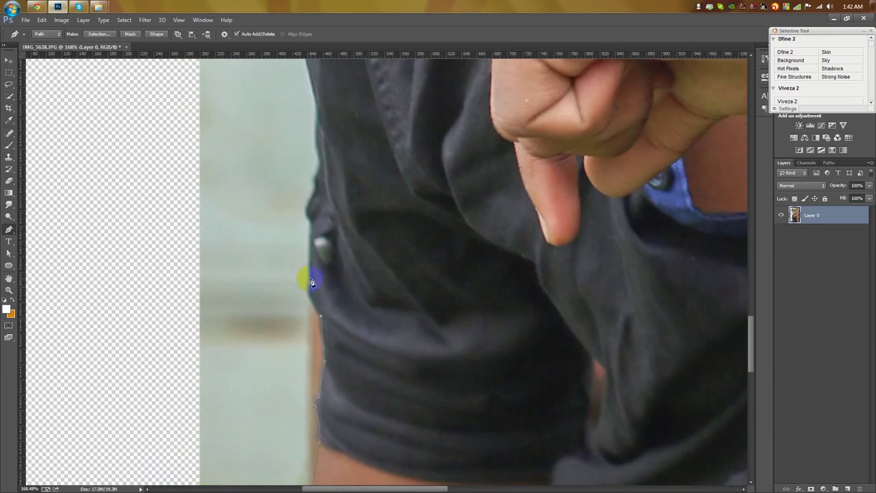
Step: Trace the outer edge of the sleeve with the pen path, from above the cuff past the button to the upper arm
click(309, 228)
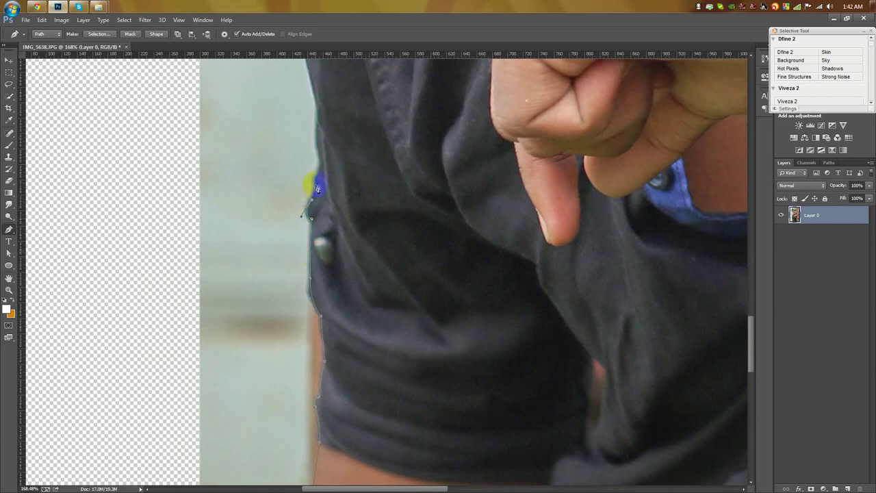
click(318, 103)
drag(340, 127, 362, 339)
click(322, 241)
click(324, 176)
alt+click(323, 210)
click(315, 166)
click(302, 107)
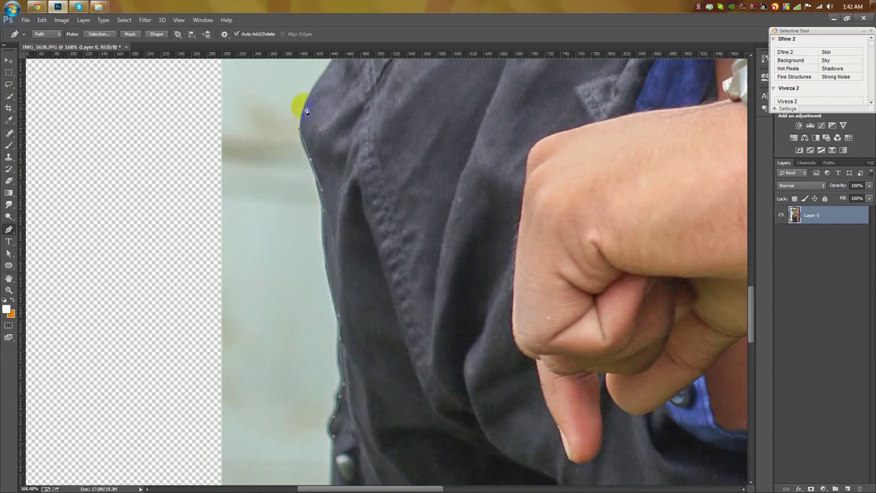
Step: Carry the pen path around the shoulder and along the shirt's top edge towards the collar below the jaw
drag(309, 101, 331, 304)
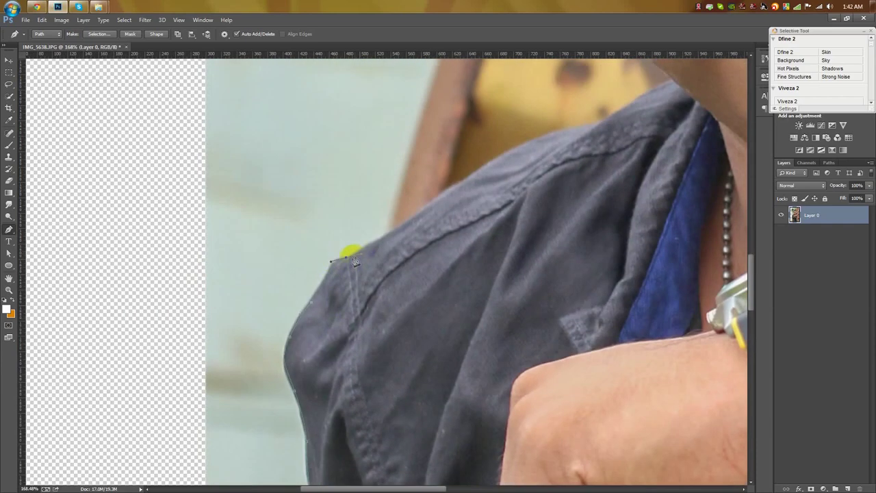
click(390, 226)
drag(500, 154, 521, 145)
drag(624, 130, 429, 323)
click(478, 274)
drag(478, 276, 411, 404)
alt+click(479, 275)
Step: Trace the jaw and cheek, continuing the pen path along the sunglasses' lower rim to the outer hinge
scroll(325, 376, up, 1)
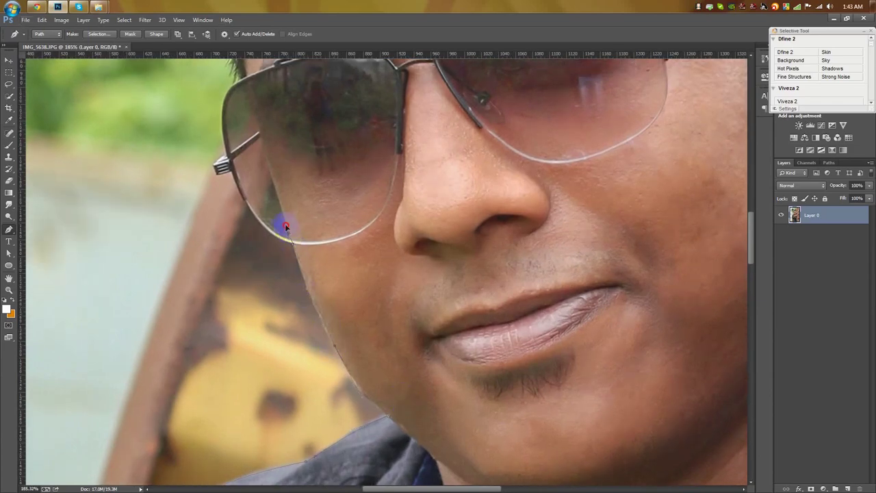
alt+click(293, 245)
drag(324, 239, 376, 390)
scroll(325, 394, up, 3)
drag(272, 300, 260, 289)
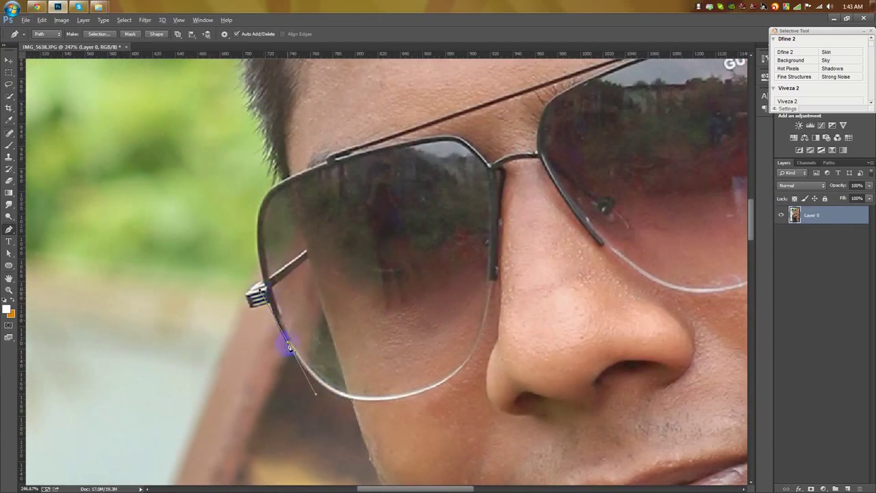
scroll(286, 342, up, 2)
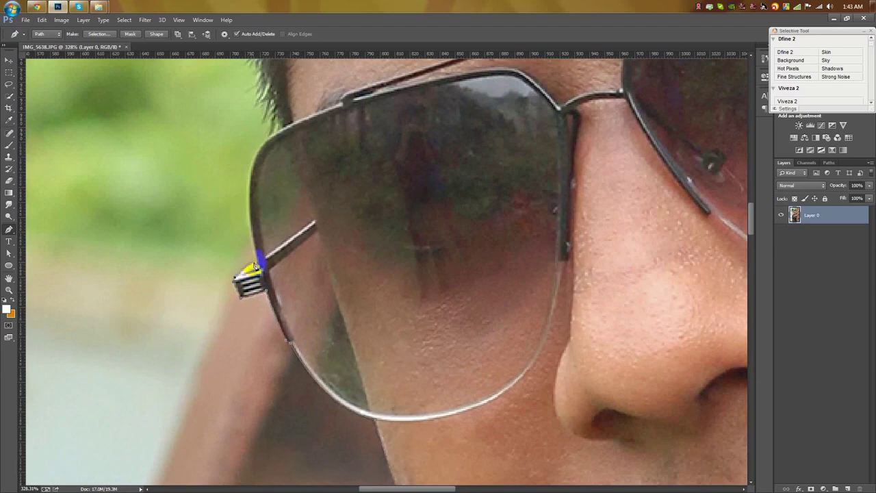
scroll(257, 263, up, 3)
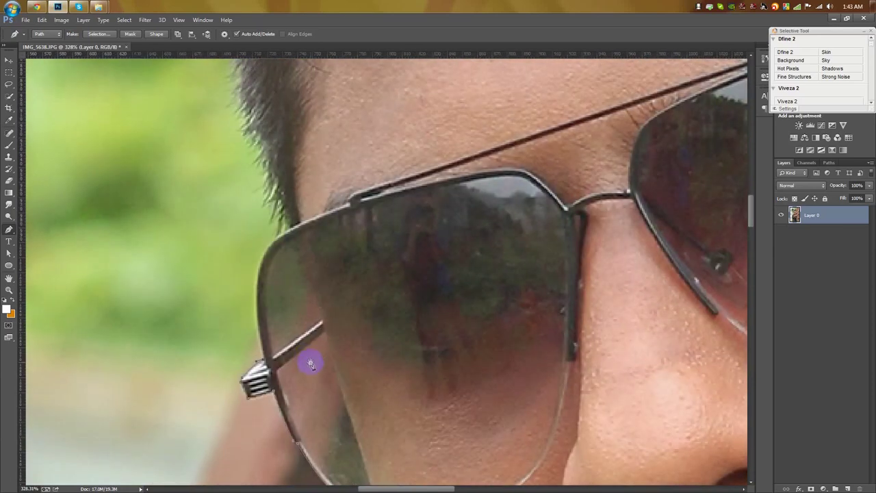
Step: Carry the pen path over the sunglasses' upper rim and around the hair to the rusty metal's edge at the canvas top
drag(280, 242, 315, 220)
alt+click(279, 238)
scroll(296, 257, down, 4)
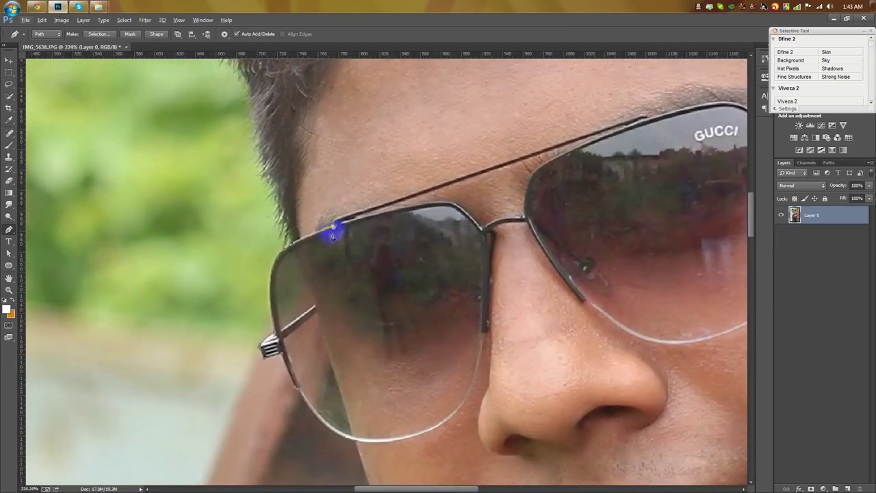
scroll(329, 238, up, 5)
scroll(264, 286, down, 5)
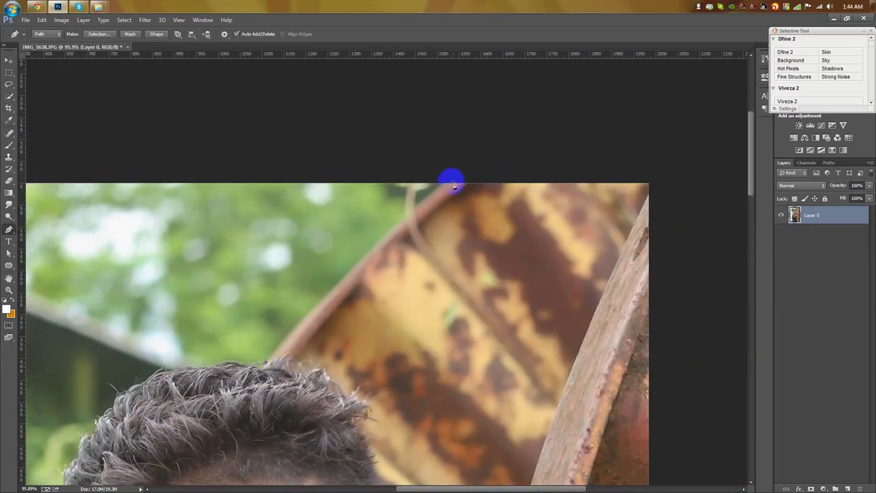
drag(450, 181, 531, 121)
alt+click(450, 181)
Step: Close the pen path outside the canvas around the rusty metal and below the body, and convert it to a selection
scroll(463, 197, down, 6)
click(545, 87)
click(511, 454)
click(320, 445)
scroll(366, 435, up, 4)
scroll(368, 436, up, 3)
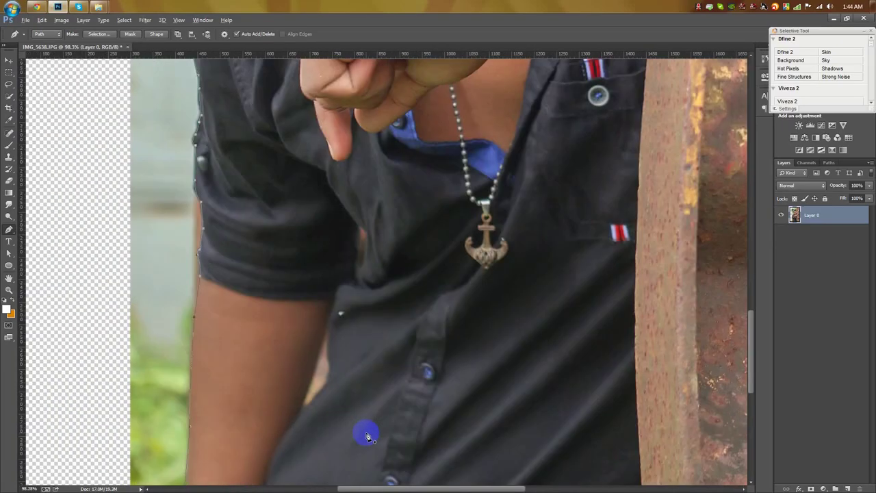
scroll(366, 420, down, 4)
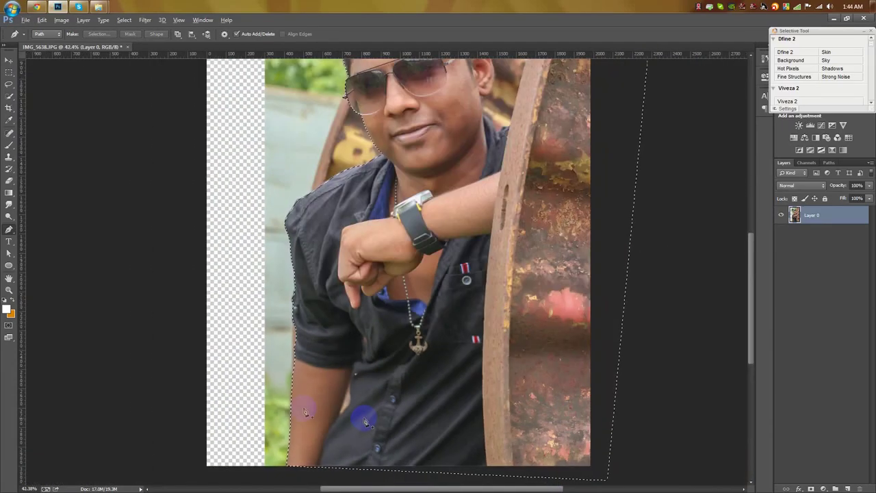
Step: Draw a small pen path around the missed strip of arm beside the sleeve cuff to include it in the selection
scroll(239, 404, up, 5)
scroll(271, 392, up, 2)
click(380, 343)
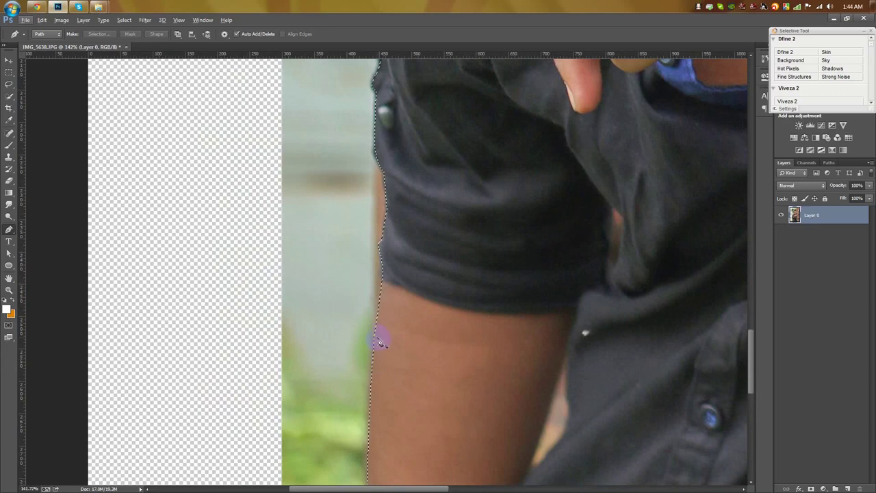
scroll(390, 373, up, 2)
click(374, 214)
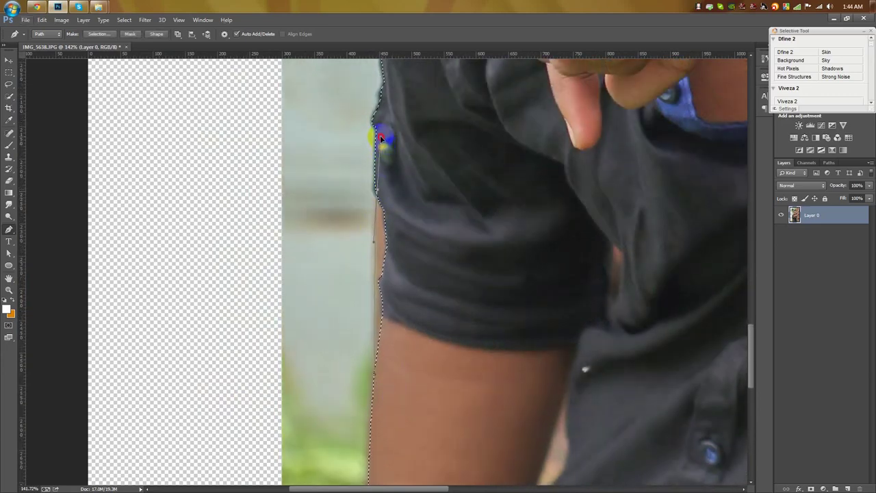
scroll(411, 264, down, 6)
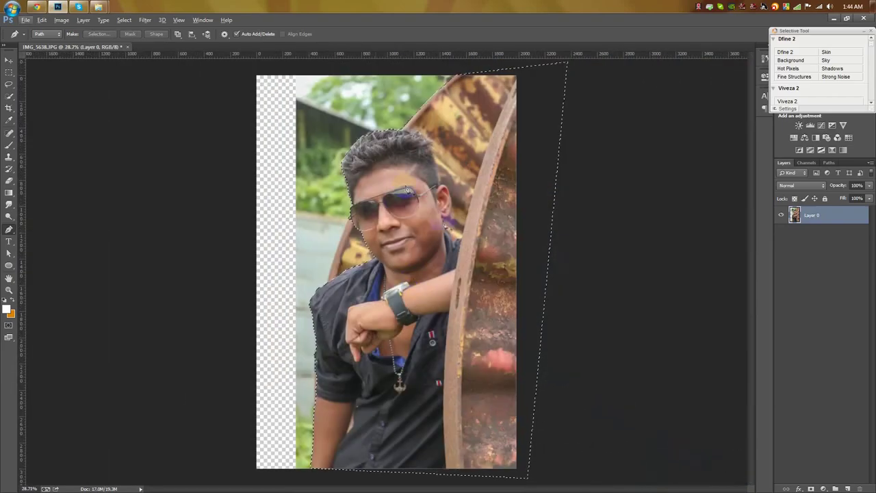
Step: Outline the rusty metal between the sunglasses' hinge and the shoulder with a closed path and add it to the selection
scroll(337, 250, up, 4)
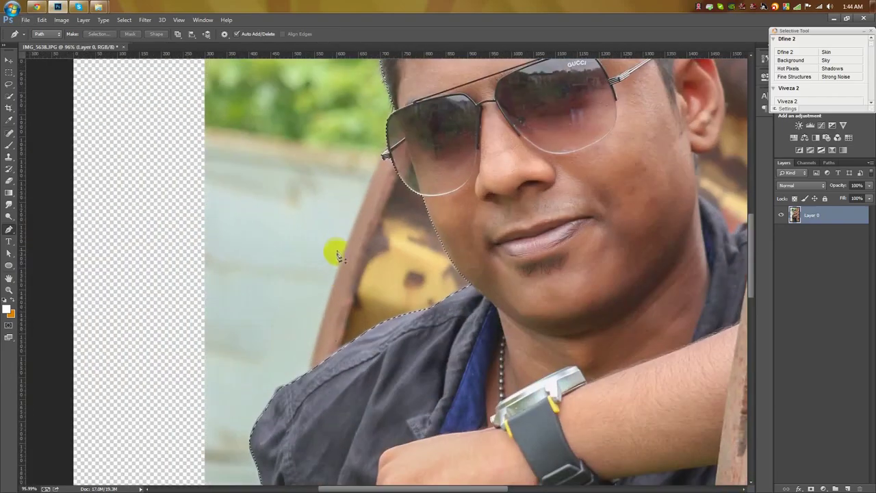
scroll(310, 373, up, 1)
click(393, 132)
drag(399, 120, 436, 121)
drag(496, 353, 469, 366)
drag(386, 389, 358, 388)
click(311, 371)
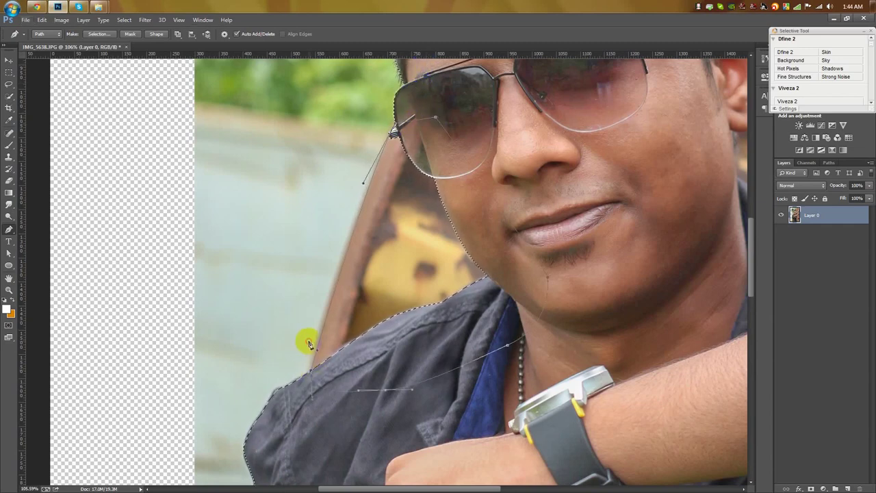
key(ctrl+shift+Return)
scroll(309, 341, down, 4)
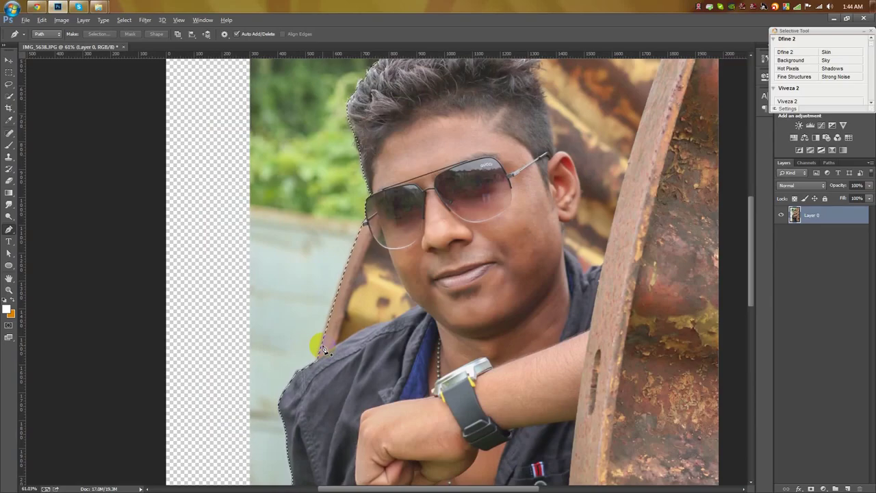
Step: Mask Layer 0 with the selection and brush over the hair's outer edge in Refine Mask
scroll(480, 344, down, 2)
click(812, 488)
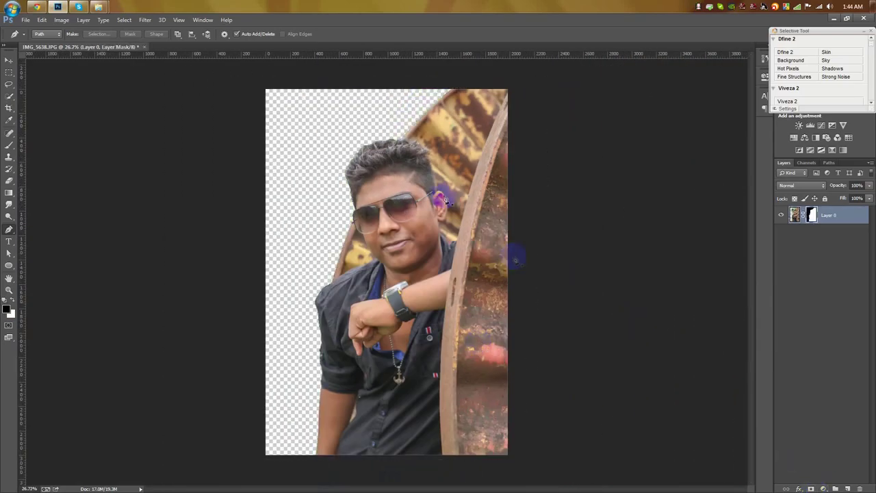
scroll(401, 172, up, 6)
right_click(812, 216)
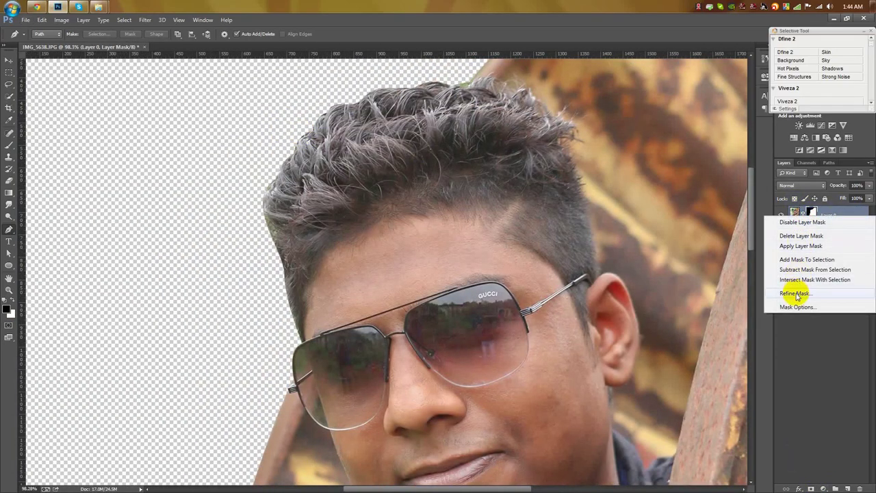
click(793, 289)
drag(293, 337, 276, 266)
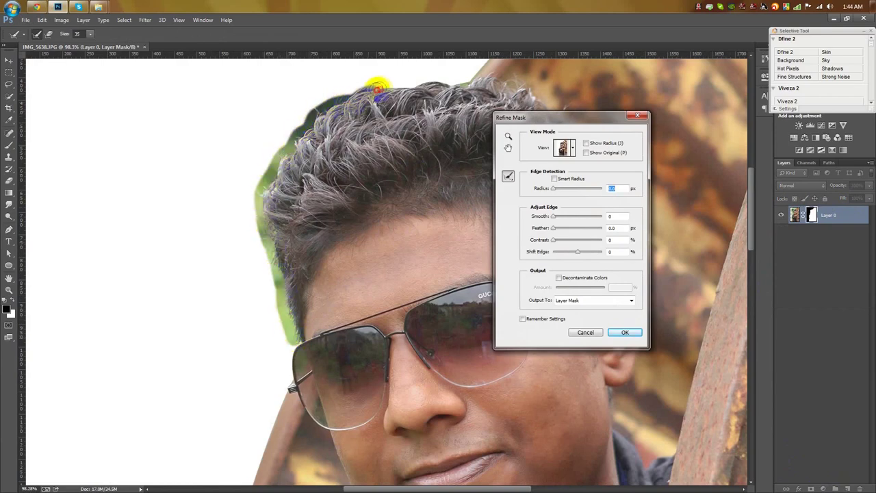
drag(464, 81, 464, 85)
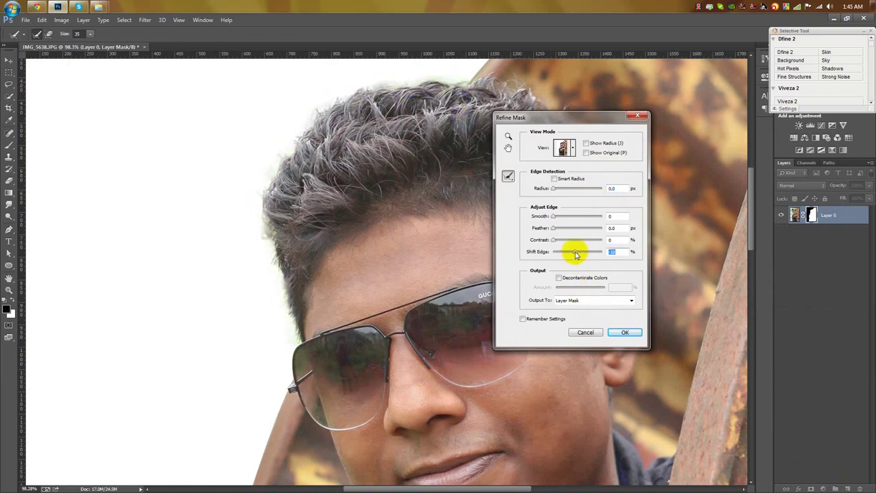
Step: Set Shift Edge to -10% and raise the Contrast in Refine Mask, apply it to the layer mask, and view the whole image
drag(553, 240, 566, 240)
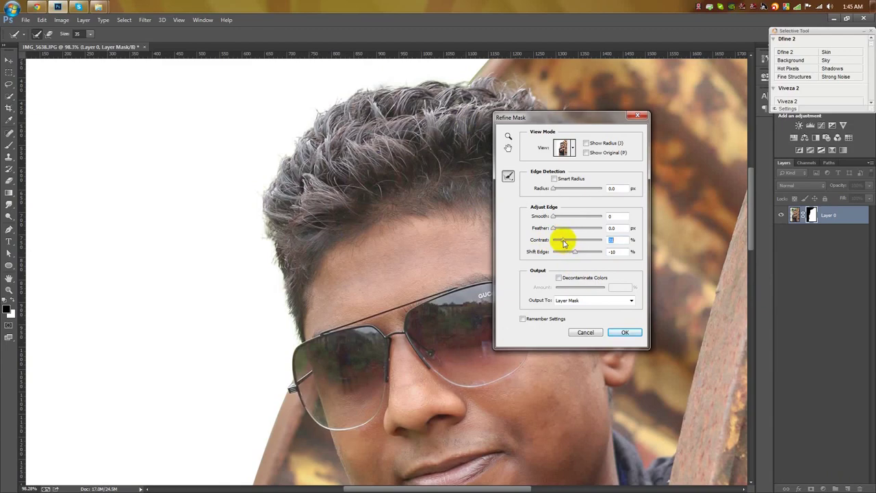
click(625, 331)
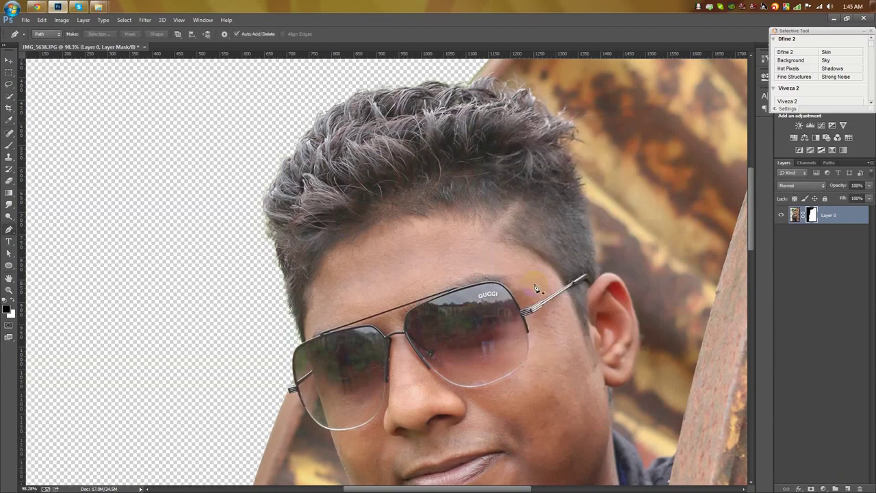
key(p)
key(ctrl+0)
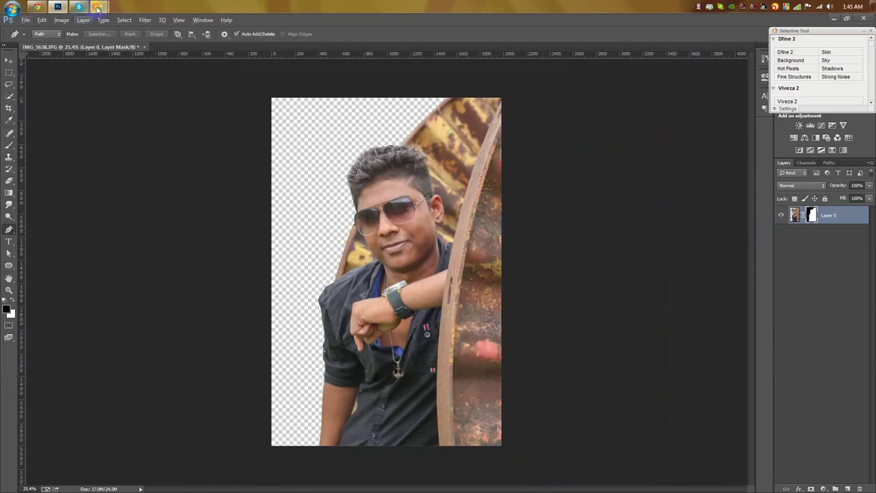
Step: Switch to Windows Explorer and look through the Picture folder on the MEDIA (D:) drive for a background image
mouse_move(100, 6)
click(72, 54)
click(35, 193)
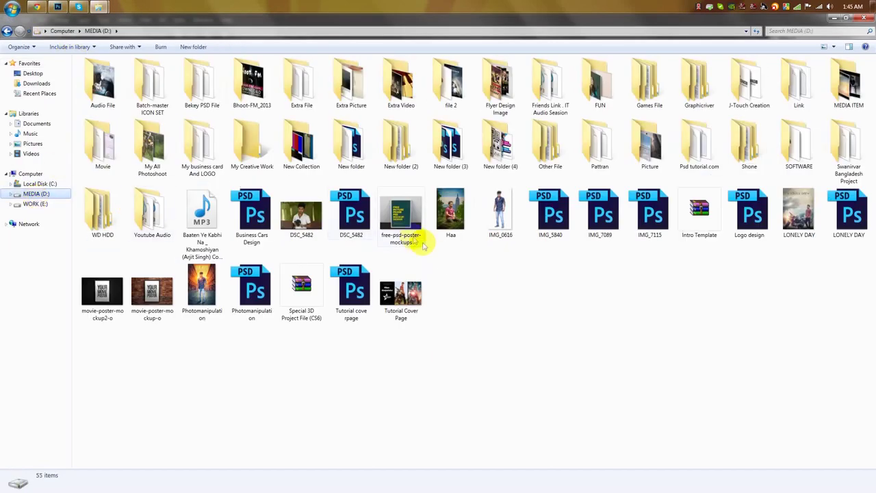
click(653, 155)
double_click(652, 154)
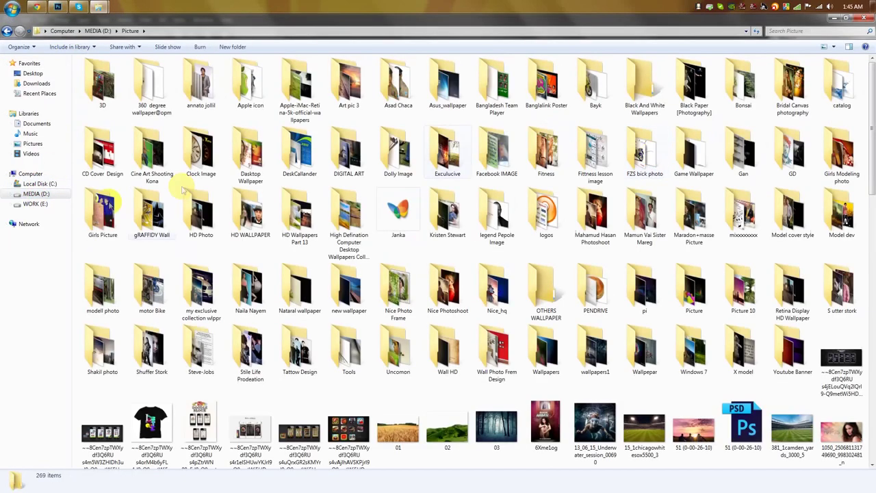
Step: Open the HELP FILE folder on the WORK (E:) drive and check its Stocks subfolder for backgrounds
click(34, 204)
double_click(304, 96)
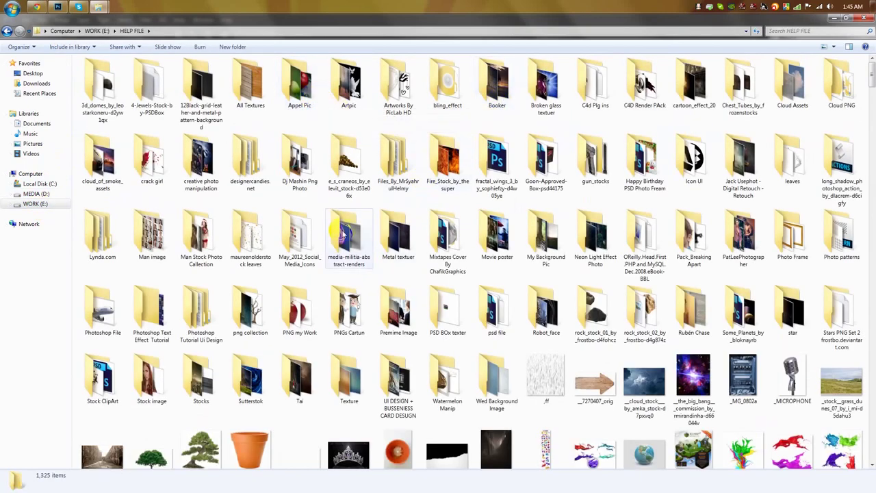
scroll(338, 234, down, 3)
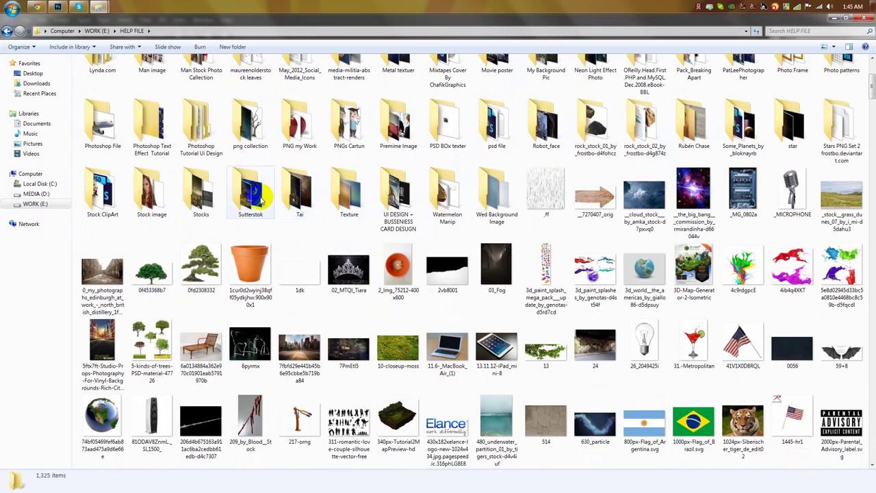
click(214, 198)
double_click(215, 198)
click(7, 31)
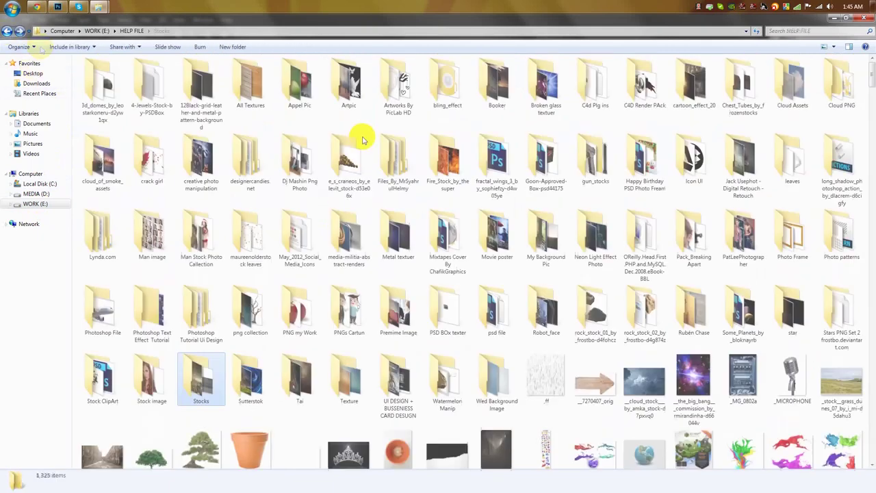
Step: Open the My Background Pic folder in HELP FILE and preview the tall sunset photo as a background candidate
double_click(566, 241)
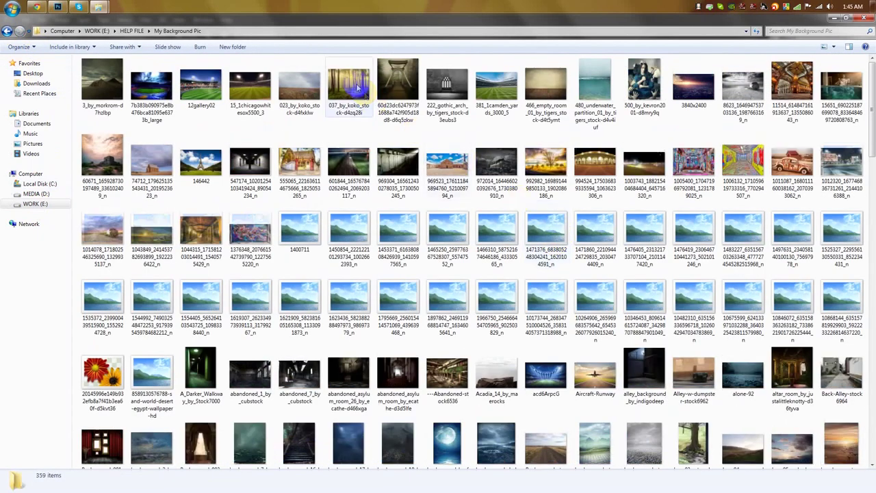
drag(353, 84, 330, 235)
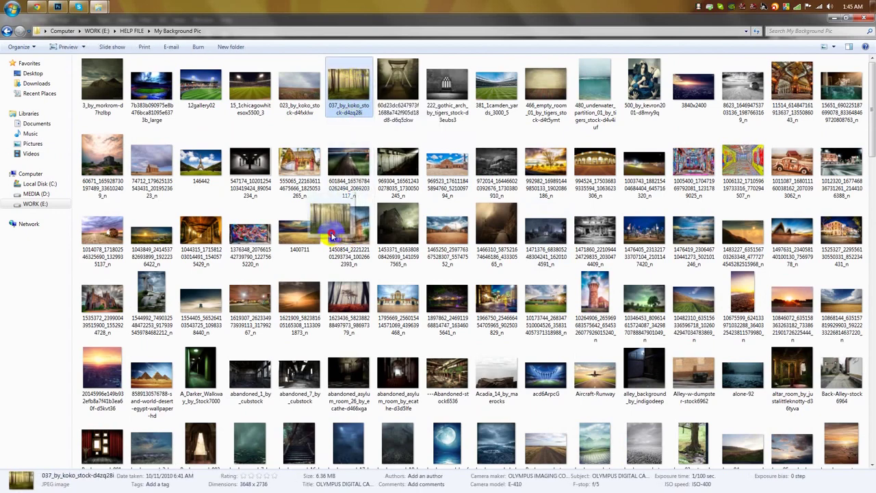
drag(330, 235, 348, 227)
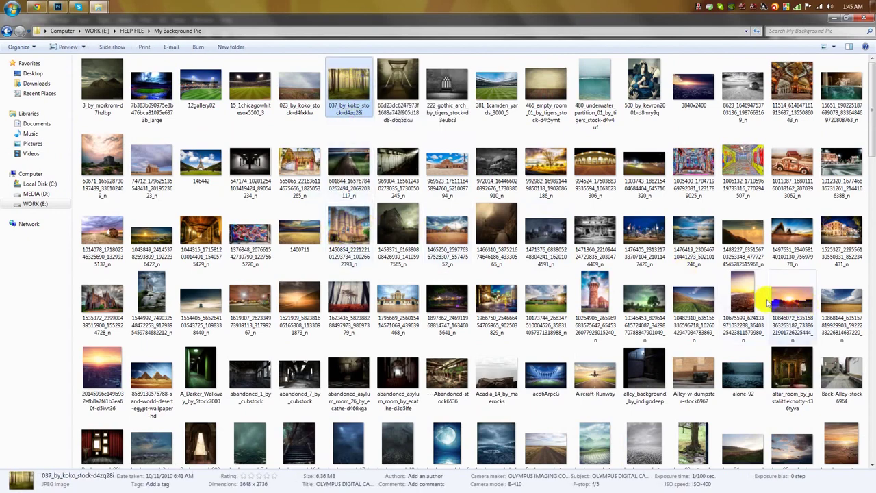
click(745, 298)
double_click(751, 303)
click(865, 18)
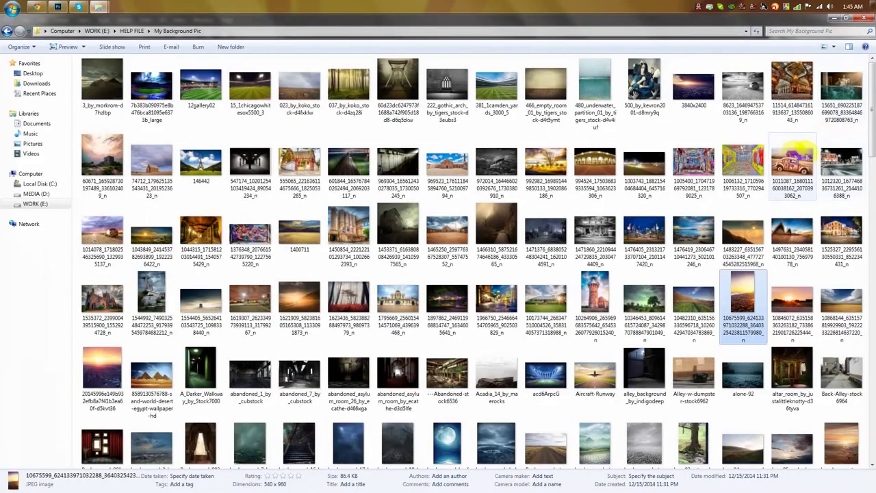
Step: Preview the grassy_field_sunset photo from the folder, switch to Photoshop and place it in the portrait document
scroll(743, 137, down, 10)
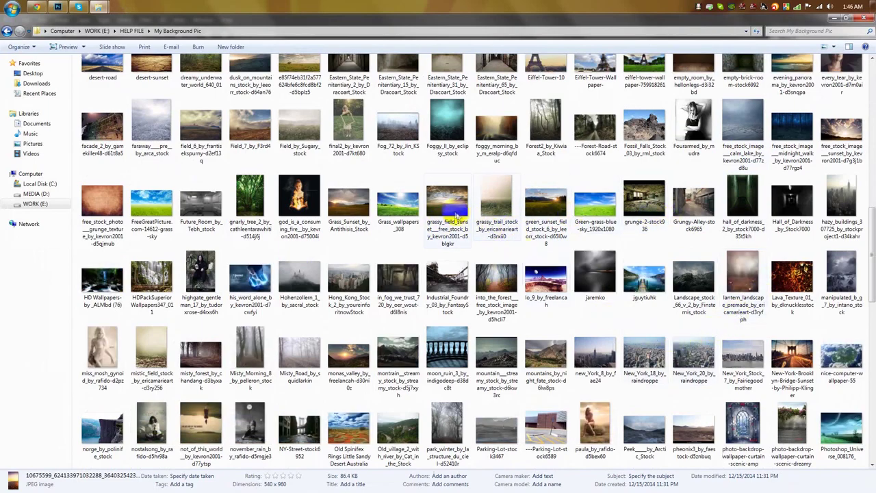
double_click(457, 216)
click(864, 19)
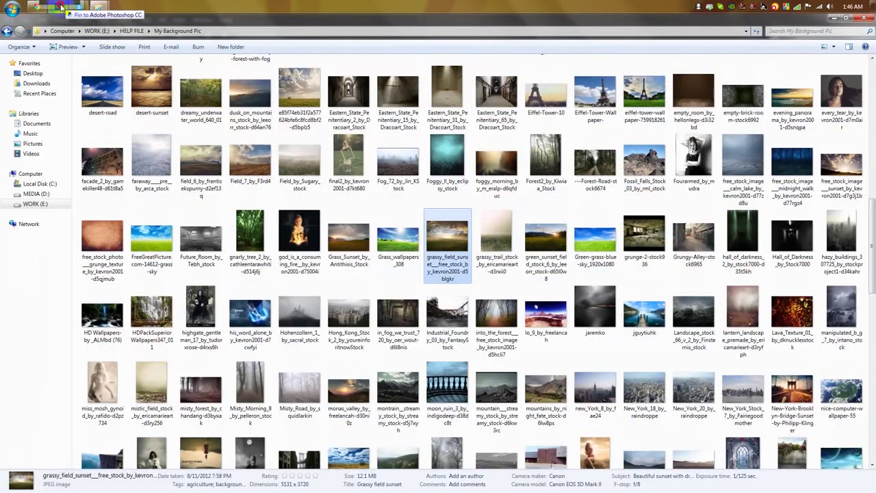
click(58, 6)
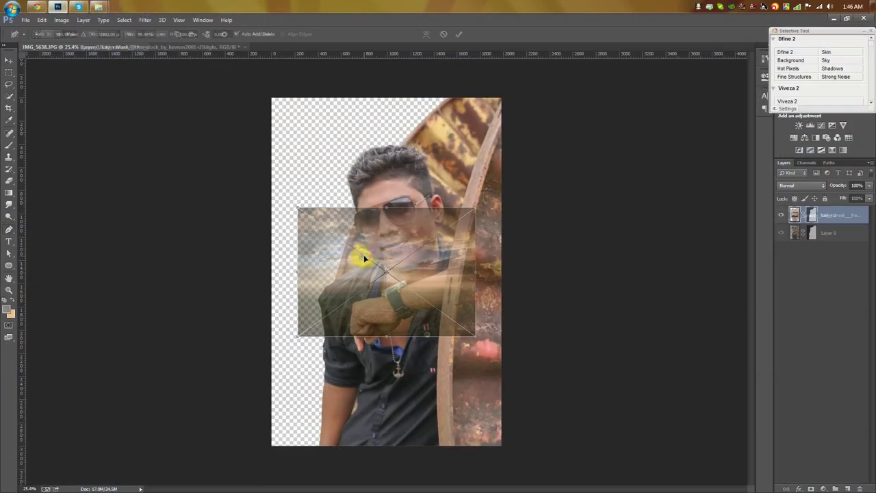
click(459, 34)
Step: Move the grassy field layer beneath Layer 0 and scale and position it to fill the canvas behind the man
drag(833, 216, 824, 273)
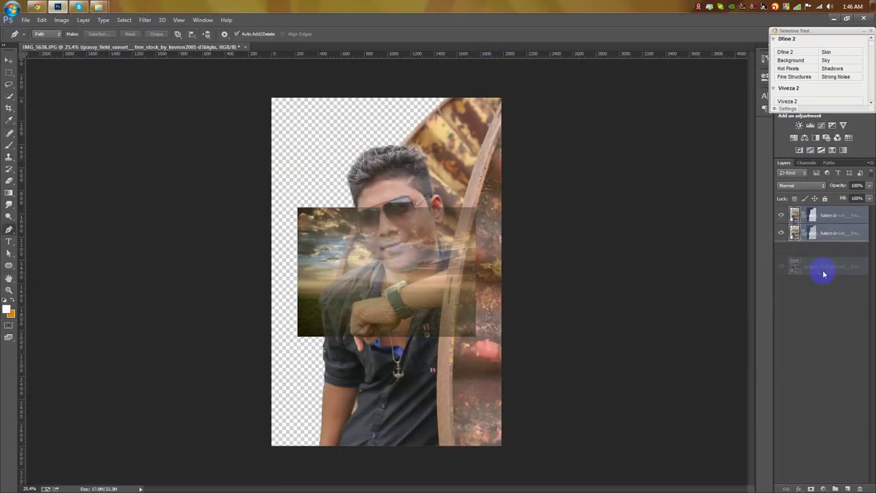
key(ctrl+t)
drag(481, 205, 504, 141)
key(ctrl+minus)
drag(537, 102, 528, 178)
key(ctrl+plus)
key(ctrl+plus)
drag(438, 218, 415, 210)
click(459, 34)
key(p)
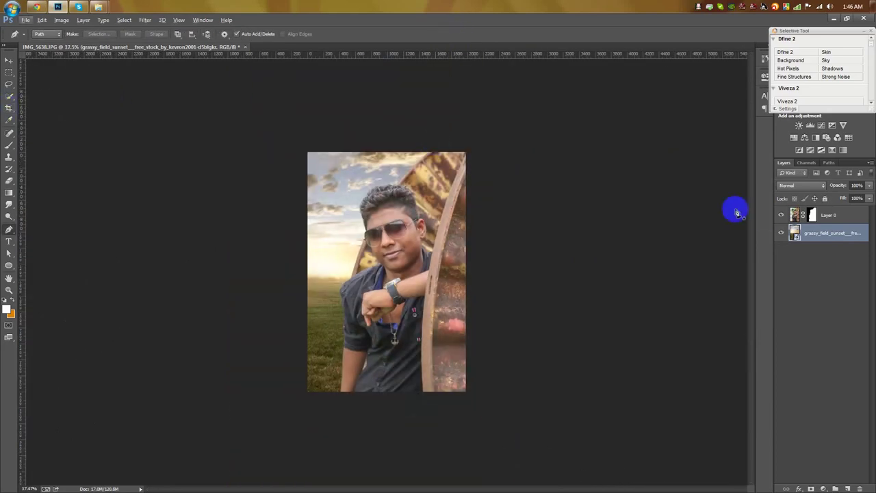
Step: Rasterize the grassy field layer and rename it 123
right_click(815, 239)
click(752, 222)
double_click(831, 233)
text(123)
key(Return)
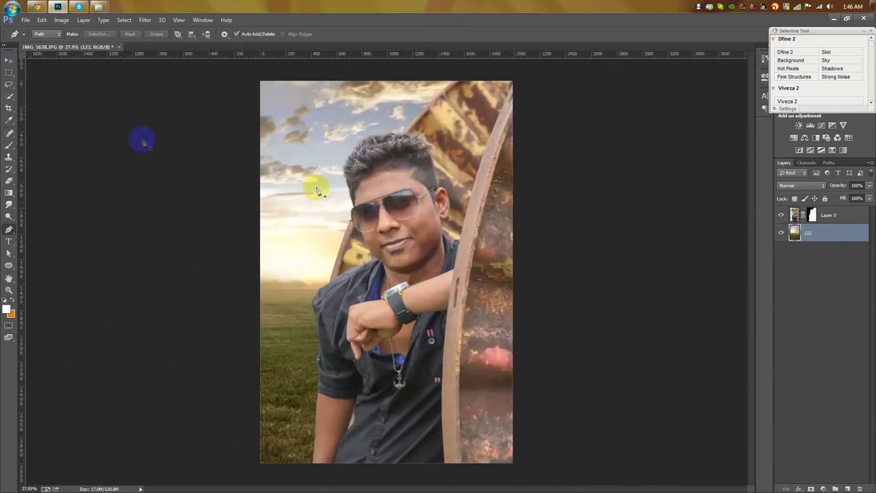
key(v)
click(145, 20)
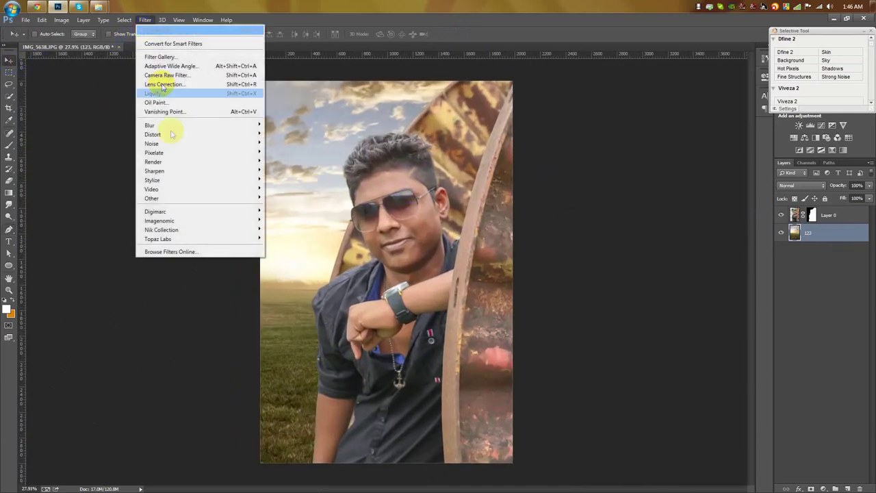
mouse_move(205, 125)
click(293, 194)
drag(421, 112, 514, 109)
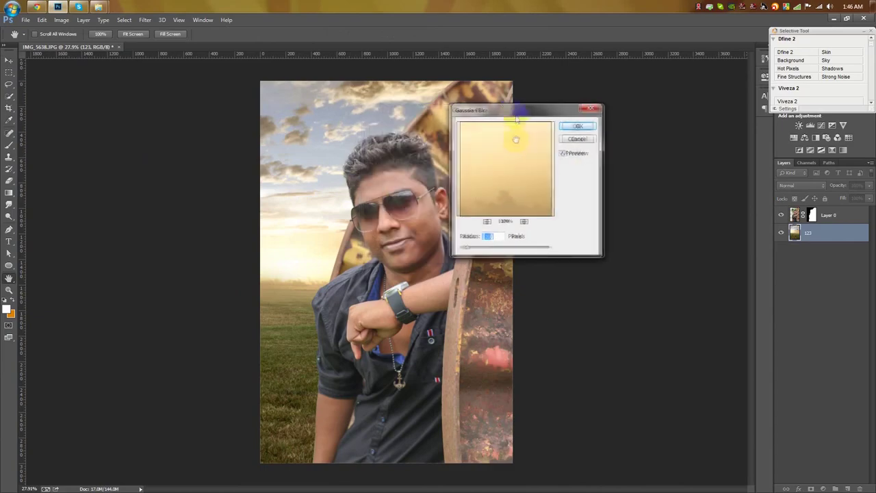
click(580, 127)
Step: Try a strong Lens Blur with an increased iris Radius on layer 123
click(145, 20)
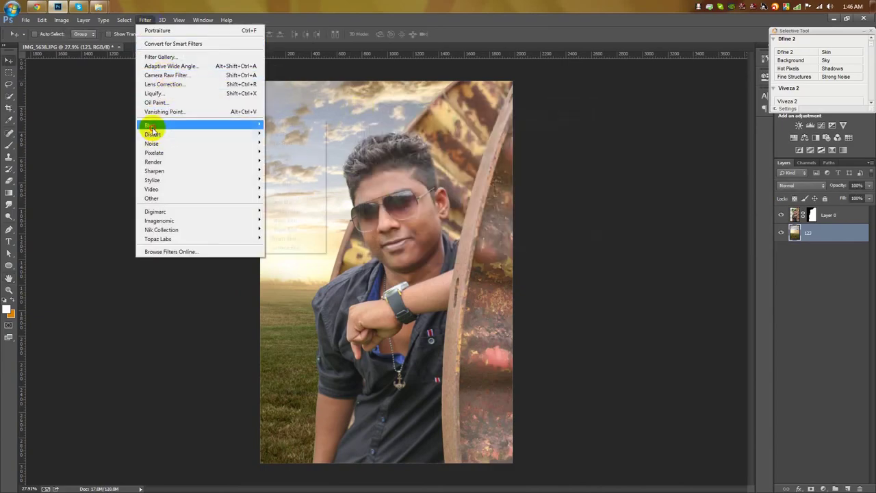
mouse_move(150, 125)
click(295, 199)
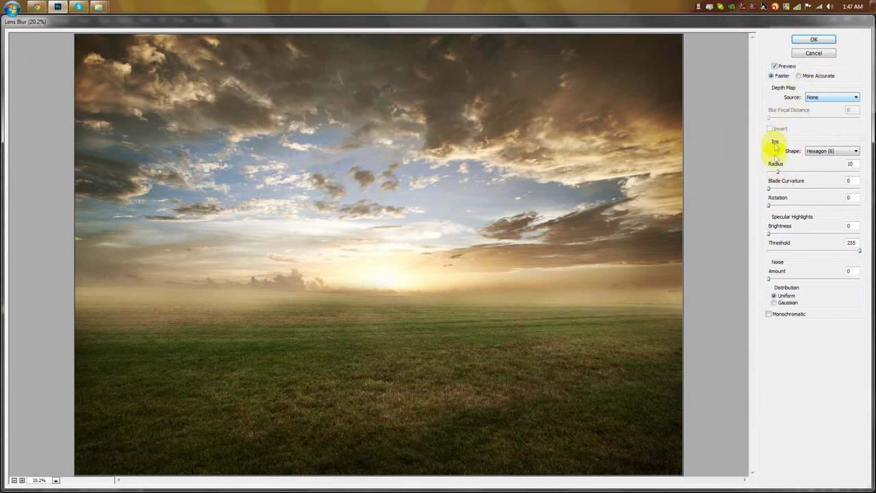
drag(790, 171, 819, 171)
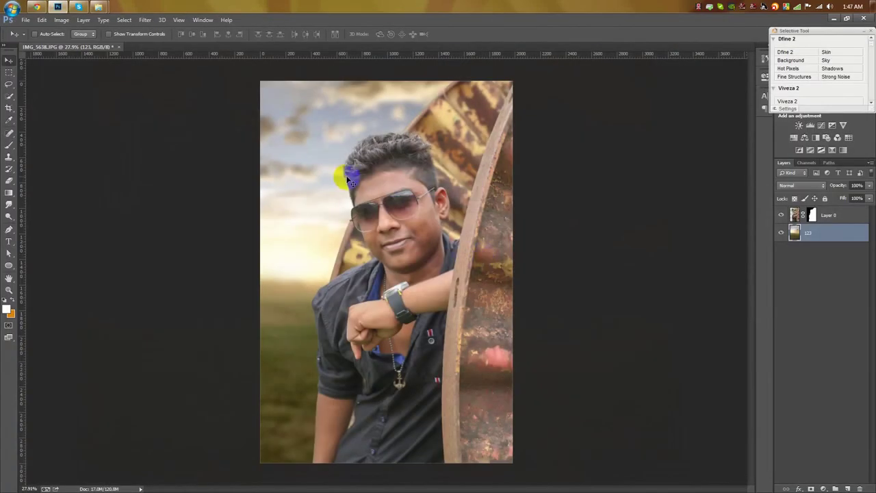
Step: Crop the document to the current canvas bounds with Delete Cropped Pixels enabled, trimming the background's overhang
click(11, 109)
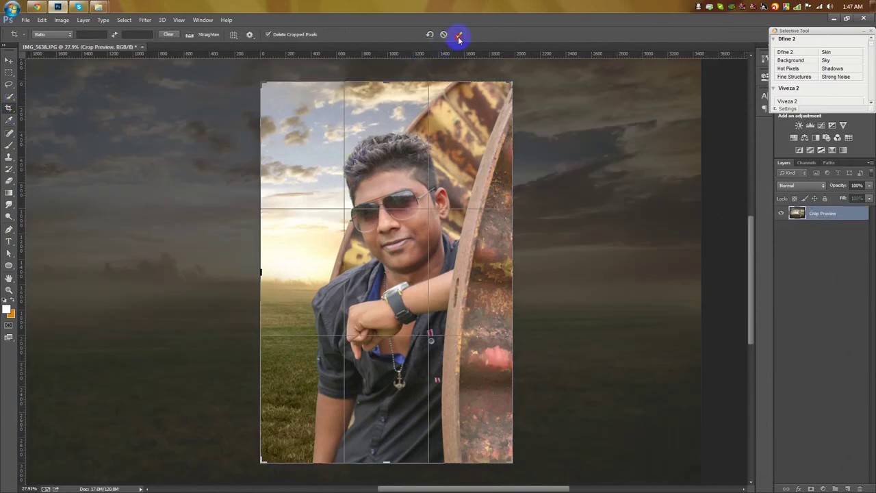
click(459, 35)
click(9, 60)
Step: Apply a moderate Lens Blur to background layer 123, keeping the Hexagon (6) iris shape
click(144, 20)
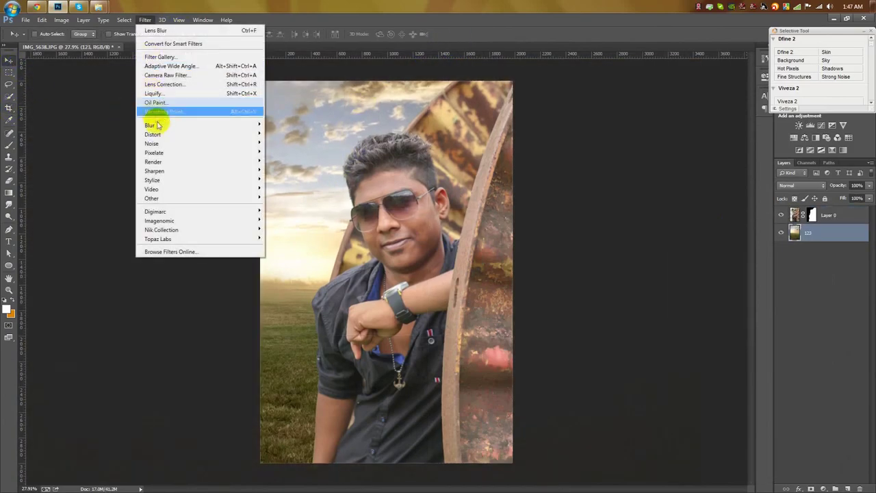
mouse_move(153, 126)
click(289, 198)
click(794, 171)
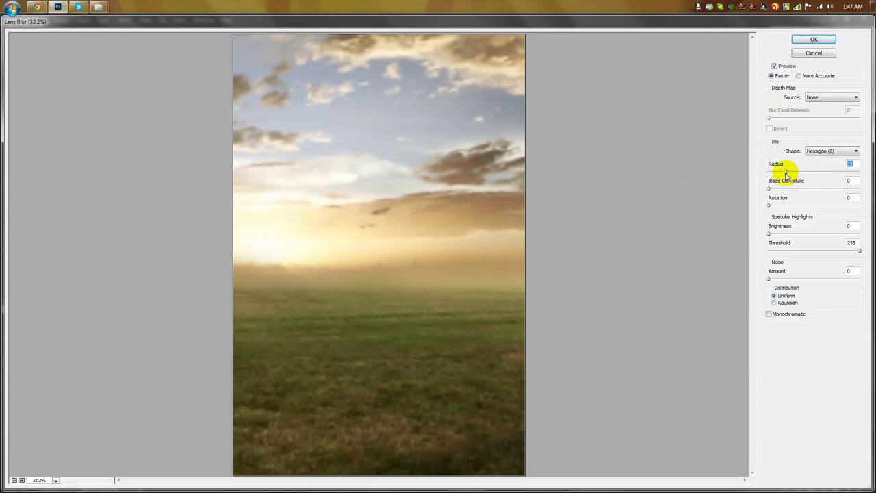
click(813, 39)
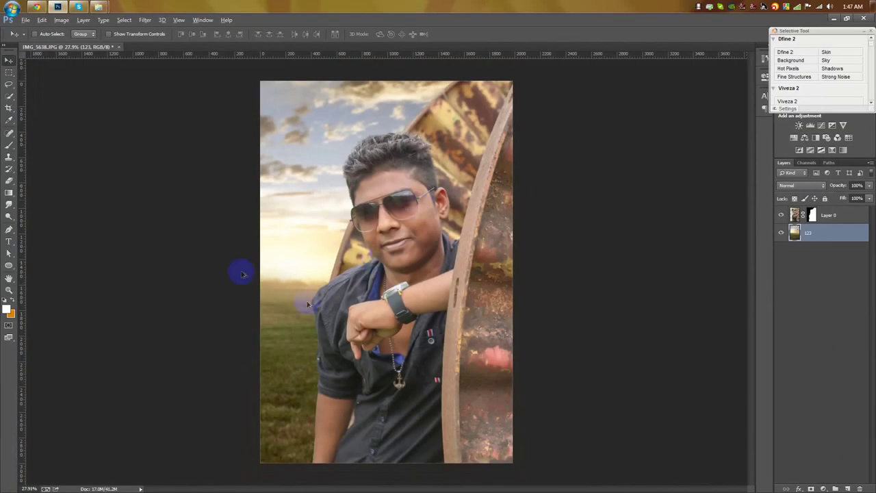
Step: Add a new empty layer above Layer 0 and activate the Gradient tool
click(844, 212)
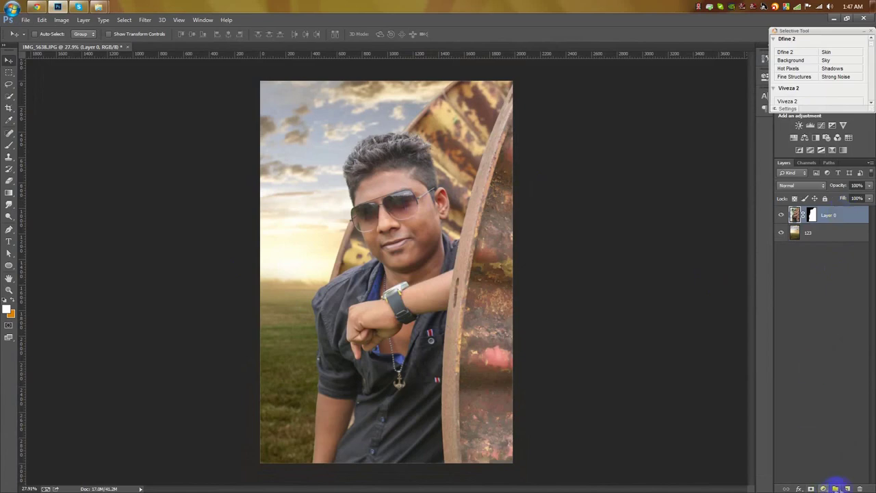
click(847, 489)
click(10, 192)
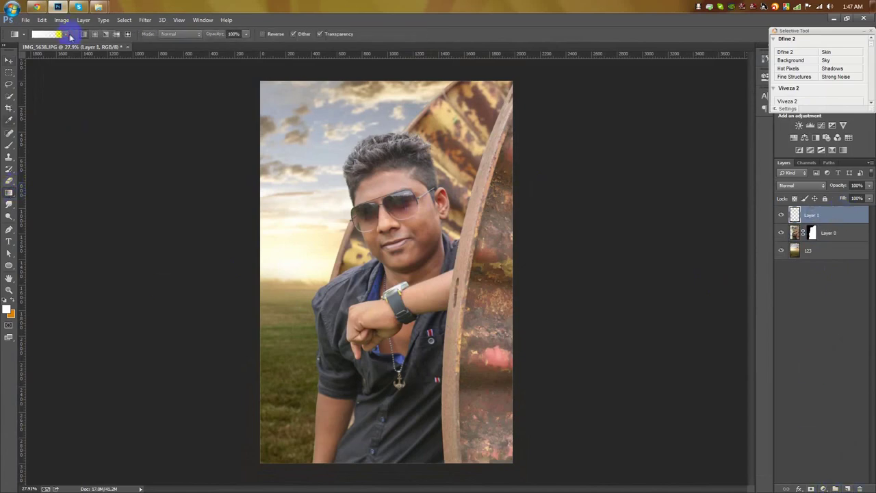
Step: Try customizing the starting color stop of the Neutral Density preset in the Gradient Editor
click(69, 35)
click(629, 123)
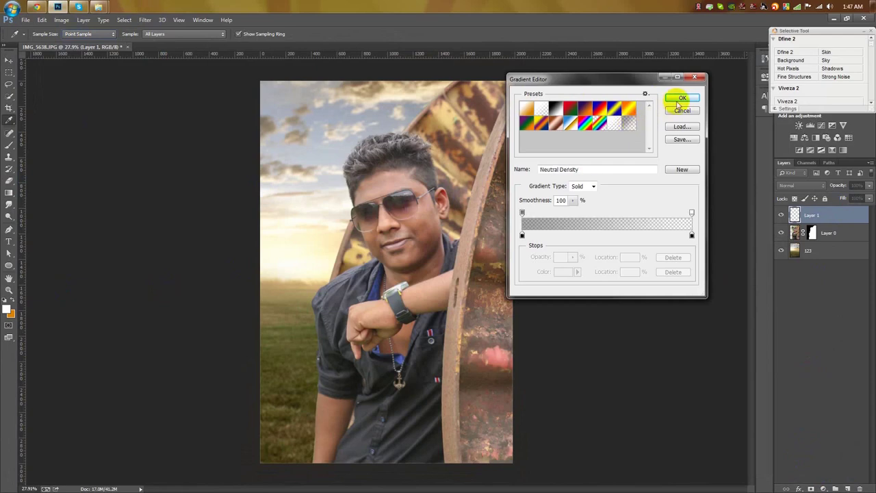
click(522, 235)
click(522, 212)
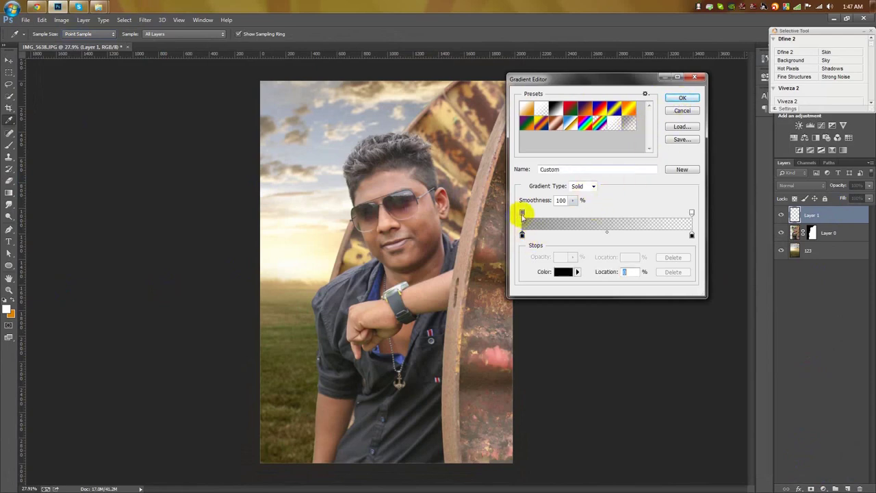
click(523, 236)
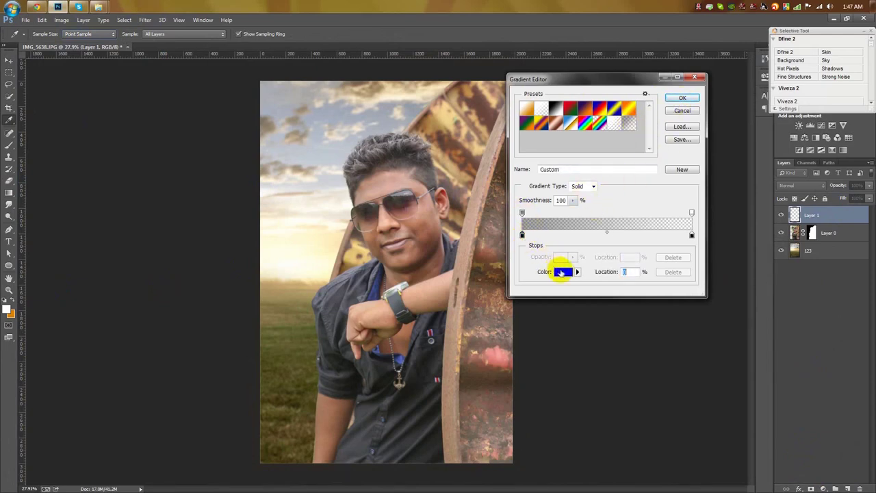
click(684, 99)
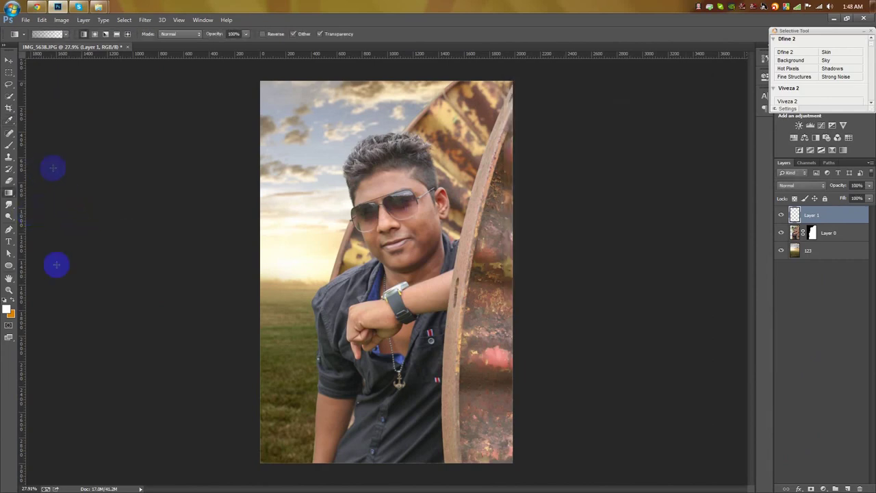
click(61, 34)
click(683, 100)
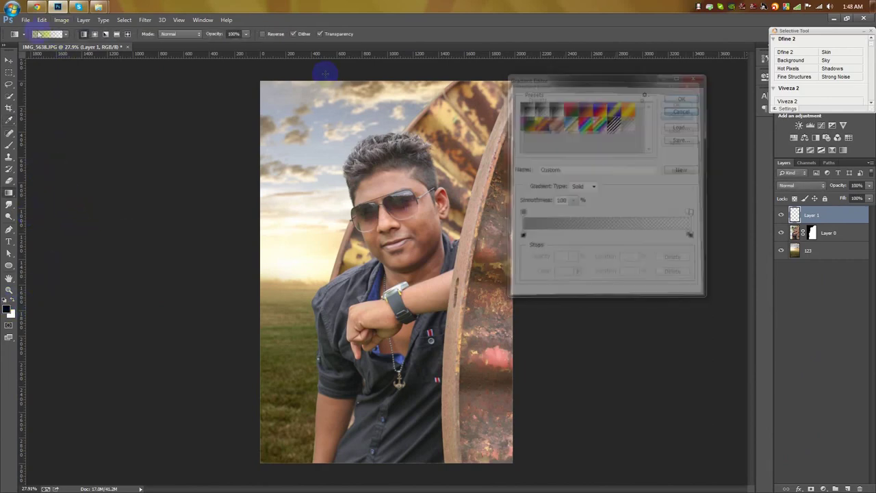
Step: Draw a black-to-transparent linear gradient on Layer 1 from the image's lower-left corner diagonally up toward the rusty metal
click(66, 35)
double_click(41, 51)
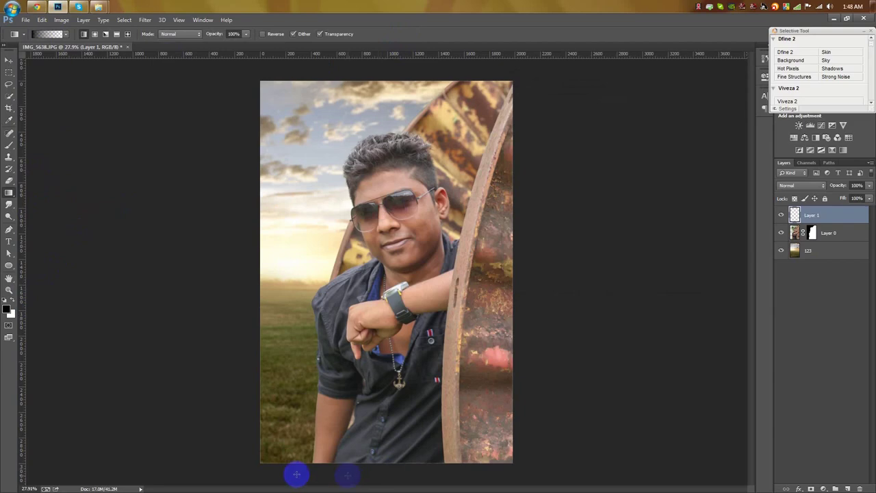
drag(258, 466, 488, 149)
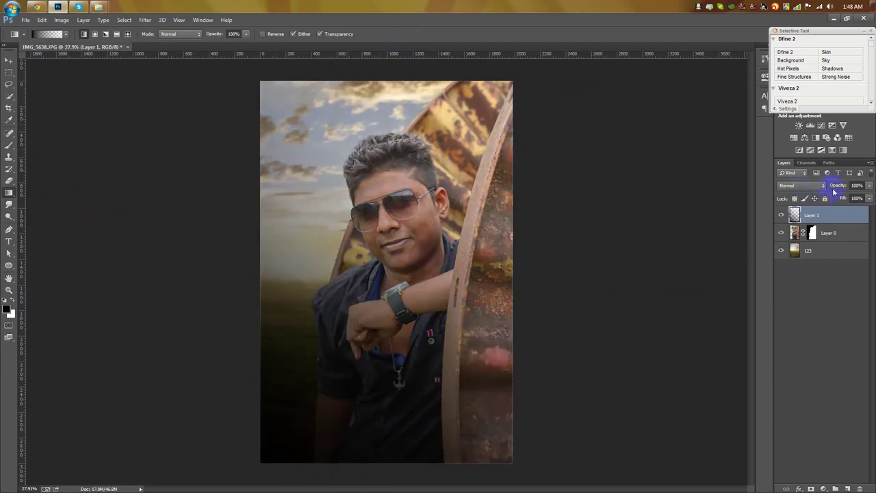
Step: Lower Layer 1's opacity to 37% and shift the dark gradient downward over the image
drag(821, 189, 812, 190)
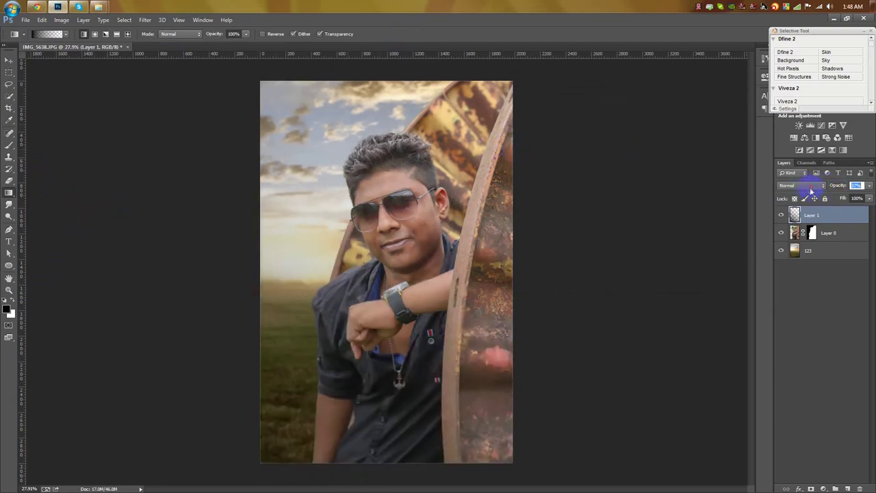
click(9, 60)
drag(370, 281, 386, 350)
Step: Erase Layer 1's dark gradient over the sky, the man's upper area and the rusty metal with a much larger eraser brush
click(9, 180)
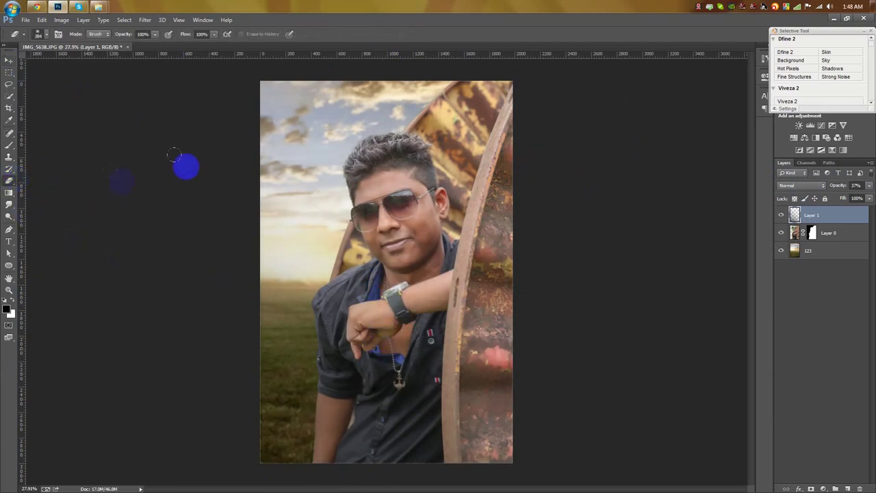
right_click(337, 189)
click(430, 210)
drag(328, 147, 492, 193)
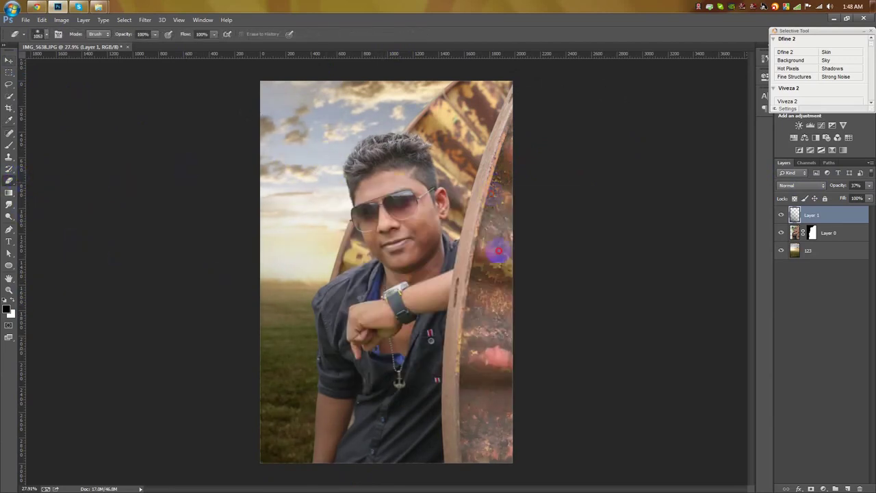
click(9, 60)
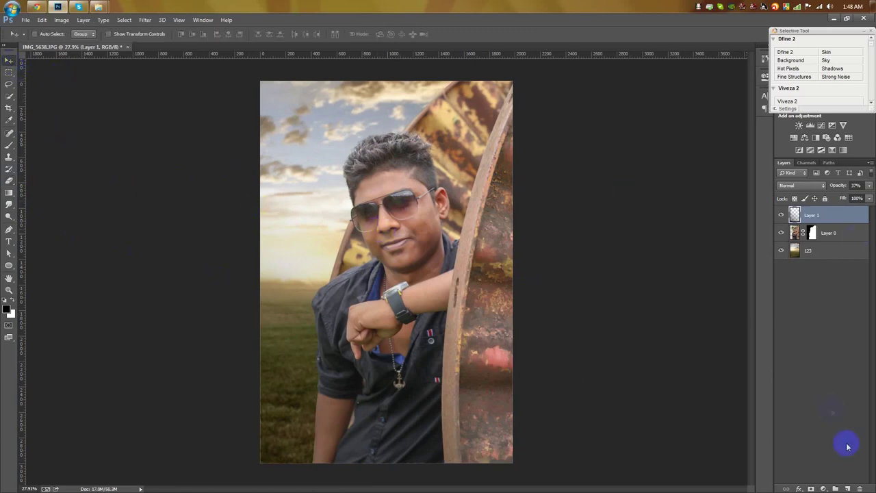
Step: Apply Viveza 2 to Layer 0 with Structure at 53% and increased Saturation
scroll(342, 259, up, 1)
click(827, 232)
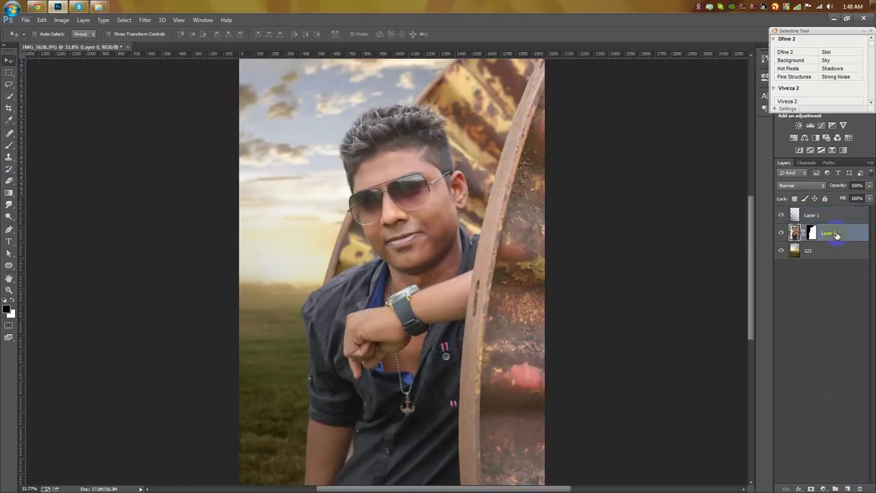
click(794, 100)
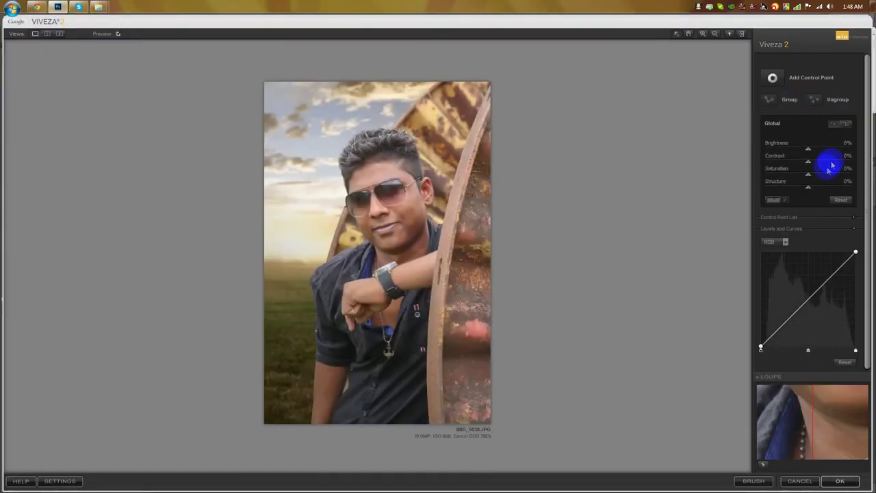
drag(829, 185, 832, 187)
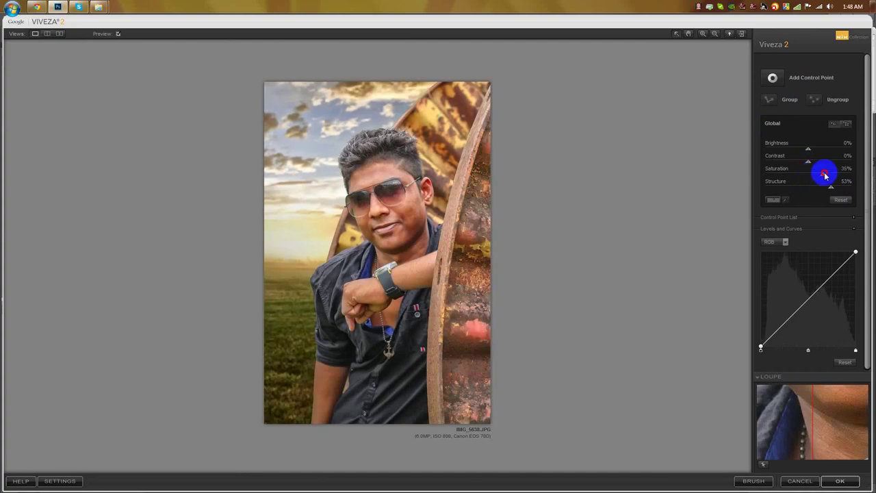
drag(821, 175, 830, 178)
click(836, 480)
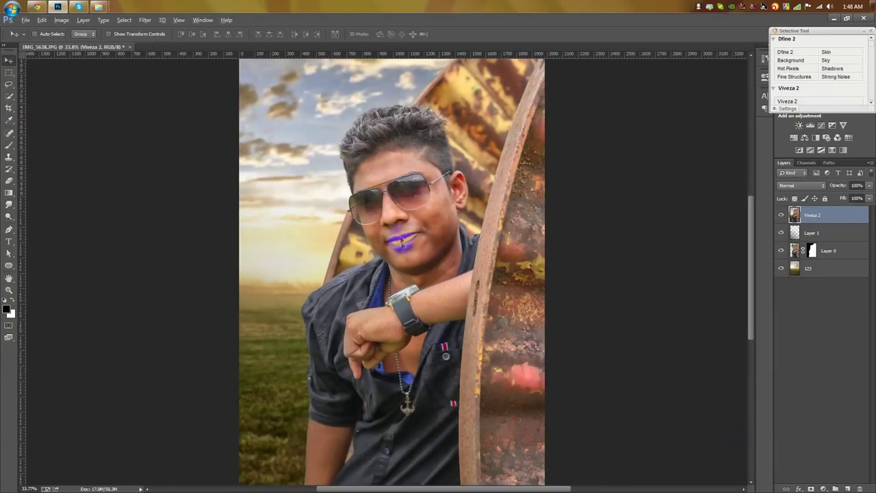
Step: Apply the Camera Raw Filter to the Viveza 2 layer with Temperature +11, a slight magenta tint and increased Clarity
key(ctrl+0)
click(145, 20)
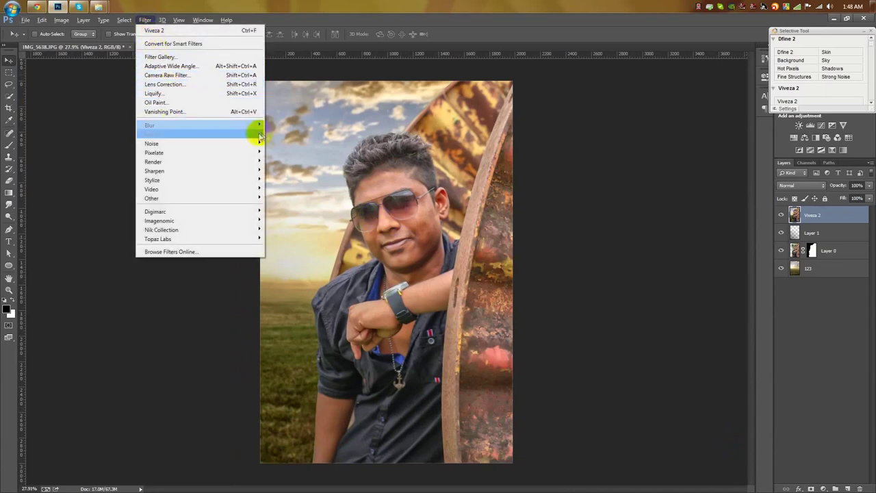
click(164, 76)
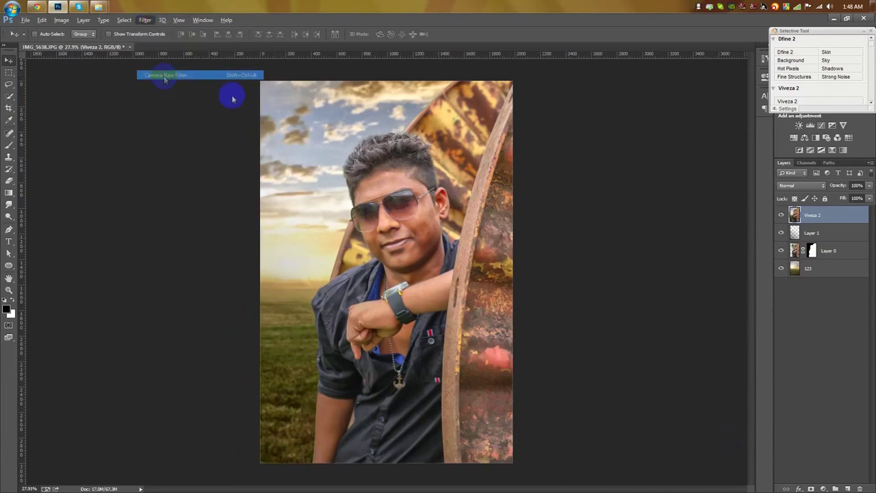
drag(643, 168, 636, 189)
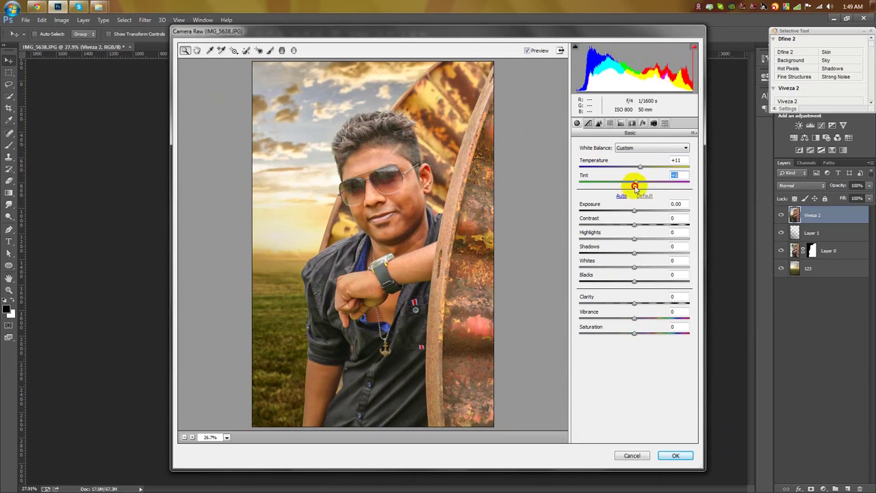
drag(635, 319, 648, 302)
click(674, 455)
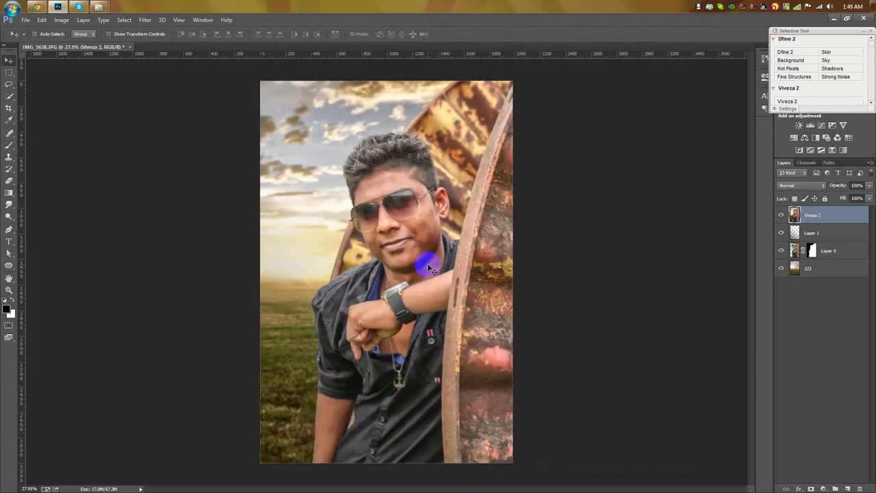
Step: Patch the blemishes and dark spots on the man's cheeks with clean nearby skin using the Patch tool, then deselect
scroll(319, 174, up, 14)
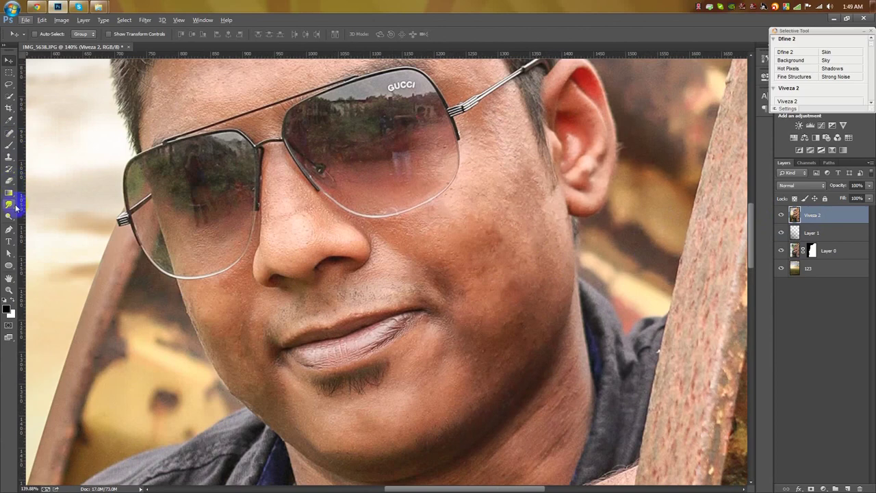
right_click(9, 133)
click(51, 148)
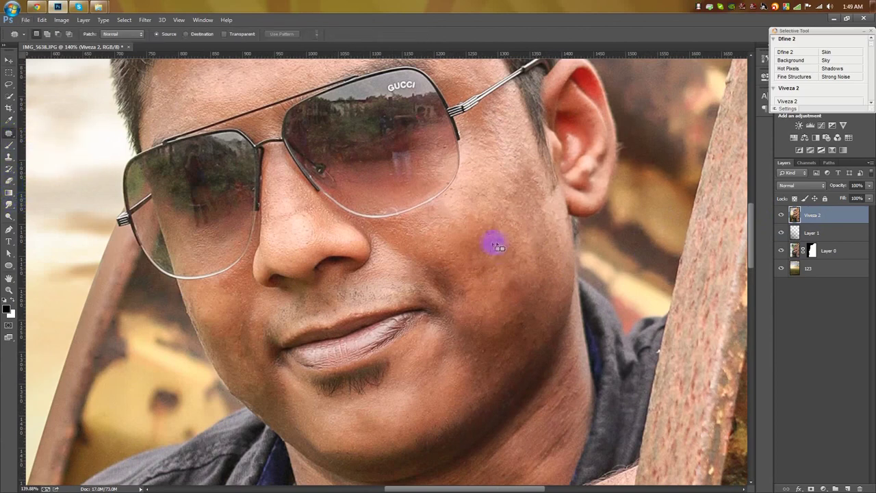
drag(483, 252, 464, 290)
mouse_move(463, 291)
mouse_down()
mouse_move(465, 252)
mouse_move(455, 268)
mouse_up()
drag(464, 293, 467, 306)
drag(420, 266, 439, 280)
mouse_move(442, 282)
mouse_down()
mouse_move(458, 254)
mouse_move(477, 254)
mouse_up()
drag(477, 258, 420, 258)
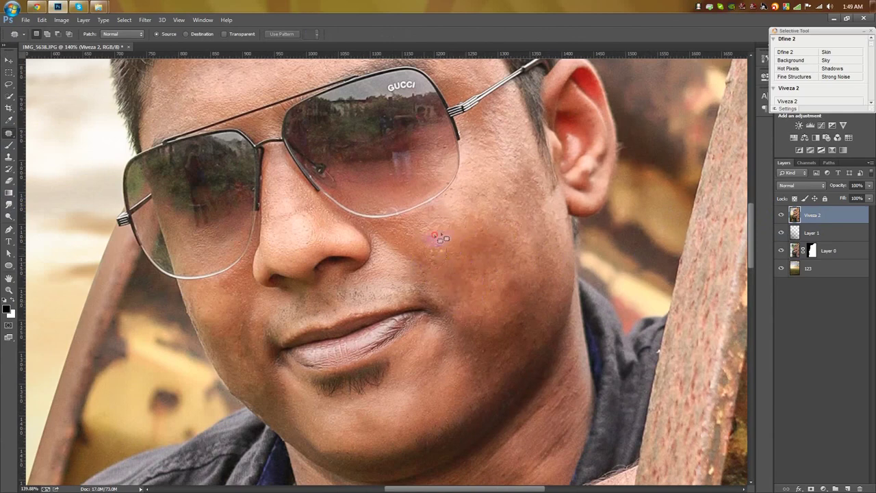
mouse_move(230, 327)
mouse_down()
mouse_move(237, 319)
mouse_move(239, 365)
mouse_move(224, 349)
mouse_up()
mouse_move(521, 322)
mouse_down()
mouse_move(478, 326)
mouse_move(527, 288)
mouse_move(514, 300)
mouse_move(491, 274)
mouse_move(524, 294)
mouse_move(531, 325)
mouse_move(539, 256)
mouse_move(520, 237)
mouse_up()
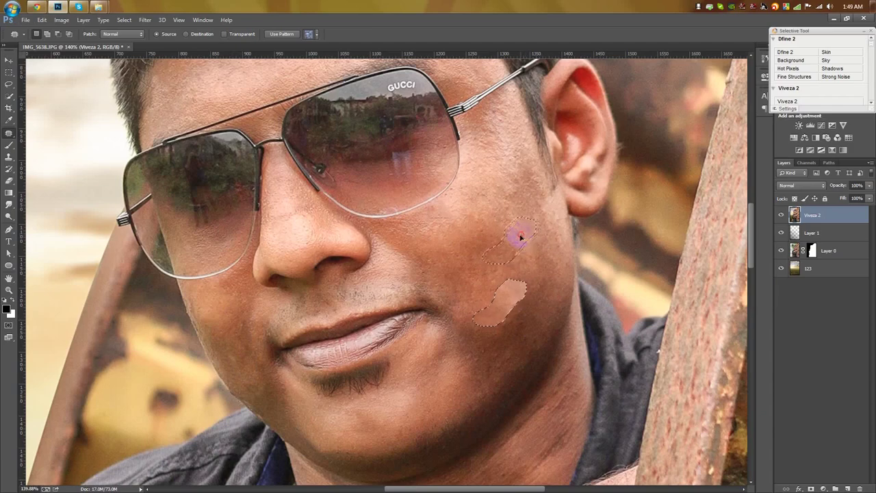
key(ctrl+d)
Step: Smooth the skin on the Viveza 2 layer with Imagenomic Portraiture using the Default preset
scroll(547, 271, down, 3)
scroll(540, 287, up, 2)
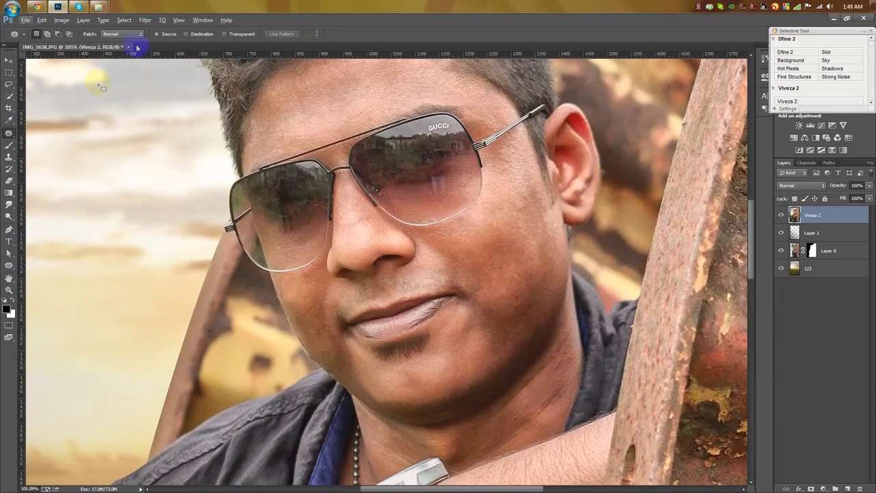
click(146, 21)
mouse_move(176, 222)
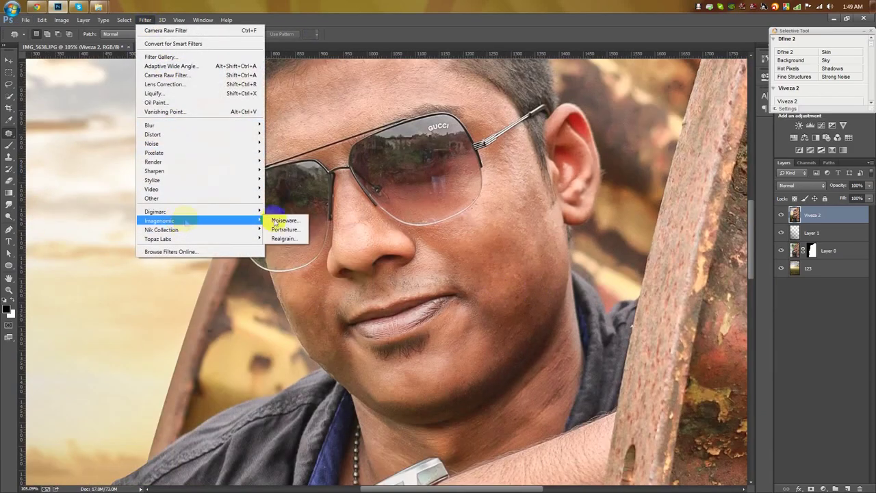
click(286, 233)
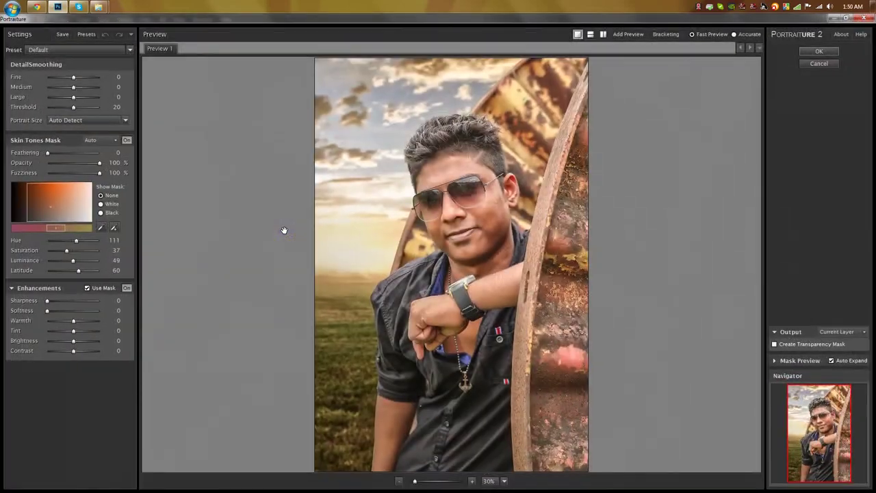
click(816, 51)
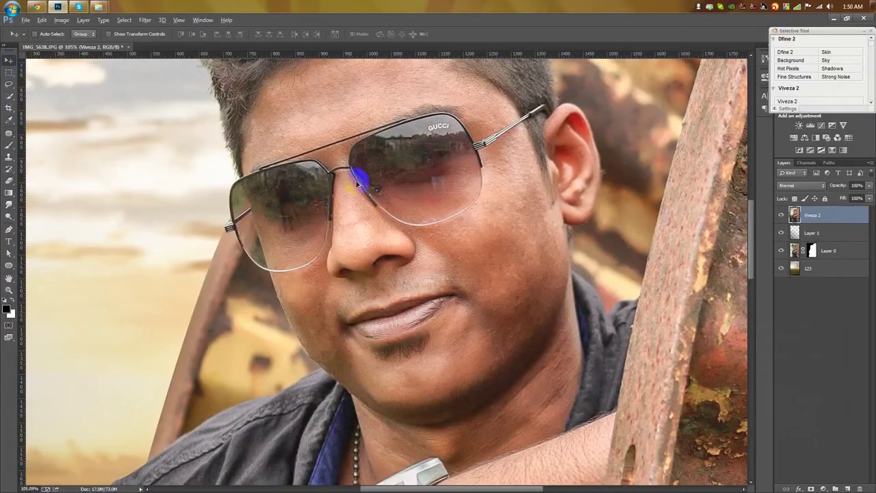
Step: Smudge away the reflections and the brand lettering on both sunglass lenses with the Smudge tool at 20% strength
scroll(357, 184, down, 3)
scroll(356, 188, up, 4)
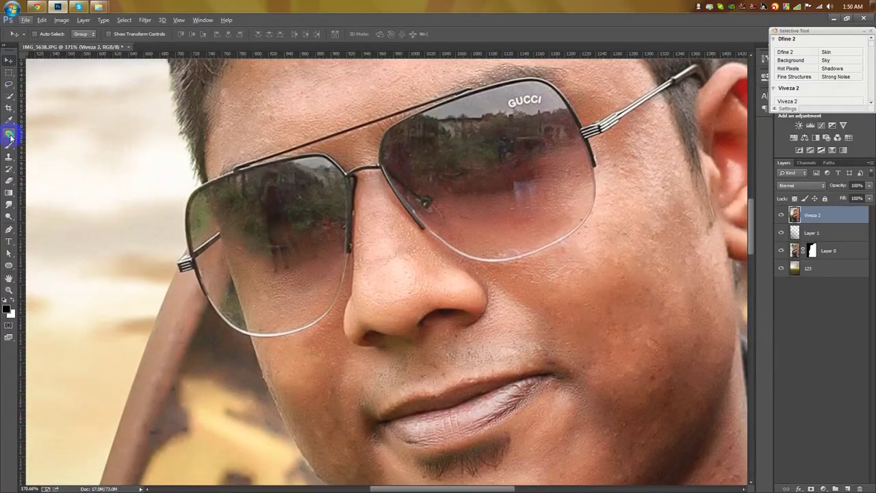
right_click(9, 133)
right_click(9, 204)
click(45, 223)
mouse_move(265, 226)
mouse_down()
mouse_move(276, 253)
mouse_move(240, 253)
mouse_move(236, 230)
mouse_move(297, 184)
mouse_move(319, 182)
mouse_move(322, 237)
mouse_up()
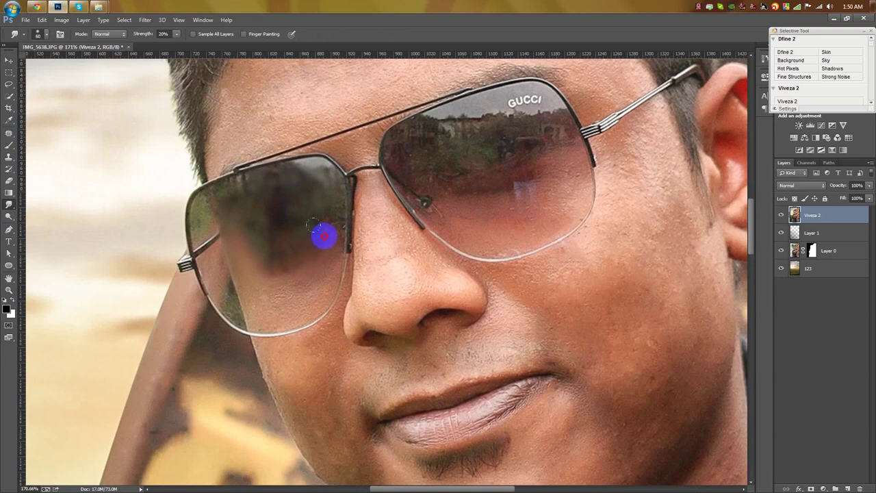
mouse_move(231, 312)
mouse_down()
mouse_move(206, 226)
mouse_move(246, 220)
mouse_move(312, 260)
mouse_up()
mouse_move(469, 190)
mouse_down()
mouse_move(404, 150)
mouse_move(413, 137)
mouse_move(422, 181)
mouse_move(498, 178)
mouse_move(551, 125)
mouse_move(513, 202)
mouse_up()
mouse_move(568, 158)
mouse_down()
mouse_move(520, 98)
mouse_move(532, 97)
mouse_up()
drag(345, 220, 346, 220)
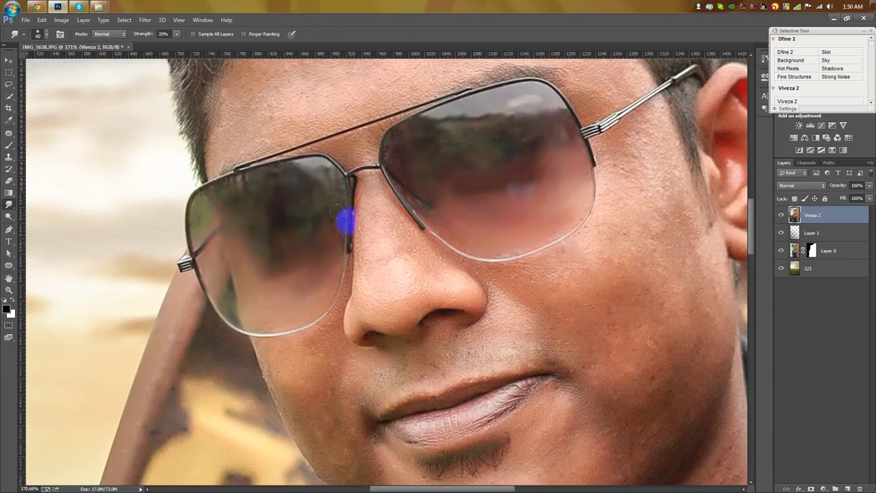
scroll(350, 215, down, 9)
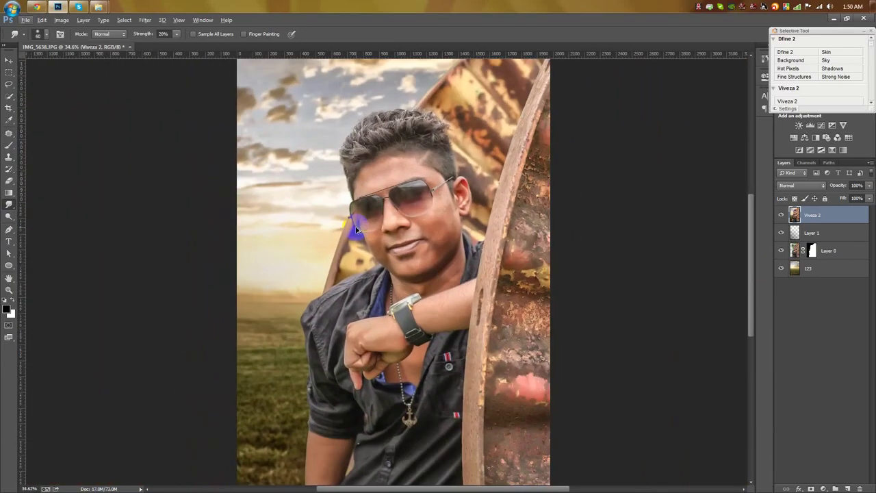
Step: Apply the B/W Conversion filter from Color Efex Pro 4 to the image as a new layer
key(v)
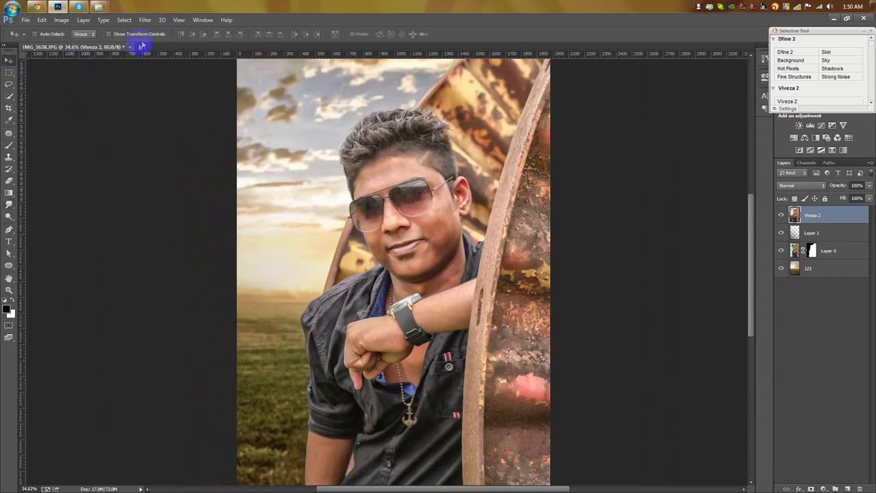
click(145, 19)
mouse_move(180, 230)
click(292, 239)
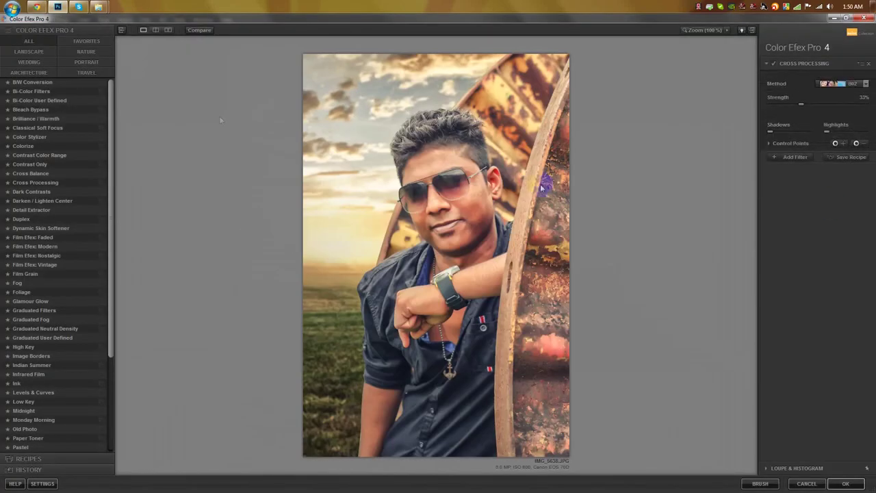
click(42, 82)
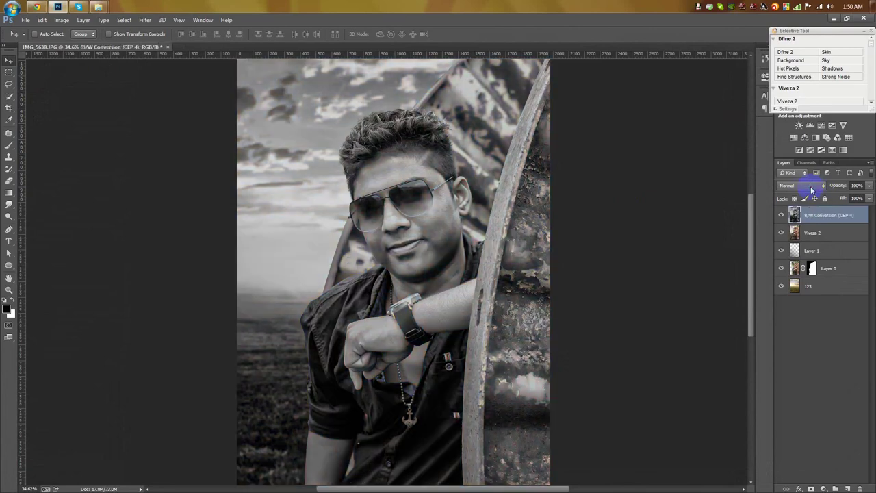
Step: Set the B/W Conversion layer's blend mode to Soft Light and lower its opacity to 46%
click(810, 187)
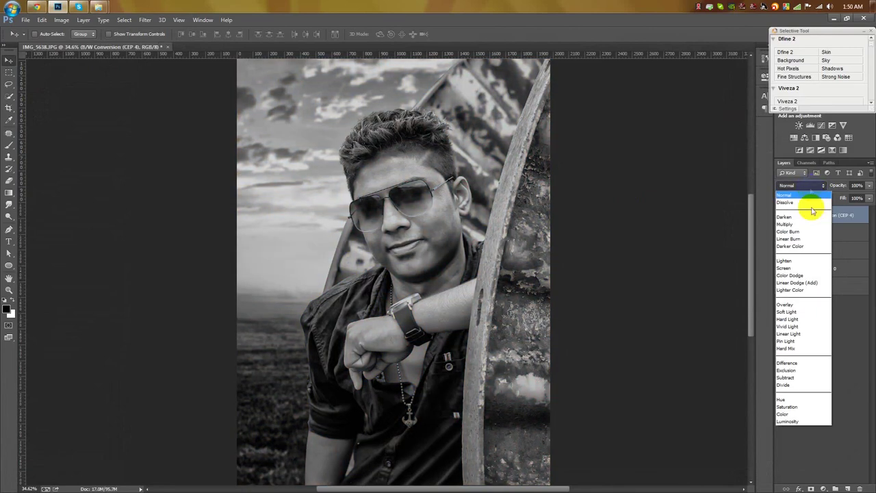
click(787, 312)
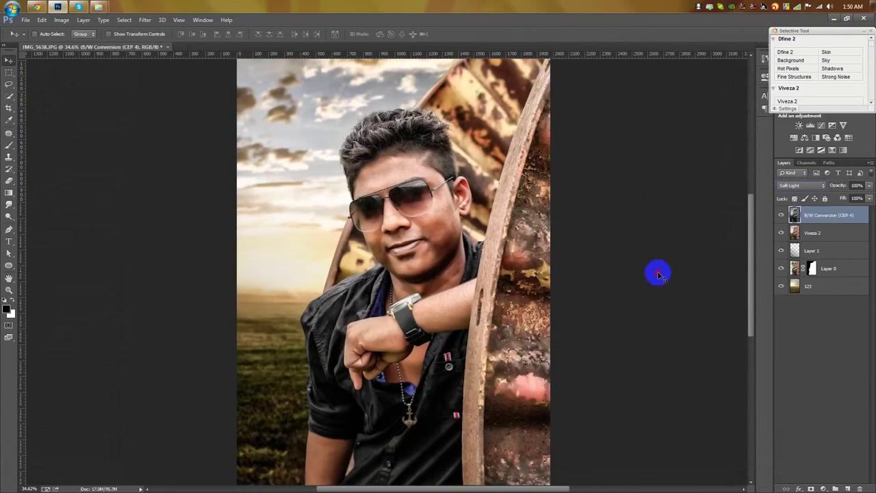
key(ctrl+minus)
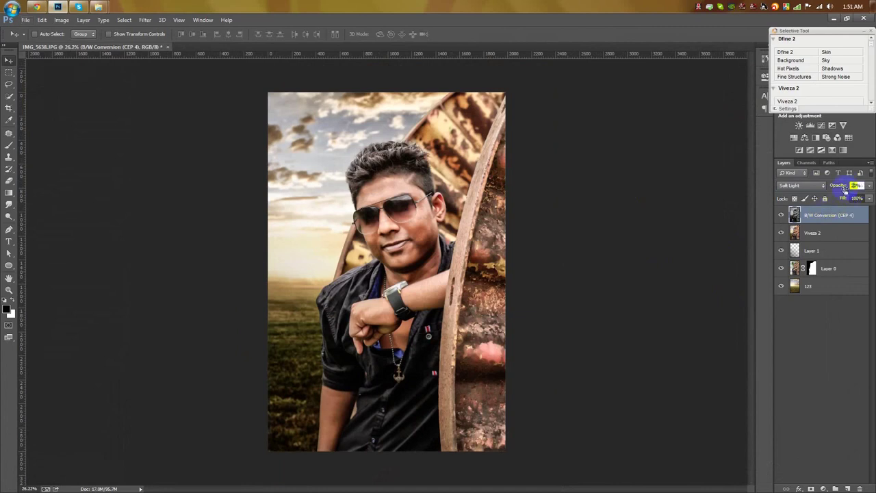
text(20)
key(Return)
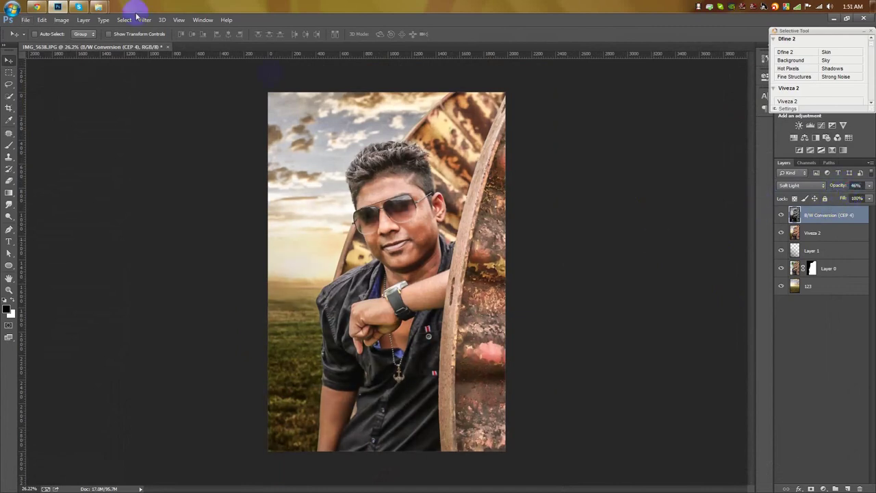
Step: Place the Diwali2010-RSI_19_1 image from the HELP FILE folder over the sunset beside the man's shoulder and blend it with Screen
click(98, 6)
click(7, 31)
click(443, 264)
scroll(444, 265, down, 10)
scroll(445, 266, down, 10)
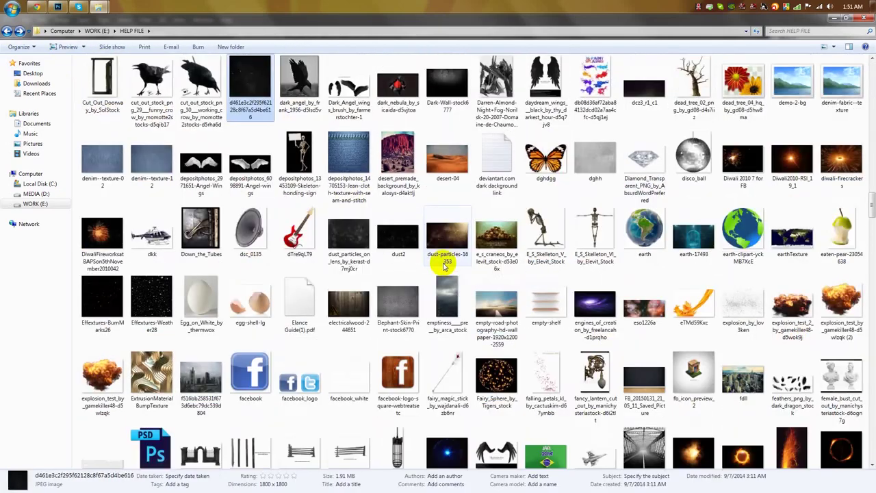
drag(779, 188, 327, 221)
drag(383, 272, 338, 271)
drag(437, 209, 464, 190)
click(458, 34)
click(803, 185)
click(787, 273)
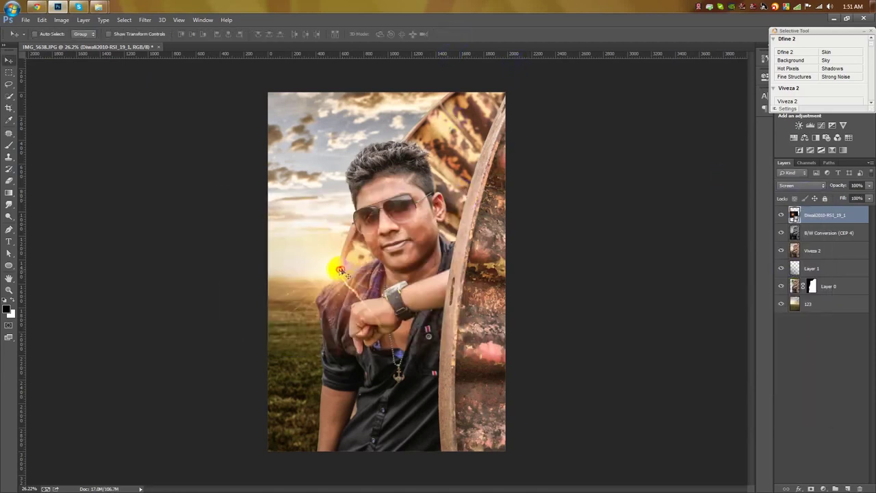
Step: Apply a Gaussian Blur to the Diwali2010-RSI_19_1 layer
click(145, 19)
mouse_move(174, 125)
click(288, 193)
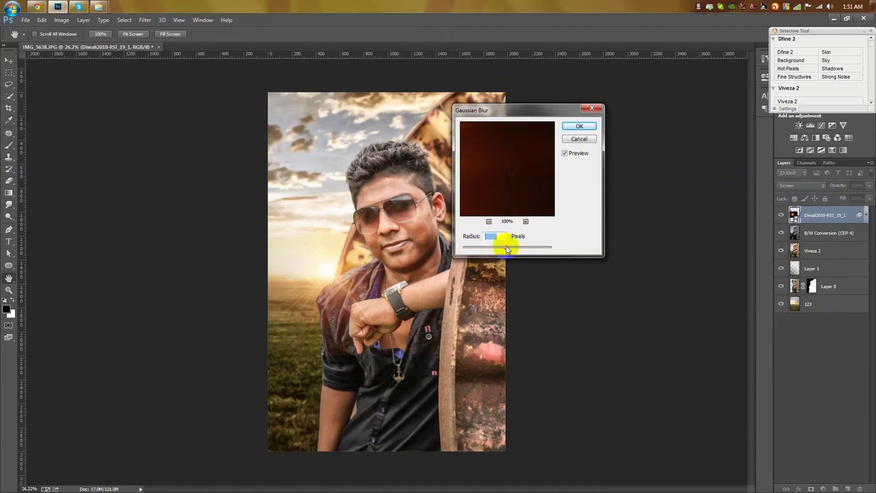
click(579, 126)
Step: Enlarge the Diwali glow with Free Transform and reposition it over the horizon at the man's shoulder
key(ctrl+t)
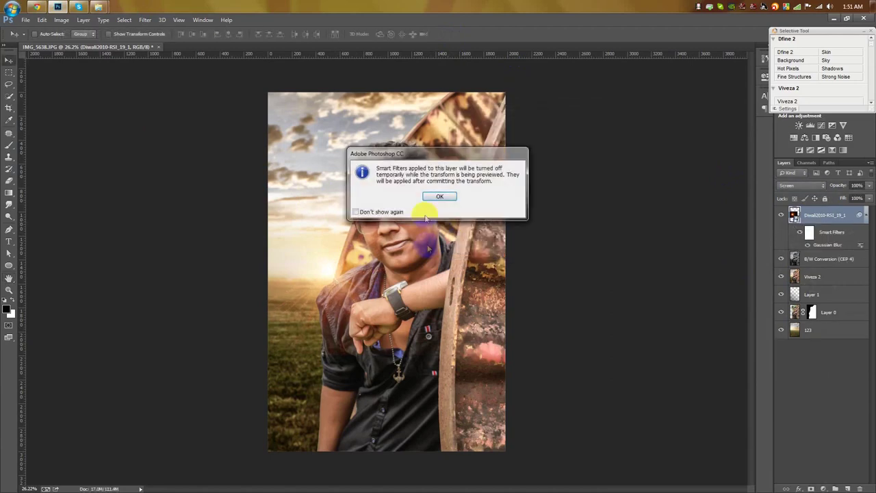
click(445, 196)
drag(457, 354, 585, 372)
drag(378, 298, 379, 305)
key(Return)
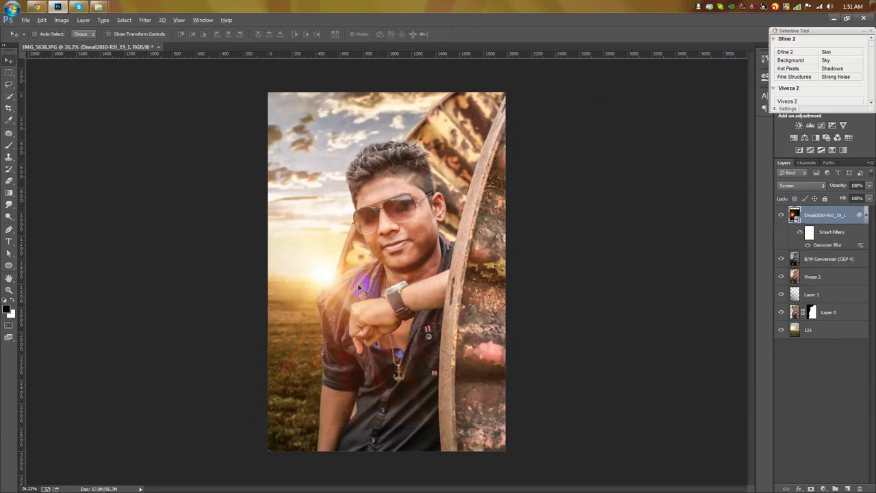
Step: Soften the Diwali glow with a second Gaussian Blur and nudge it into place over the horizon
scroll(360, 277, up, 5)
drag(348, 281, 348, 289)
click(144, 19)
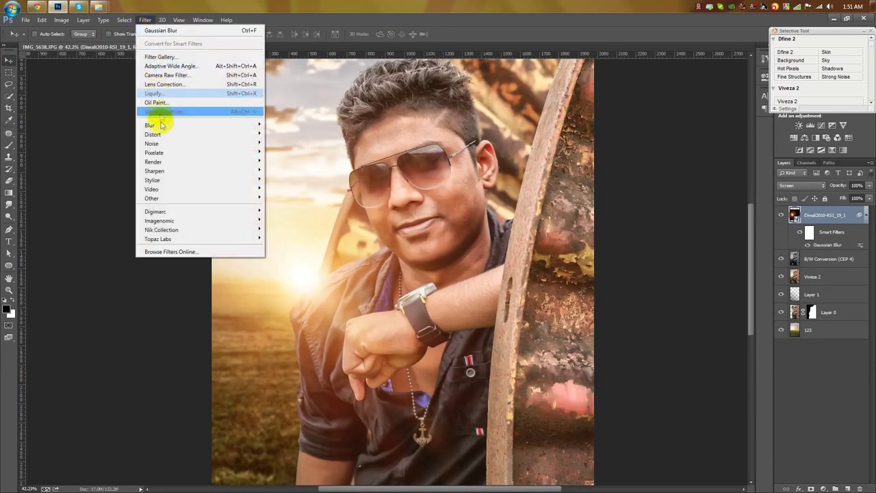
click(282, 199)
drag(505, 248, 516, 251)
click(579, 125)
key(v)
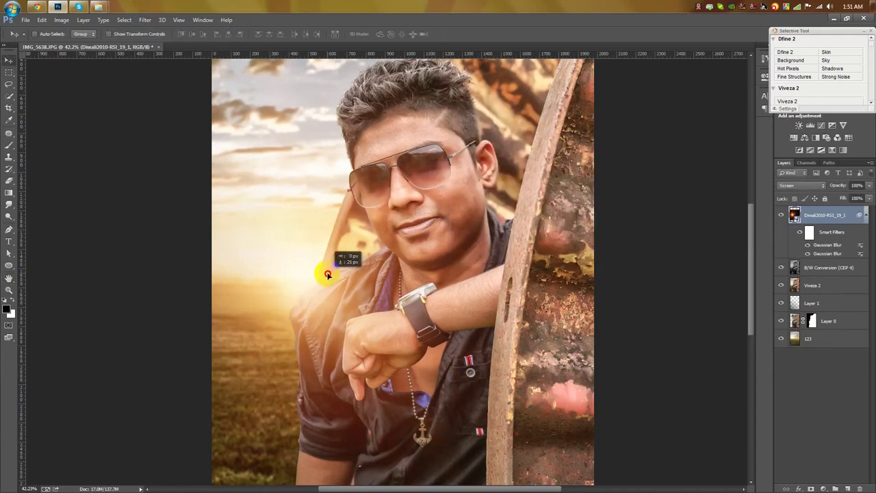
scroll(328, 276, down, 3)
scroll(326, 275, up, 1)
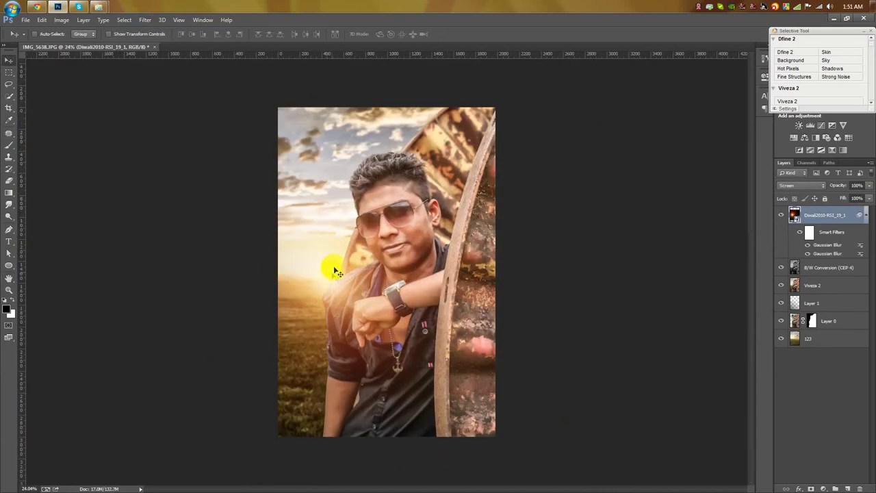
Step: Delete the B/W Conversion (CEP 4) layer
click(808, 267)
click(781, 270)
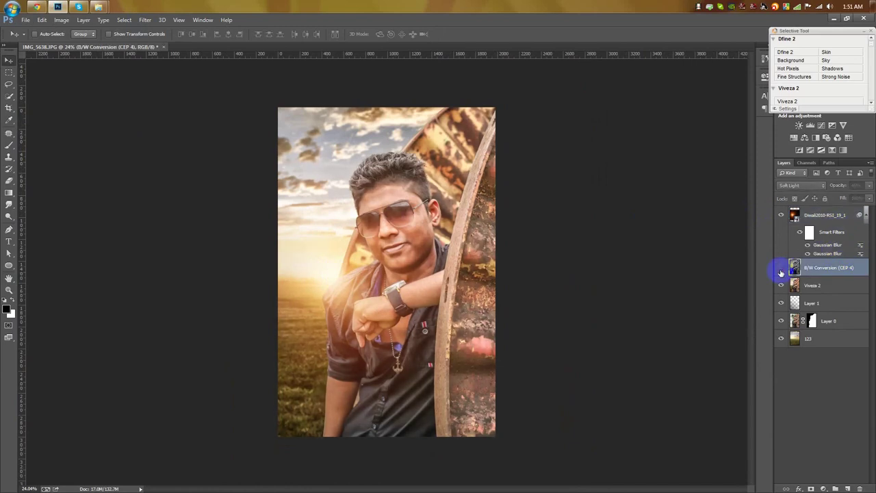
click(860, 487)
Step: Collapse the smart filter list of the Diwali2010-RSI_19_1 layer and rasterize the layer
click(865, 215)
click(843, 214)
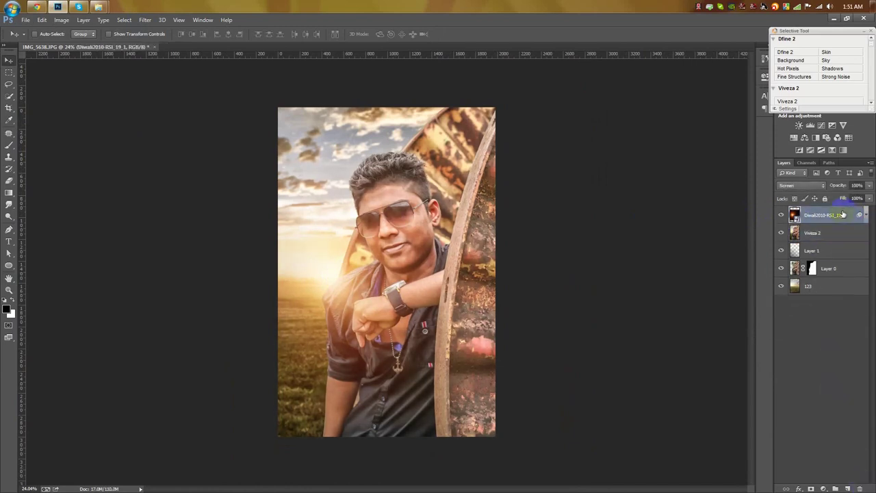
click(640, 219)
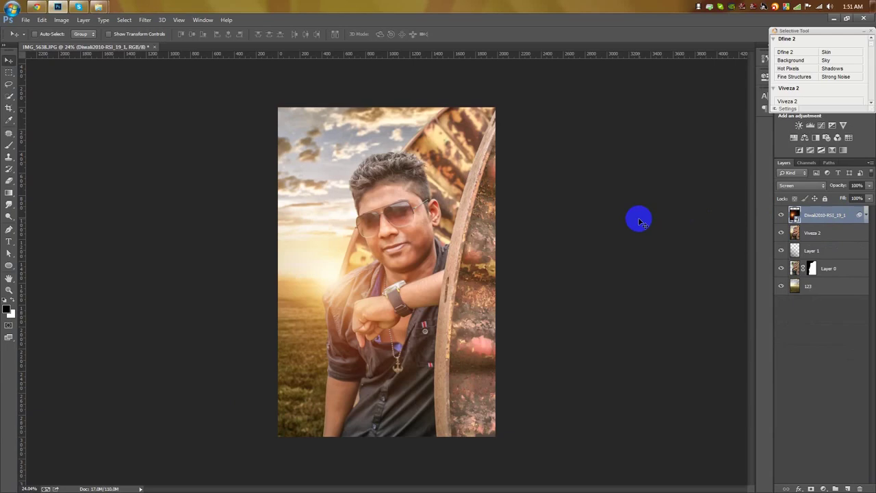
right_click(835, 215)
click(731, 219)
Step: Add a new layer on top, fill it with the merged composite using Apply Image, and apply Auto Contrast to it
click(847, 488)
click(62, 20)
click(82, 156)
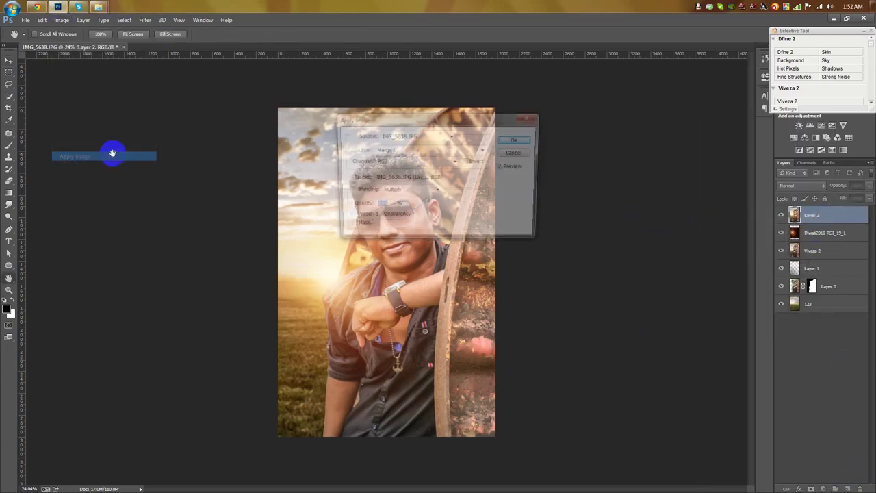
click(514, 141)
key(ctrl+0)
click(61, 19)
click(74, 66)
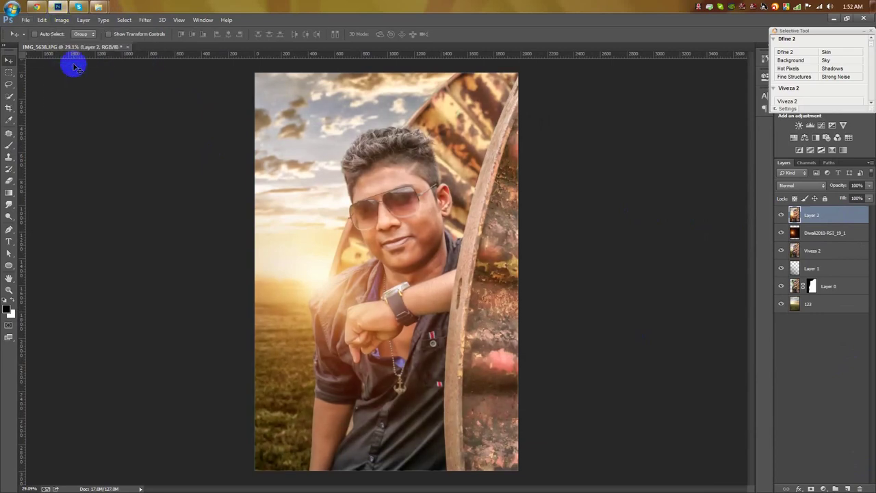
Step: Open Color Efex Pro 4 for the merged portrait layer and choose the Detail Extractor filter
click(145, 20)
mouse_move(231, 231)
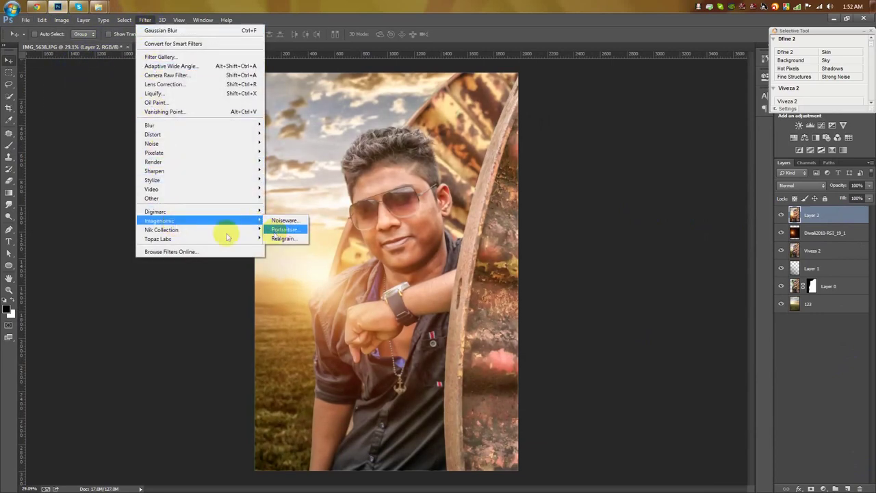
click(283, 239)
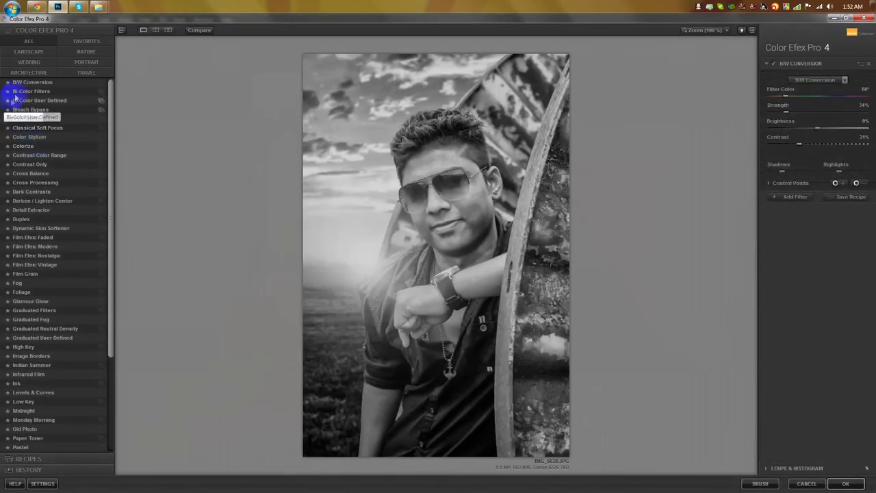
click(21, 99)
click(28, 110)
click(31, 118)
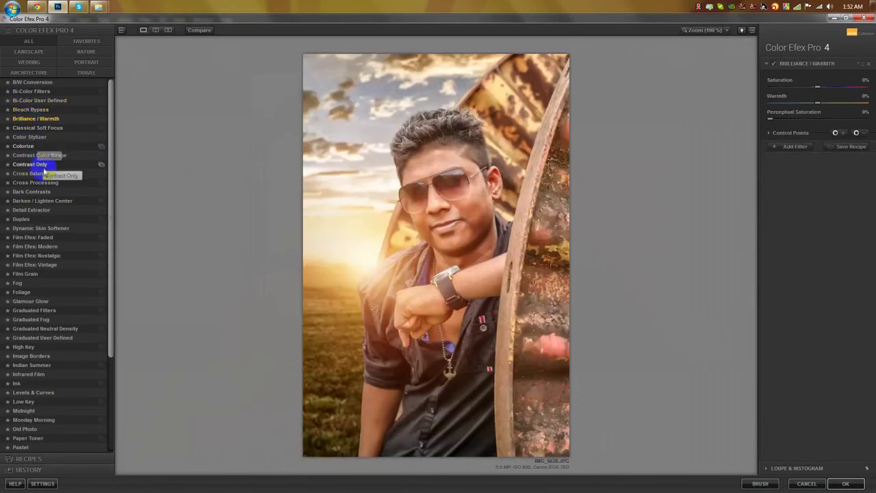
click(38, 210)
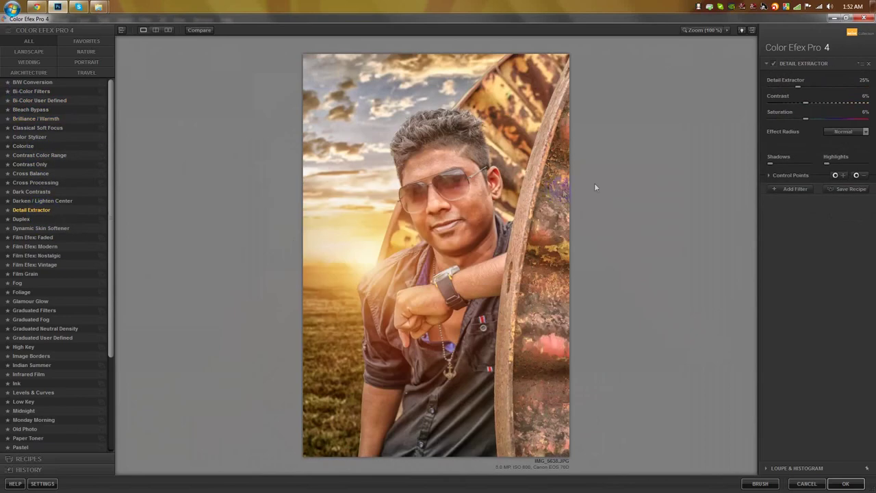
Step: Try a stronger Detail Extractor, then reselect the filter at its default 25% and apply it to the portrait
drag(798, 87, 815, 92)
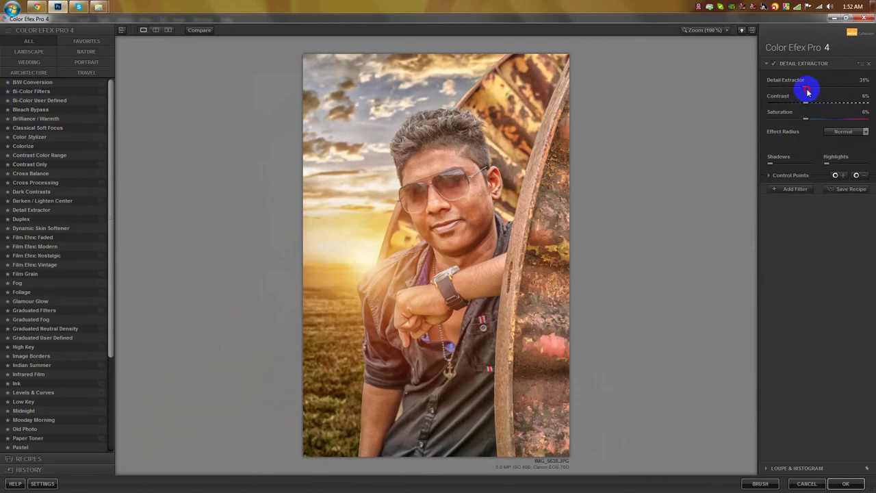
click(43, 229)
click(41, 210)
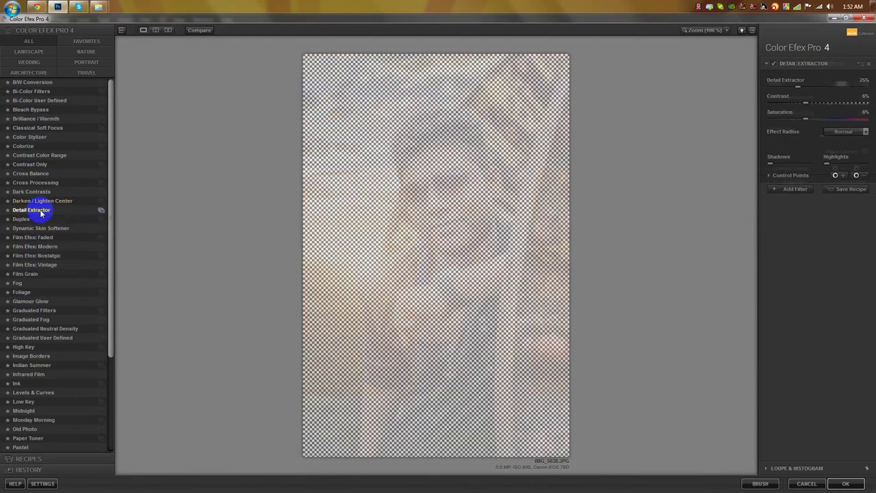
click(846, 484)
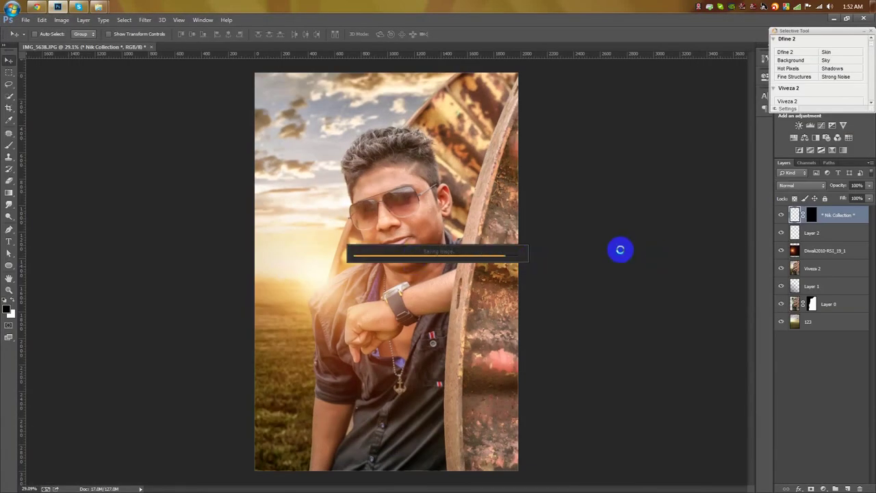
Step: Create a new layer above the Detail Extractor layer and fill it with neutral gray 848484
click(811, 232)
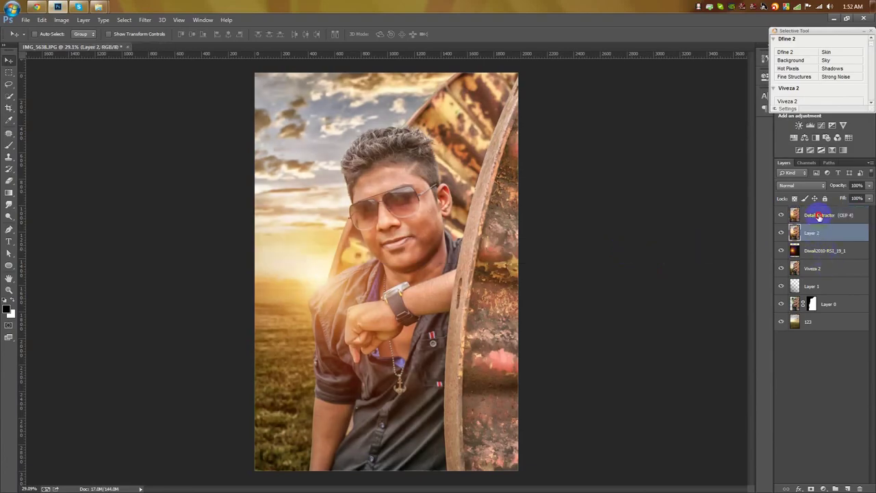
click(818, 216)
scroll(401, 241, up, 8)
drag(401, 241, 378, 325)
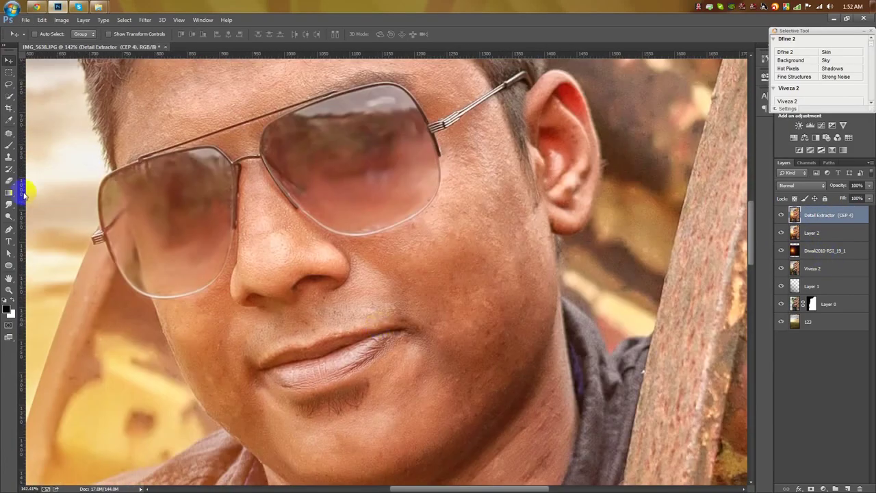
key(ctrl+0)
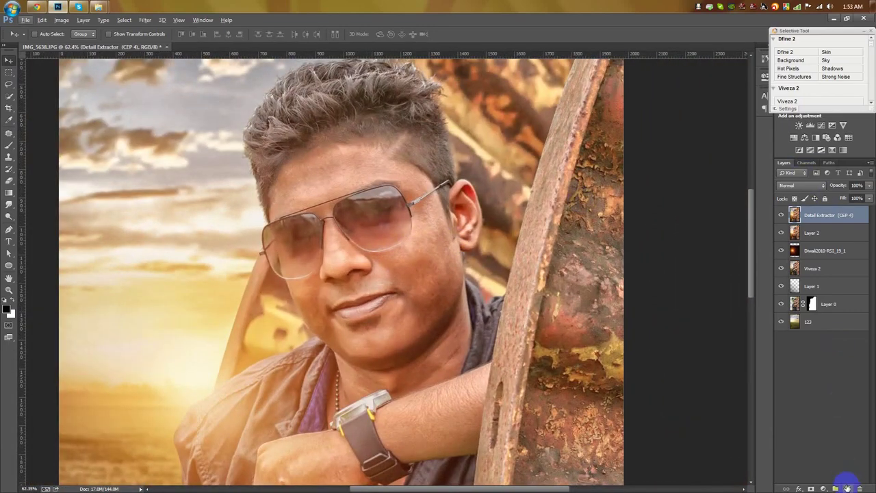
click(847, 487)
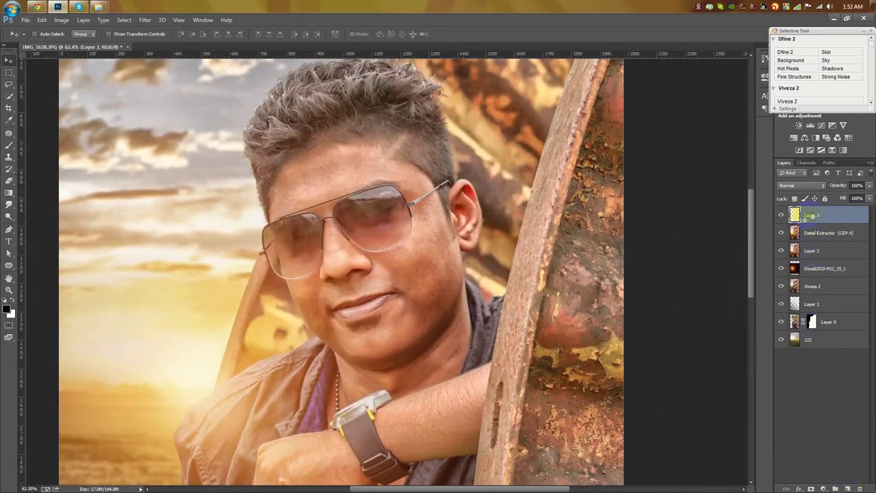
click(6, 310)
click(321, 184)
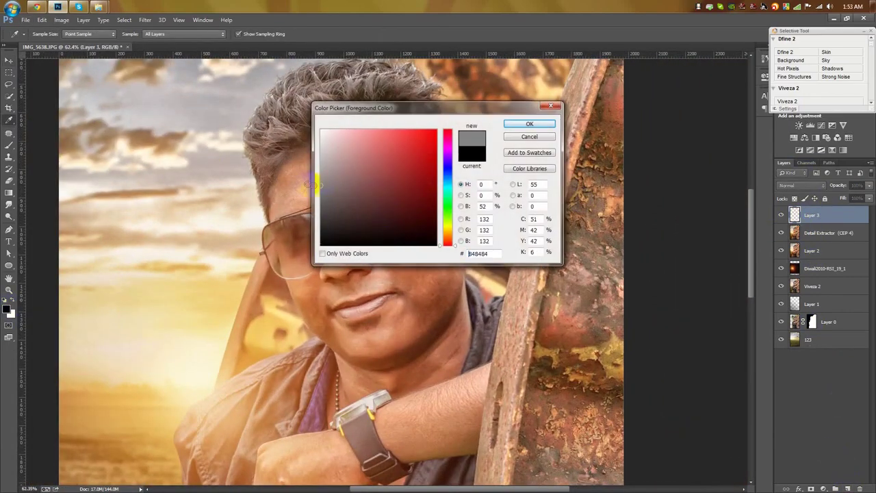
click(528, 126)
key(alt+BackSpace)
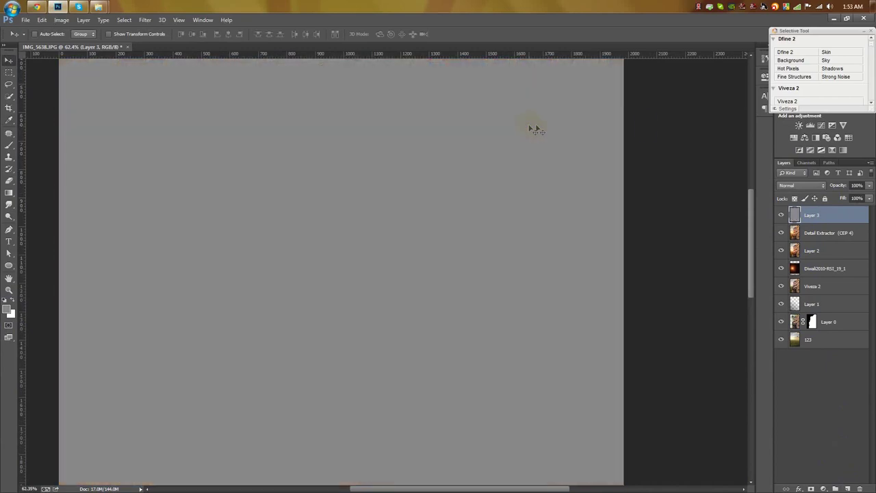
Step: Add uniform monochromatic noise to the gray layer and set its blend mode to Soft Light
click(145, 19)
mouse_move(163, 143)
click(284, 144)
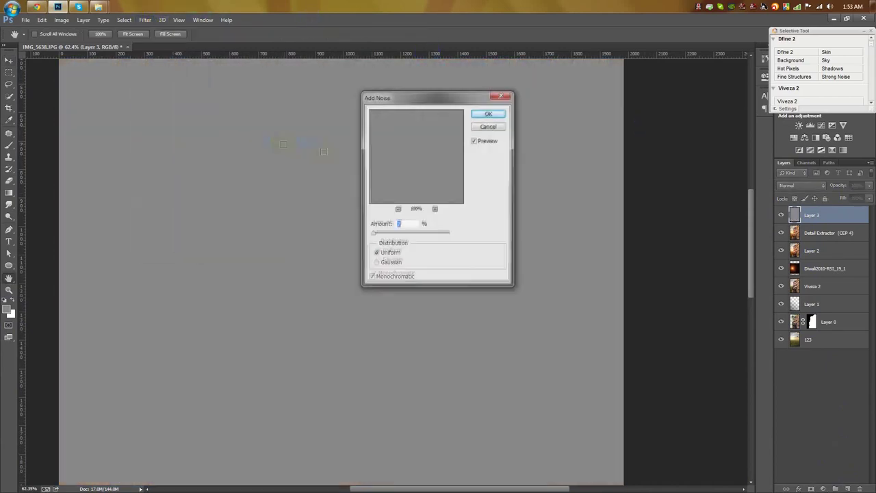
click(488, 114)
click(787, 186)
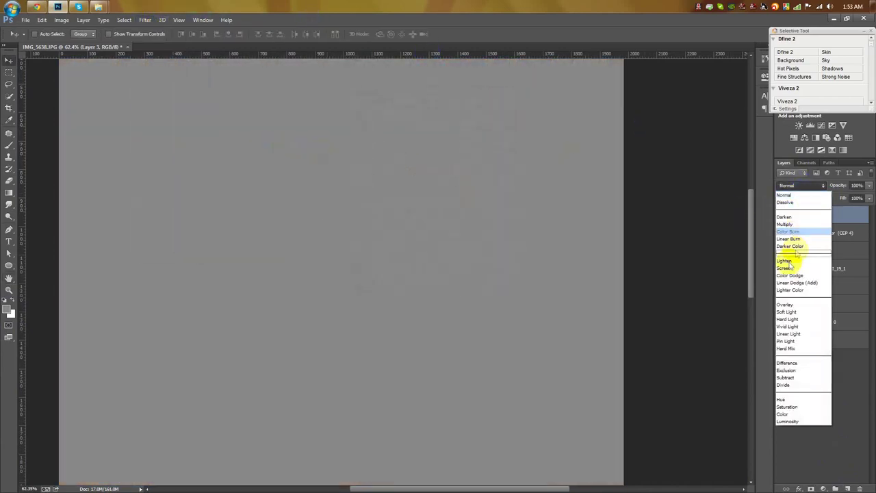
click(785, 311)
Step: Smooth the skin of the man's cheek, jaw and neck on the Detail Extractor layer using the Smudge tool at 20% strength
scroll(424, 236, up, 5)
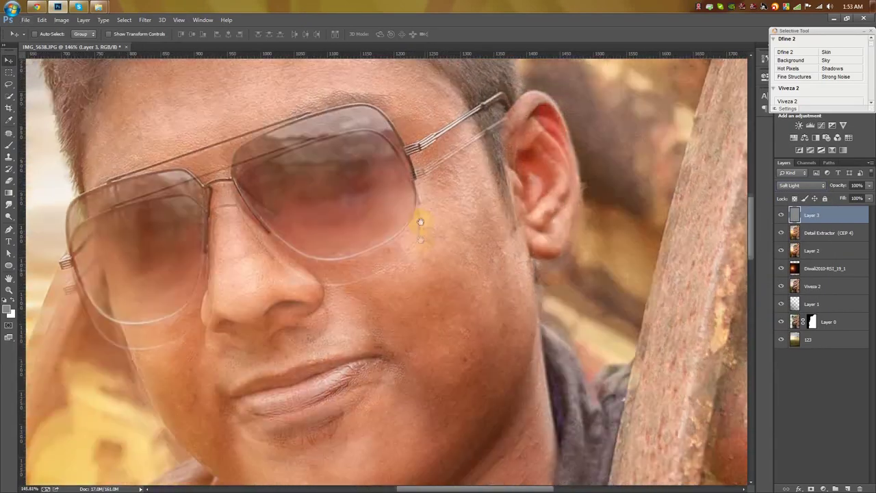
drag(421, 221, 417, 196)
click(828, 233)
click(8, 204)
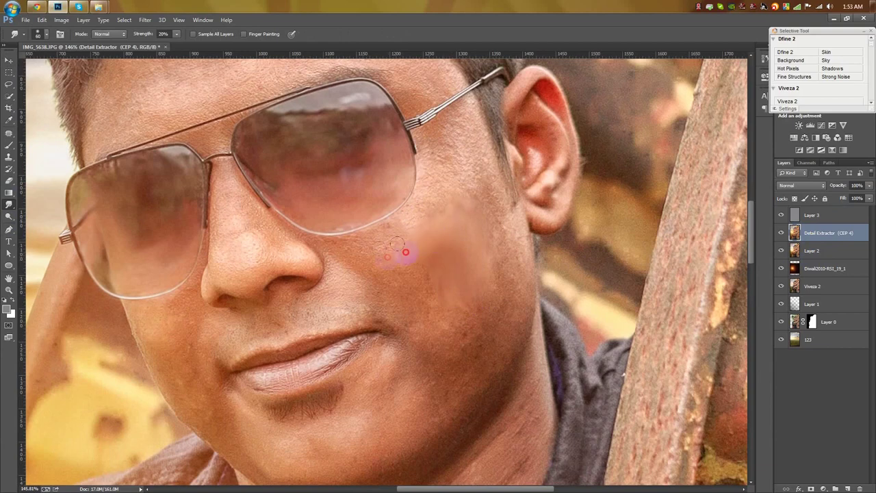
mouse_move(436, 360)
mouse_down()
mouse_move(473, 354)
mouse_move(485, 321)
mouse_up()
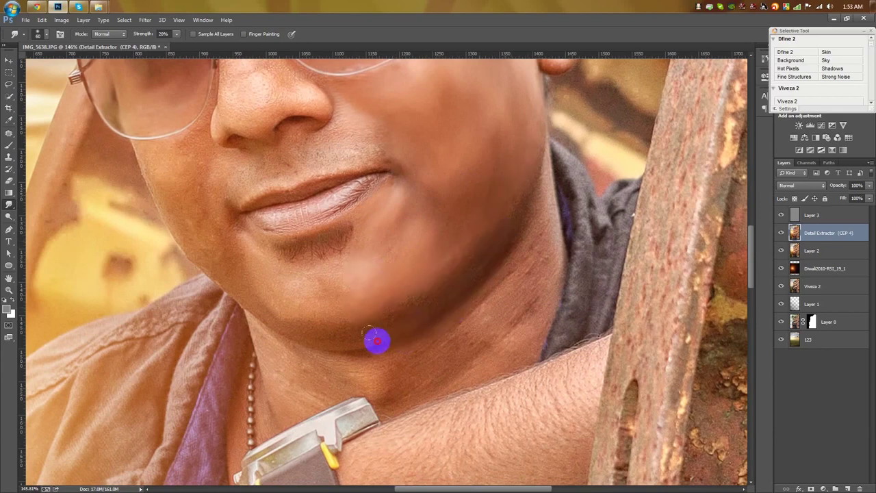
drag(518, 260, 547, 158)
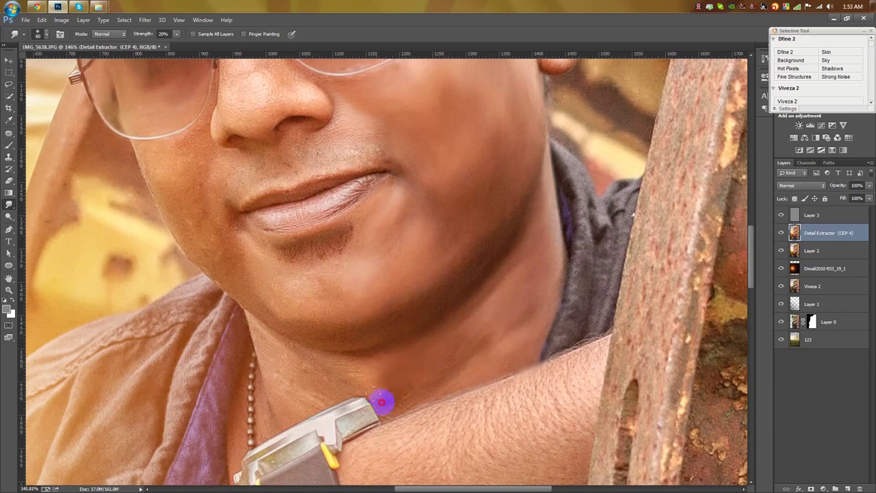
Step: Continue smudging the skin smooth across the chin, around the mouth, and over the nose and forehead
mouse_move(387, 353)
mouse_down()
mouse_move(317, 360)
mouse_move(269, 339)
mouse_up()
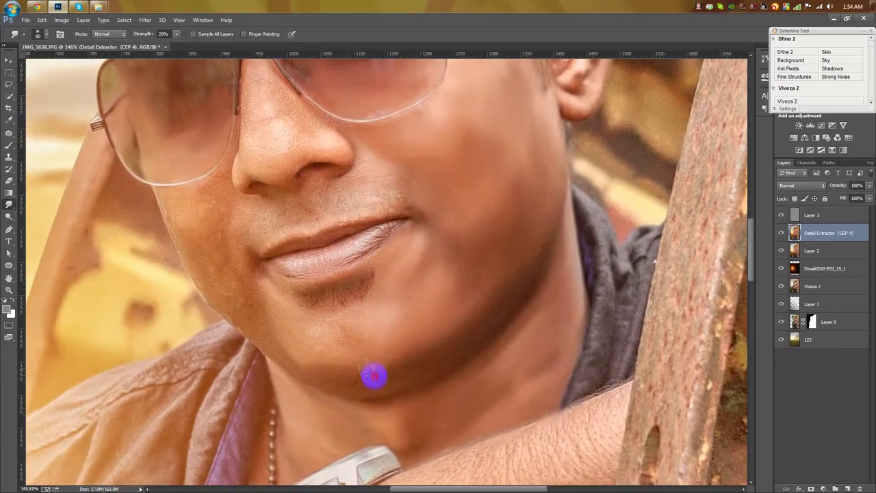
mouse_move(374, 376)
mouse_down()
mouse_move(314, 357)
mouse_move(260, 324)
mouse_move(260, 335)
mouse_move(211, 284)
mouse_up()
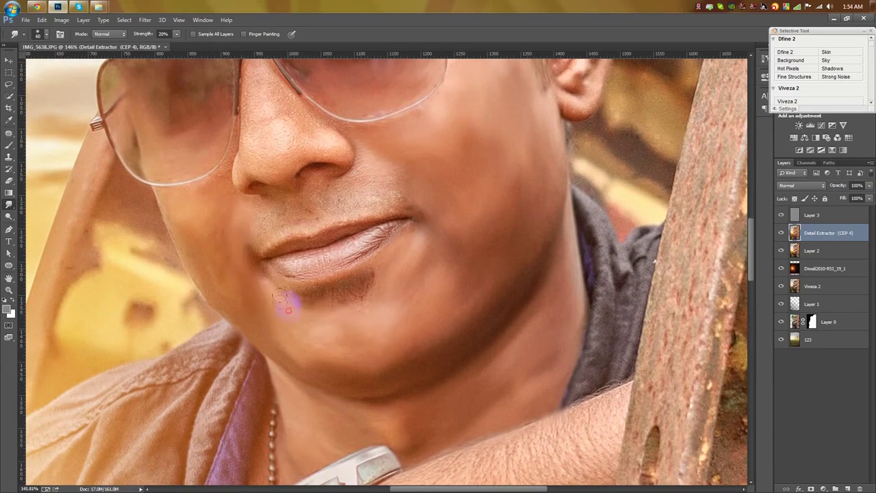
scroll(301, 363, up, 1)
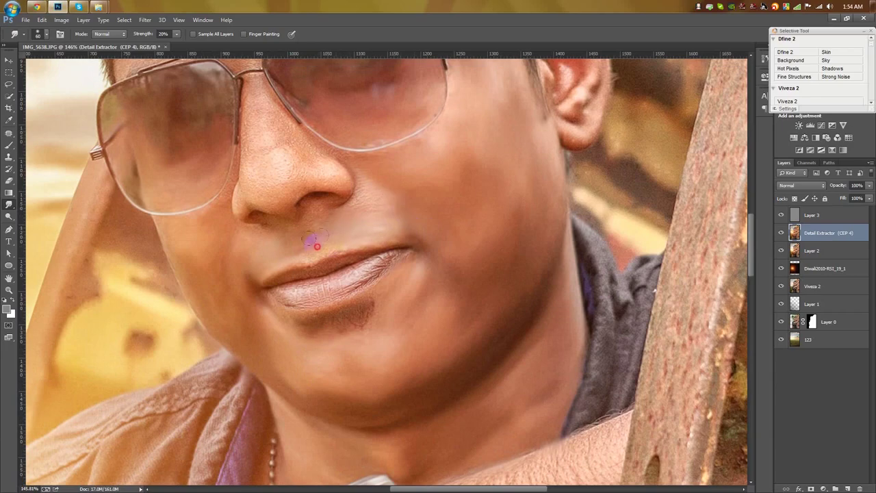
scroll(313, 243, up, 1)
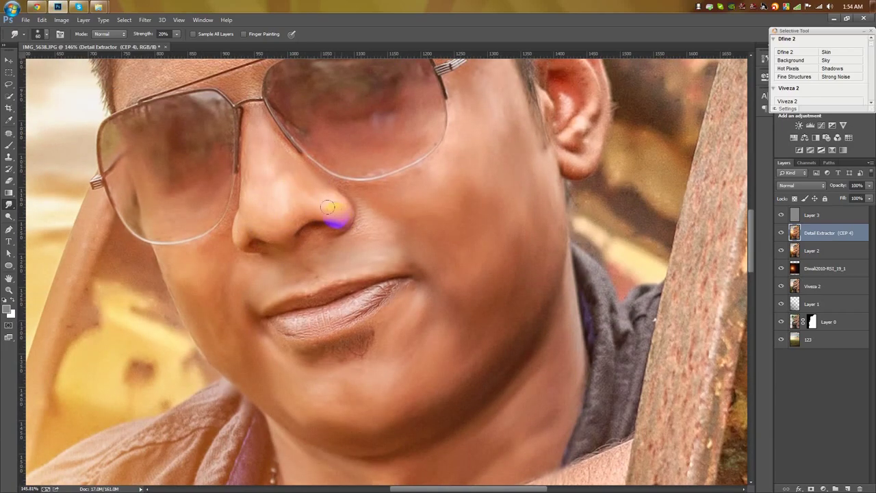
drag(306, 186, 401, 368)
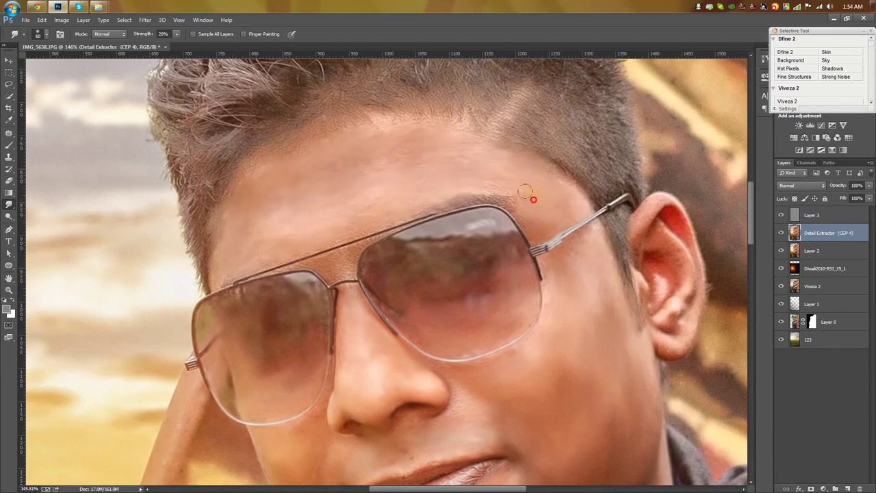
Step: Remove the smudged Detail Extractor (CEP 4) layer from above Layer 2
scroll(453, 303, down, 15)
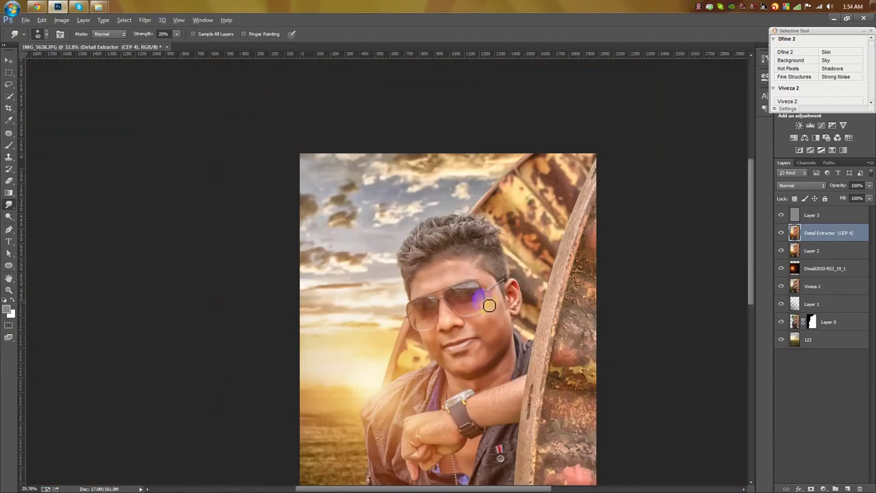
scroll(454, 232, up, 4)
scroll(453, 232, up, 1)
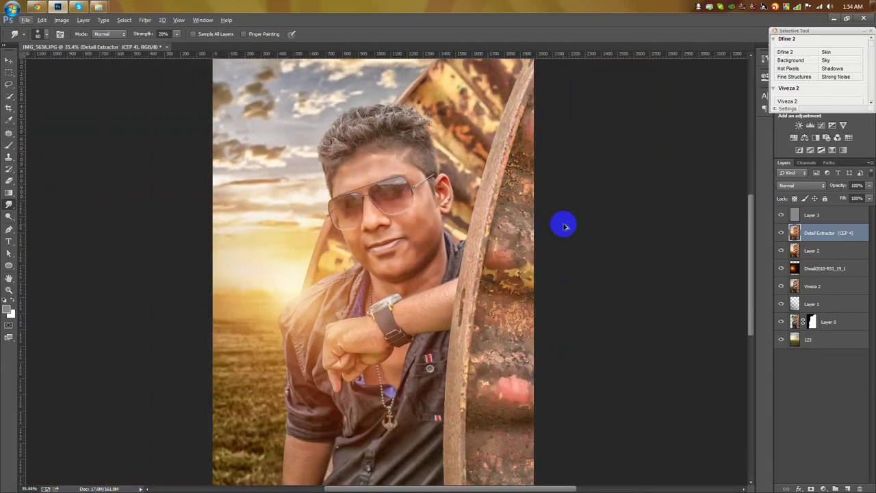
click(814, 234)
key(ctrl+e)
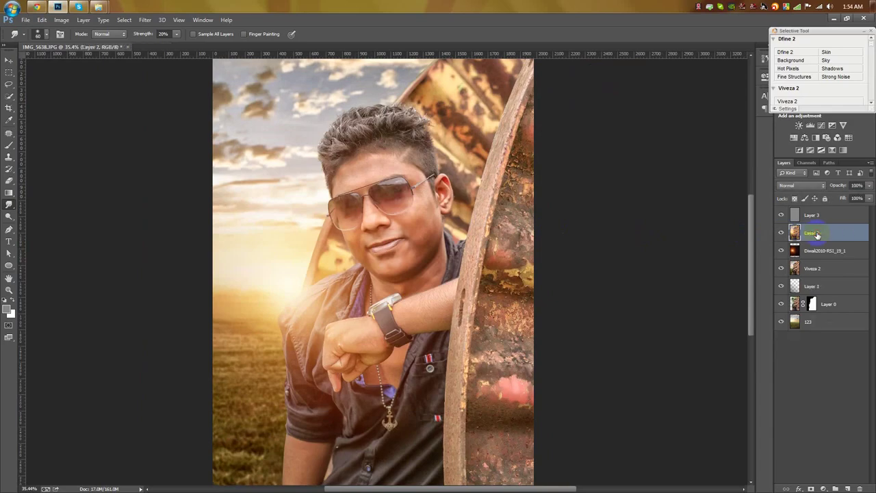
Step: Patch the small blemishes on the side of the man's neck on Layer 2 with the Patch tool, using clean nearby skin
click(814, 216)
scroll(414, 277, up, 5)
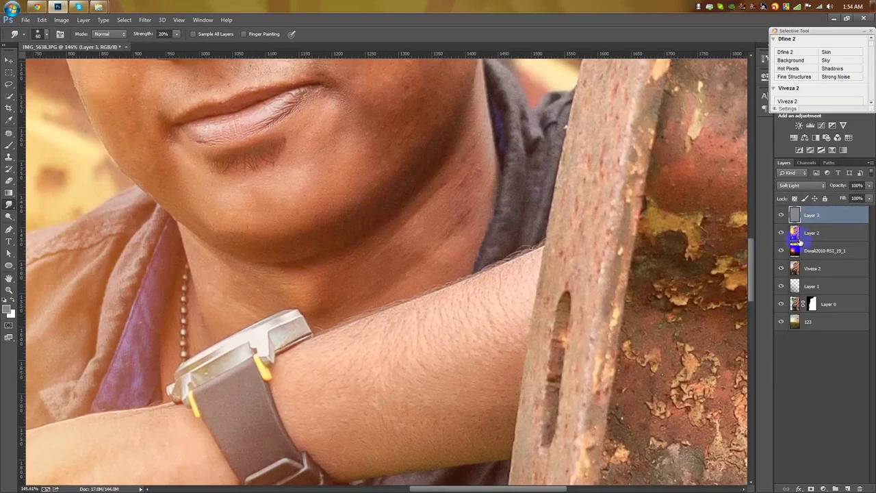
click(799, 238)
key(j)
drag(464, 248, 461, 265)
click(486, 251)
mouse_move(473, 158)
mouse_down()
mouse_move(445, 219)
mouse_move(471, 198)
mouse_up()
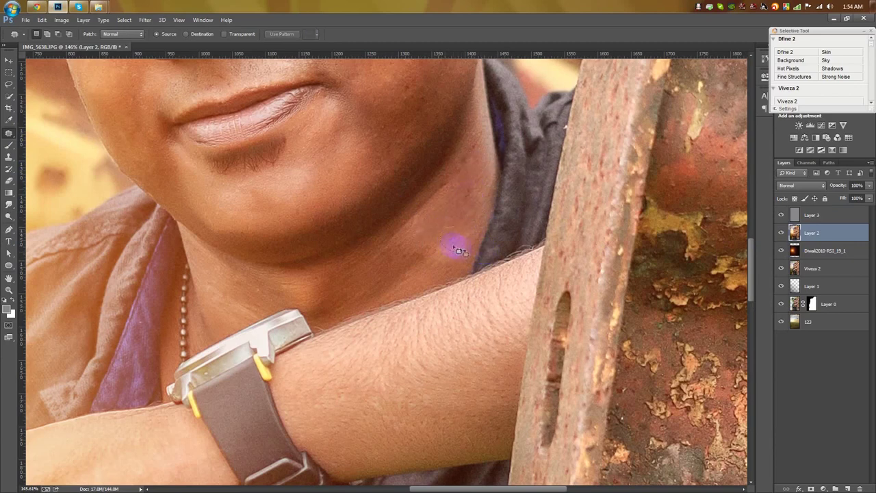
click(465, 224)
mouse_move(431, 204)
mouse_down()
mouse_move(479, 137)
mouse_move(455, 185)
mouse_move(458, 241)
mouse_up()
click(472, 197)
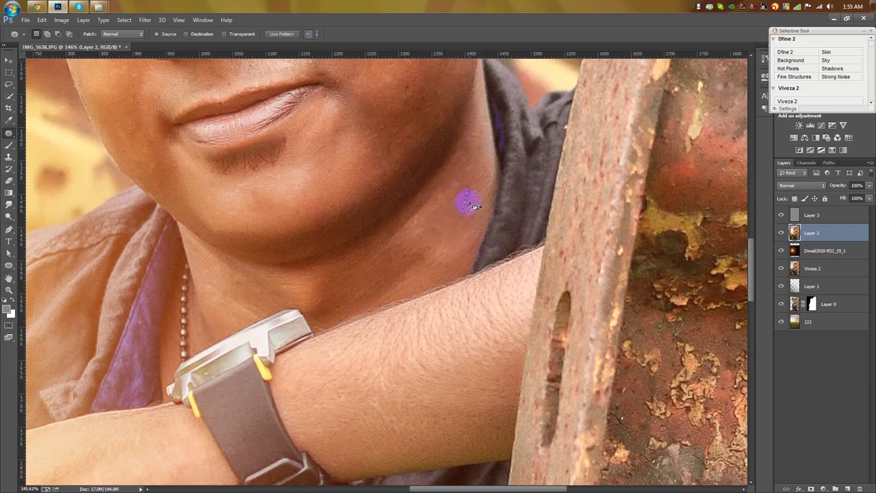
Step: Save the document as a layered Photoshop file named IMG_5638
scroll(446, 236, down, 10)
key(ctrl+s)
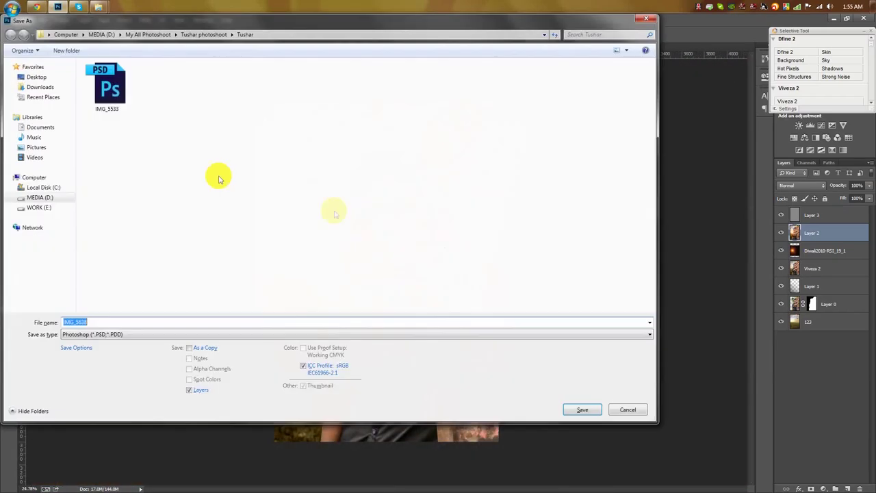
click(582, 409)
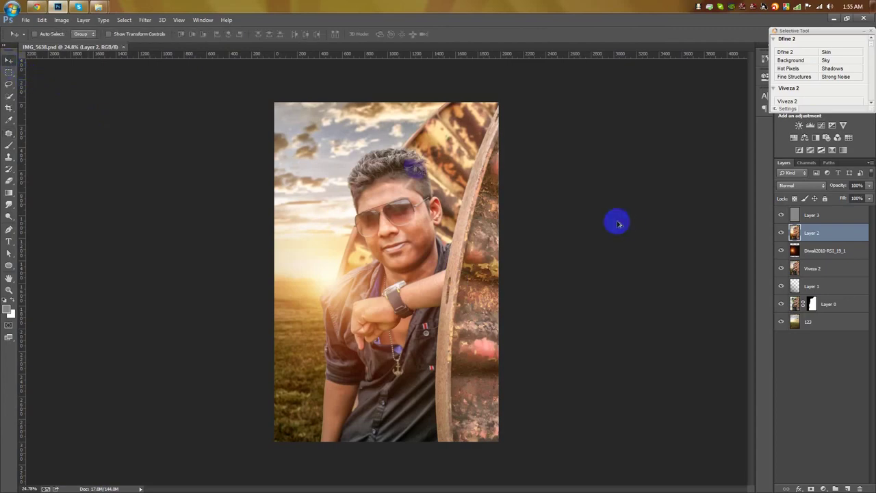
Step: Stamp all visible layers into a new merged layer above Layer 3
click(830, 218)
key(ctrl+shift+alt+e)
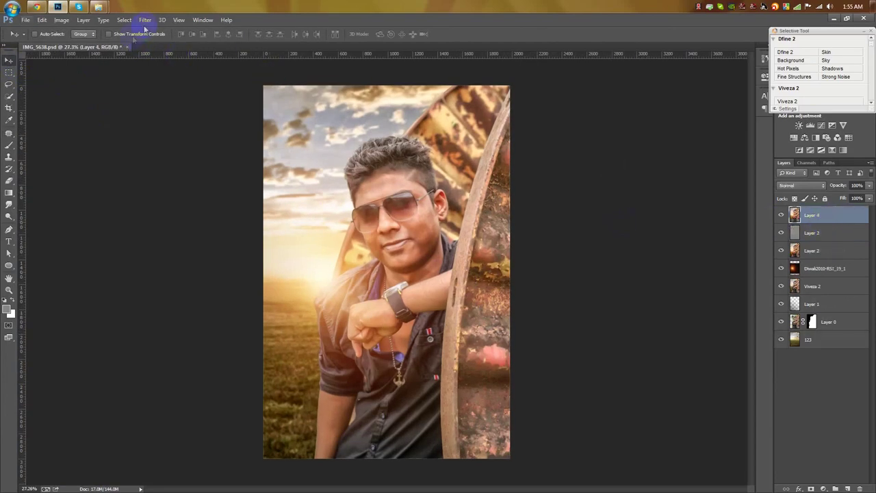
click(145, 19)
mouse_move(192, 229)
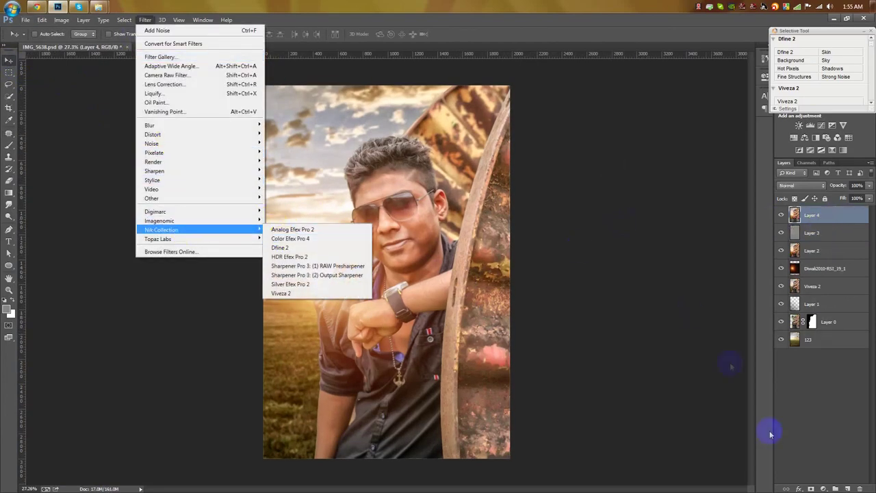
click(822, 453)
Step: Add a Gradient fill layer above the merged layer using the violet-to-orange preset
click(822, 488)
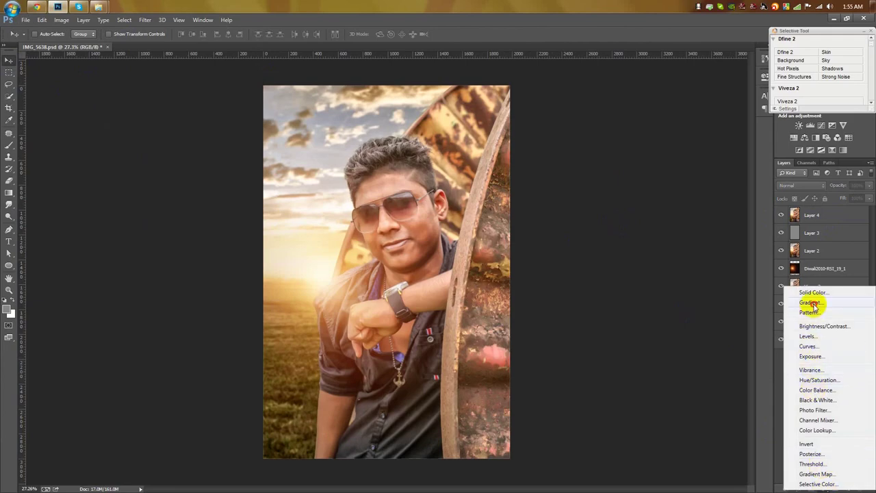
click(813, 306)
click(647, 148)
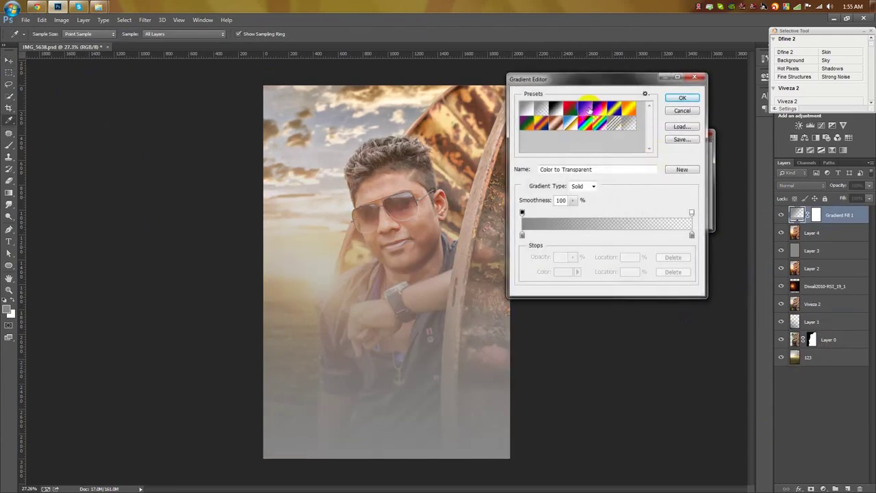
click(592, 108)
click(682, 98)
Step: Make the gradient fill radial and reversed, with an angle of 39.29° and a scale of 179%
click(613, 167)
click(620, 192)
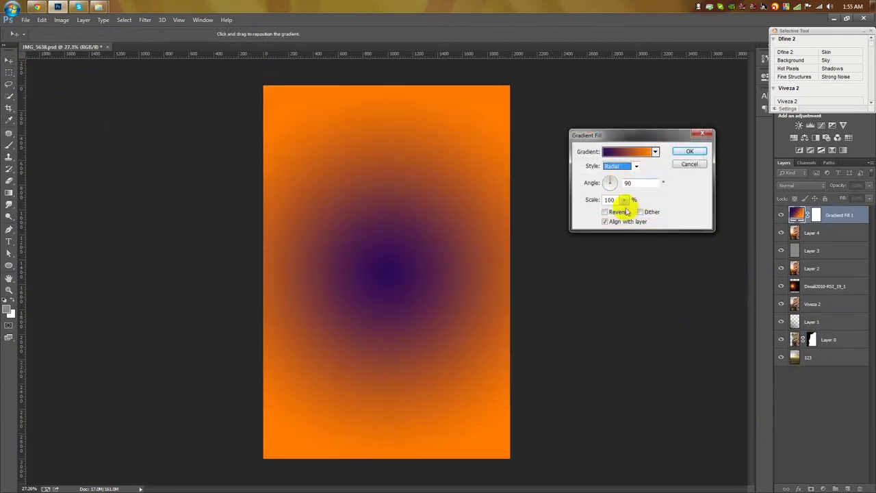
click(620, 211)
drag(615, 180, 615, 181)
click(624, 200)
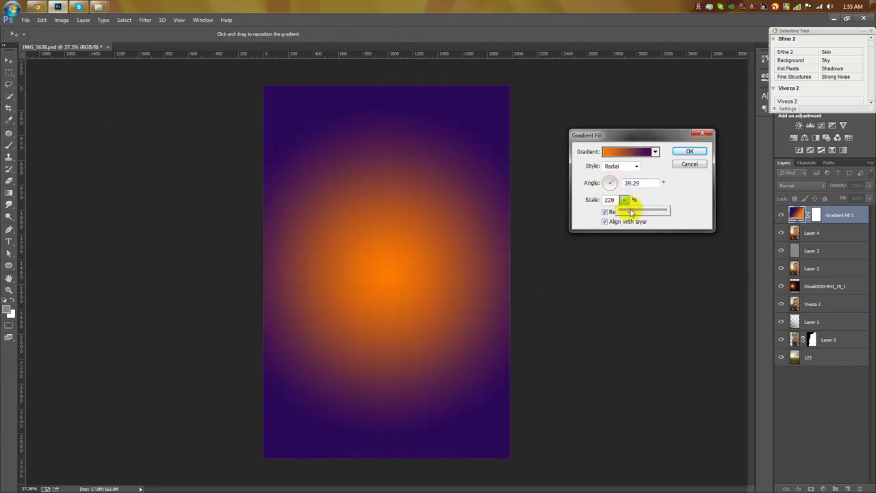
drag(628, 210, 630, 211)
click(682, 152)
click(687, 152)
Step: Try out the blend modes from Darken through Overlay and Divide on the gradient fill layer
click(802, 186)
click(796, 209)
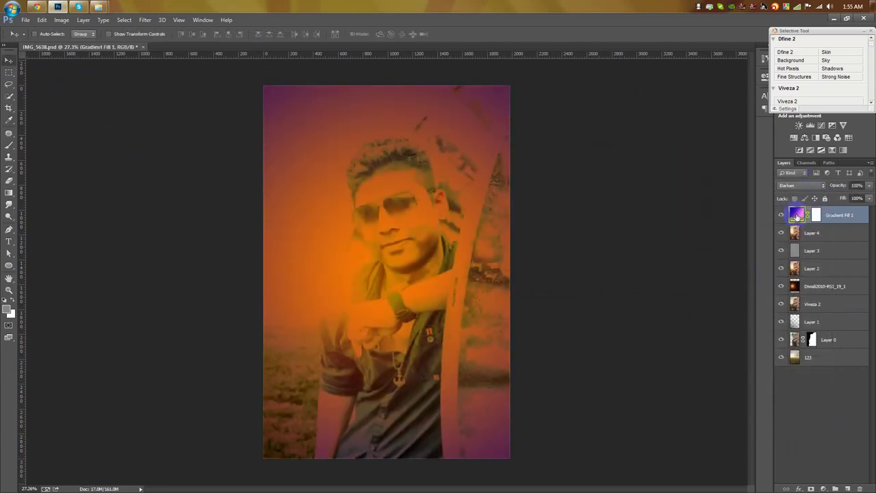
key(Down)
key(Down)
key(Down)
key(Down)
key(Down)
key(Down)
key(Down)
key(Down)
key(Down)
key(Down)
key(Down)
key(Down)
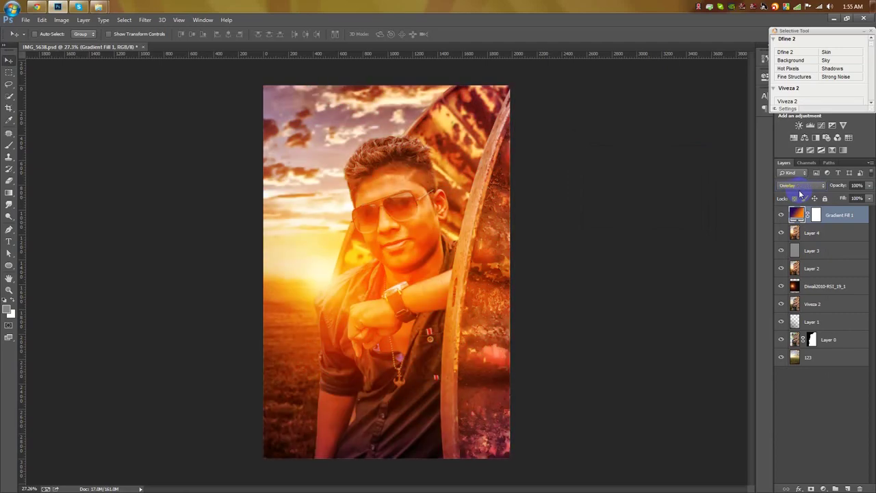
key(Down)
key(Down)
key(Down)
key(Down)
key(Down)
key(Down)
key(Down)
key(Down)
key(Down)
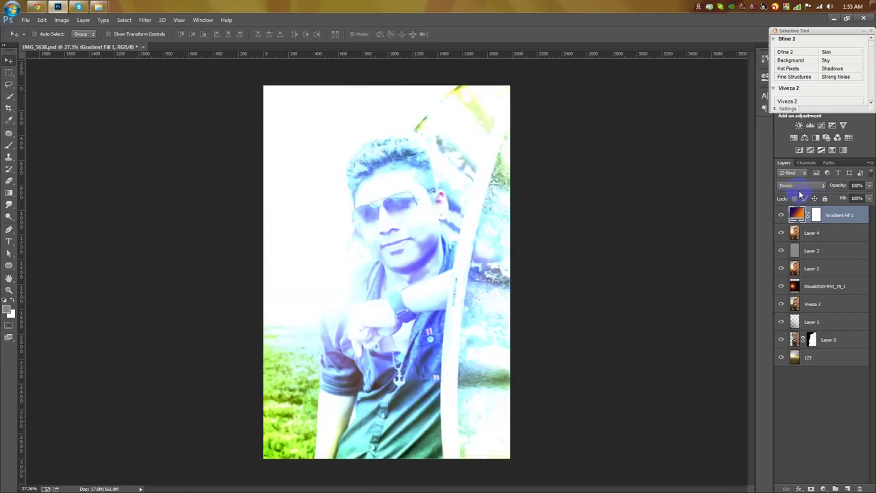
key(Down)
key(Down)
Step: Set the gradient fill layer's blend mode to Screen after comparing it with Color Dodge
click(799, 187)
click(795, 235)
key(Down)
key(Down)
key(Down)
key(Down)
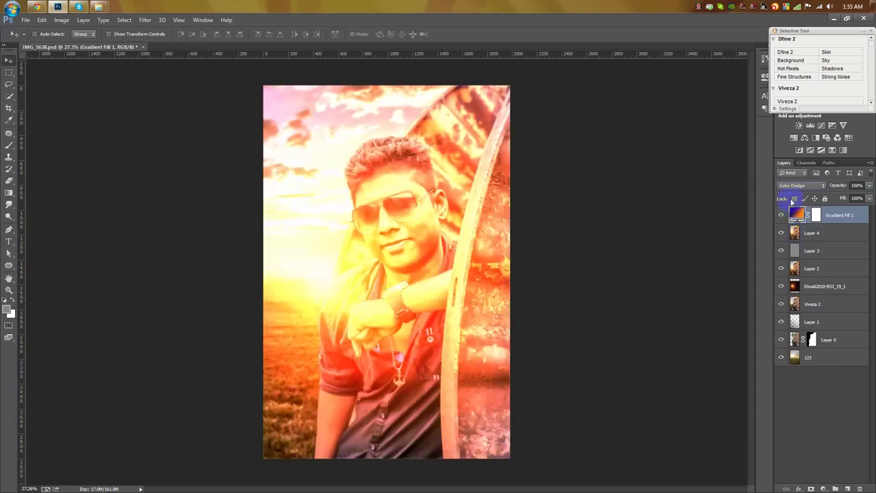
key(Up)
Step: Shift the gradient's orange centre toward the sun side of the sky and set the fill layer's opacity to 10%
double_click(798, 215)
drag(327, 284, 288, 229)
click(689, 151)
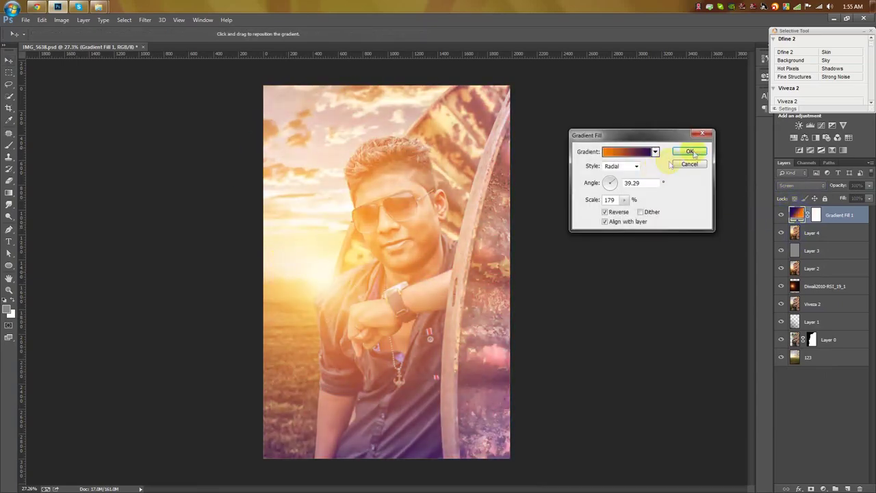
text(10)
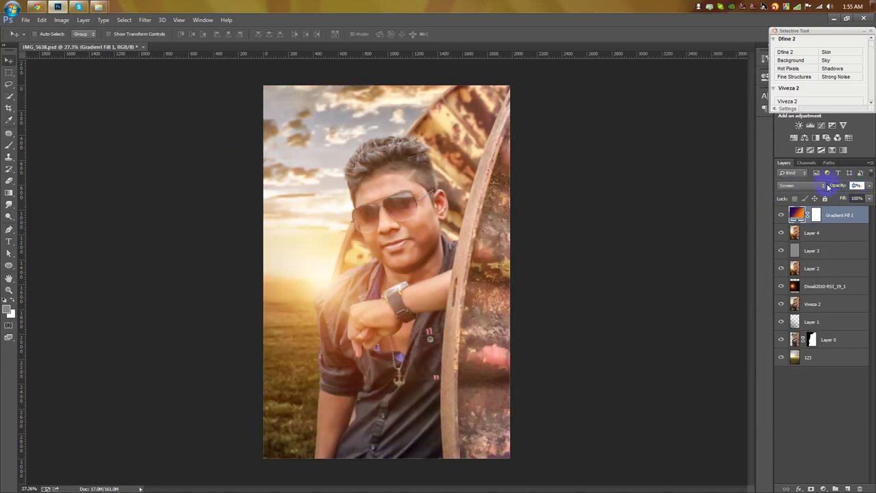
Step: Add a new layer above the gradient fill and fill it with the merged image using Apply Image
click(849, 486)
click(60, 19)
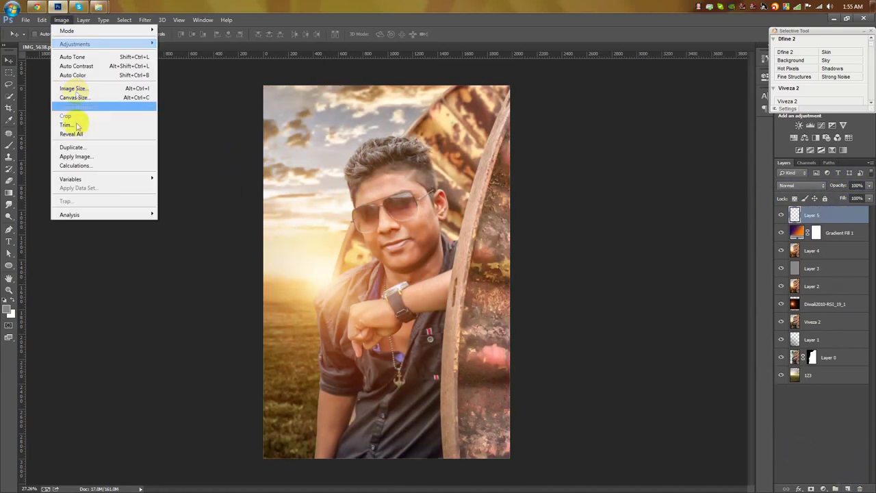
click(92, 153)
Step: Apply the Color Efex Pro 4 Cross Processing filter to Layer 5 at about 34% strength
click(144, 19)
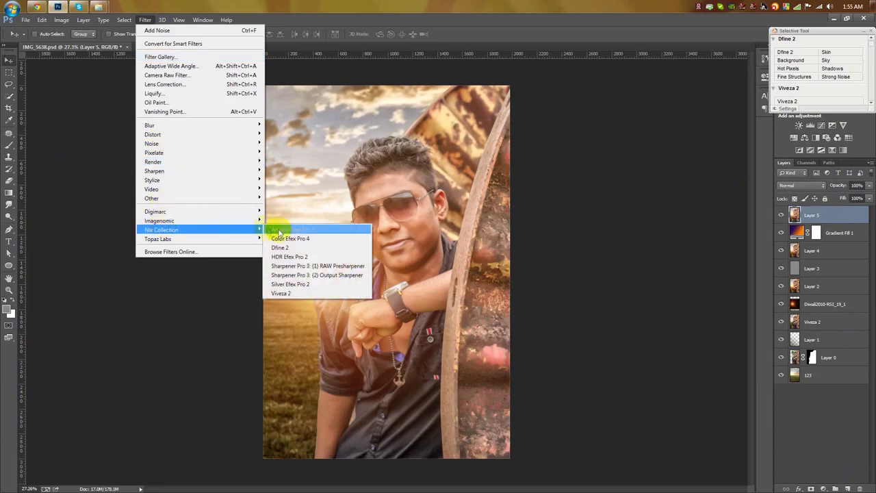
click(283, 241)
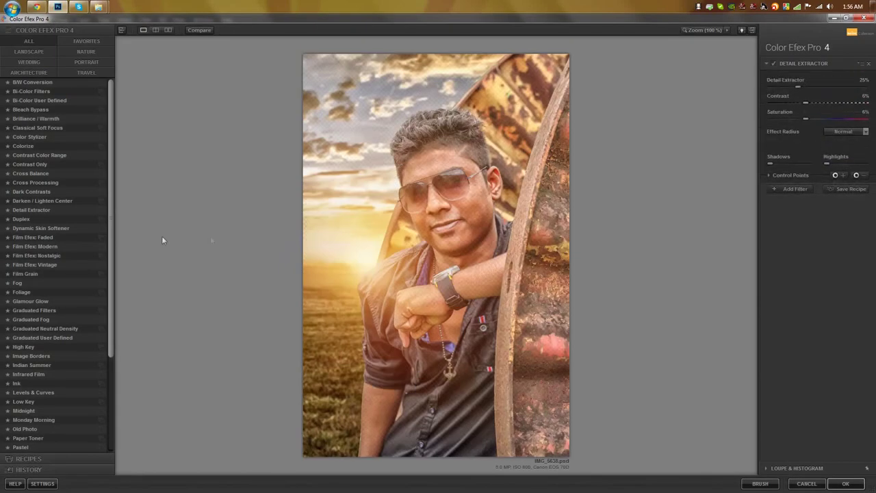
click(33, 182)
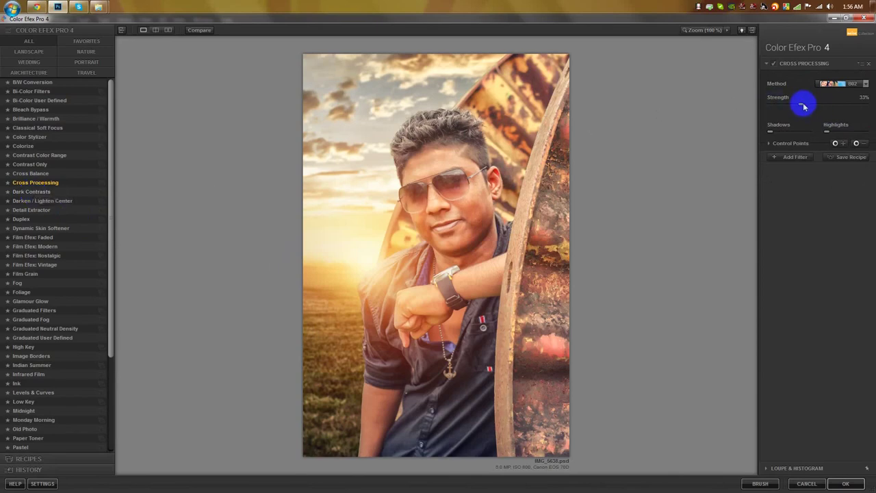
click(845, 484)
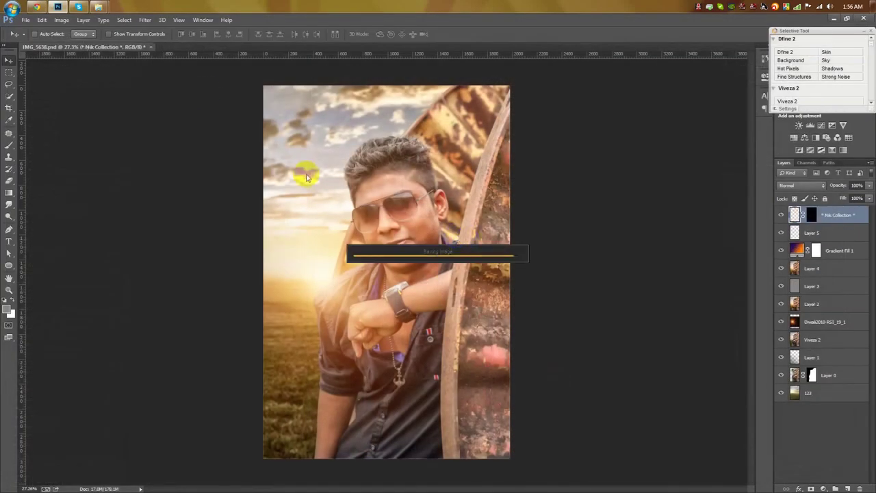
Step: In Camera Raw Filter, set Temperature +3, Exposure +0.10, Highlights -38, Shadows -2 and Clarity +6 on the Cross Processing layer
click(146, 19)
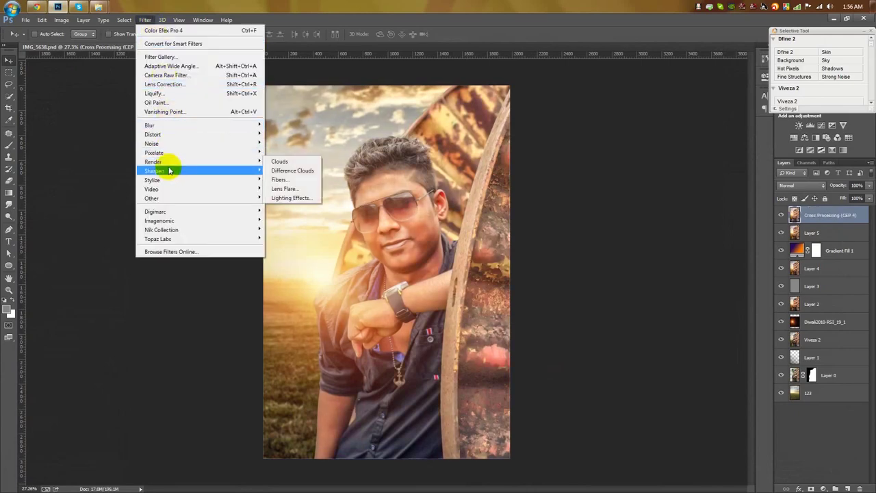
click(166, 76)
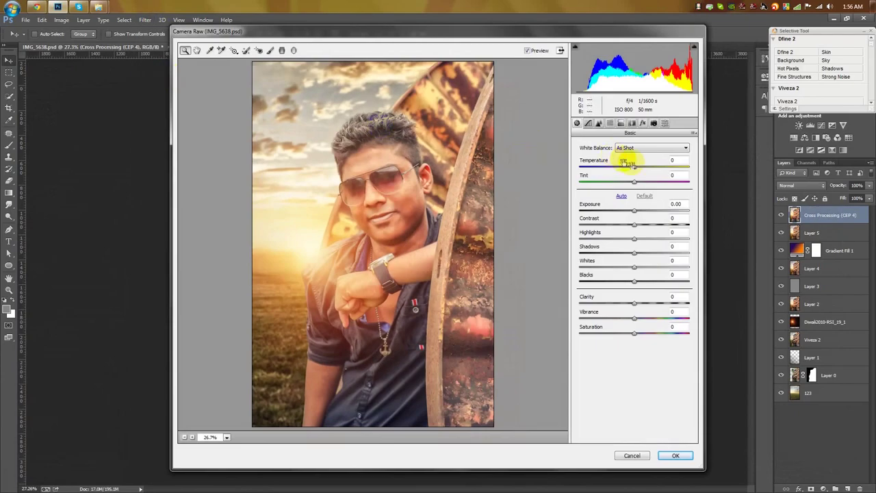
drag(634, 167, 635, 167)
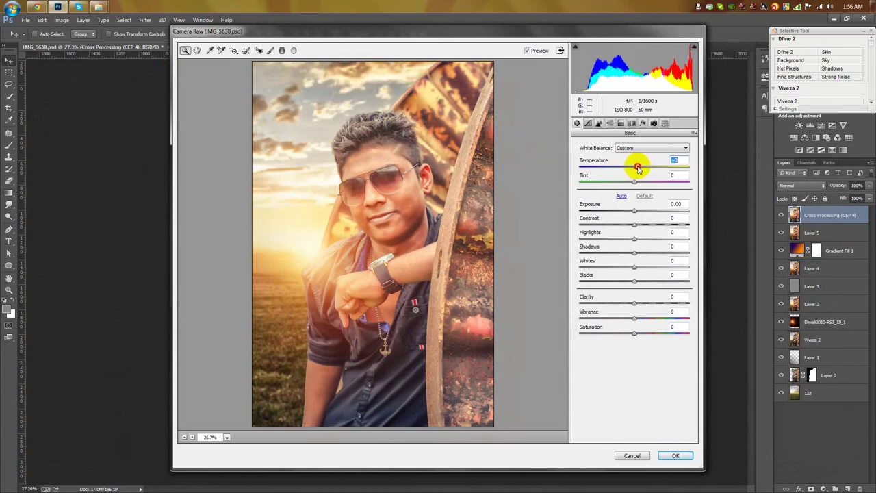
drag(635, 211, 638, 254)
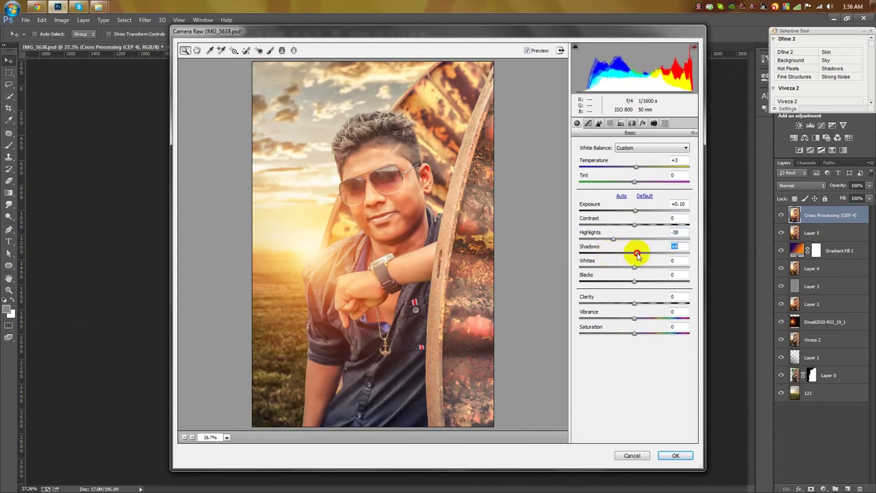
mouse_move(634, 302)
mouse_down()
mouse_move(645, 317)
mouse_move(610, 312)
mouse_move(634, 317)
mouse_up()
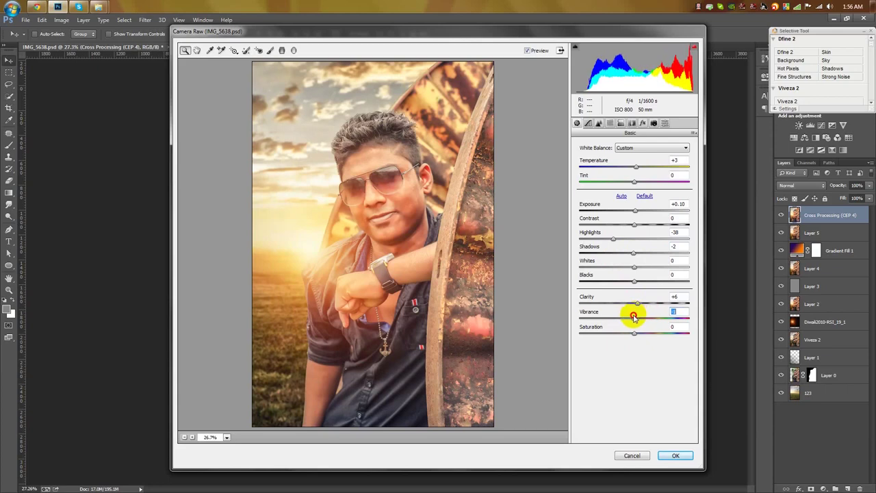
Step: Set the tone curve's Lights to +3, raise Darks slightly, and apply the filter with a post-crop vignette of about -21
click(588, 123)
drag(638, 303, 642, 321)
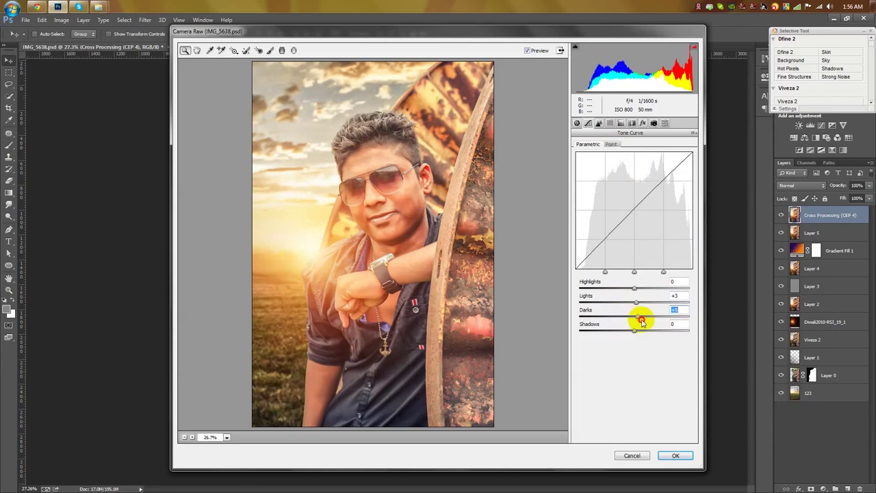
click(642, 124)
drag(634, 240, 622, 240)
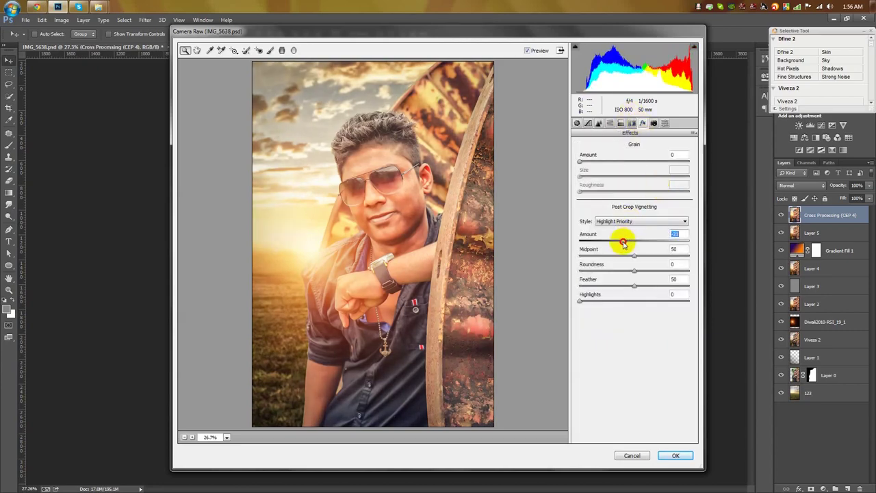
click(677, 455)
Step: Open the Cross Processing layer in the Color Efex Pro 4 filter
click(145, 19)
mouse_move(205, 229)
click(282, 238)
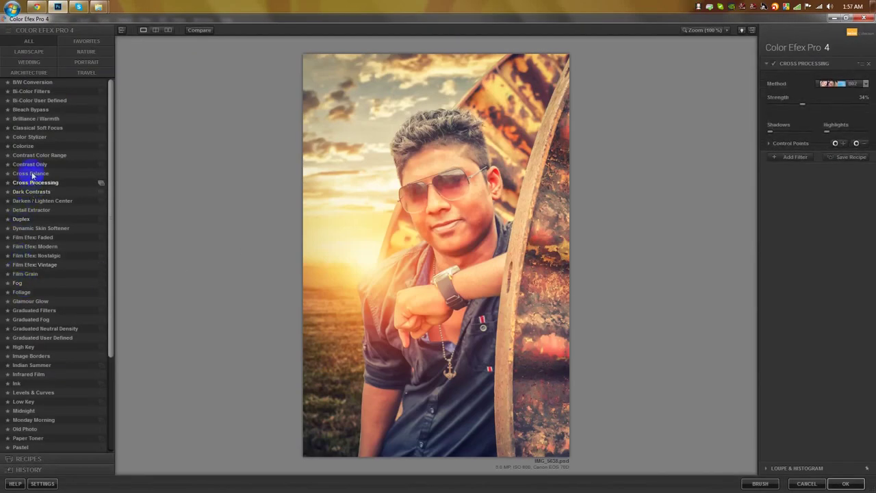
Step: Preview other filters on the portrait, including Dark Contrasts, Color Stylizer, Contrast Color Range and Contrast Only
click(30, 176)
click(29, 183)
click(30, 192)
click(30, 201)
click(30, 138)
click(31, 156)
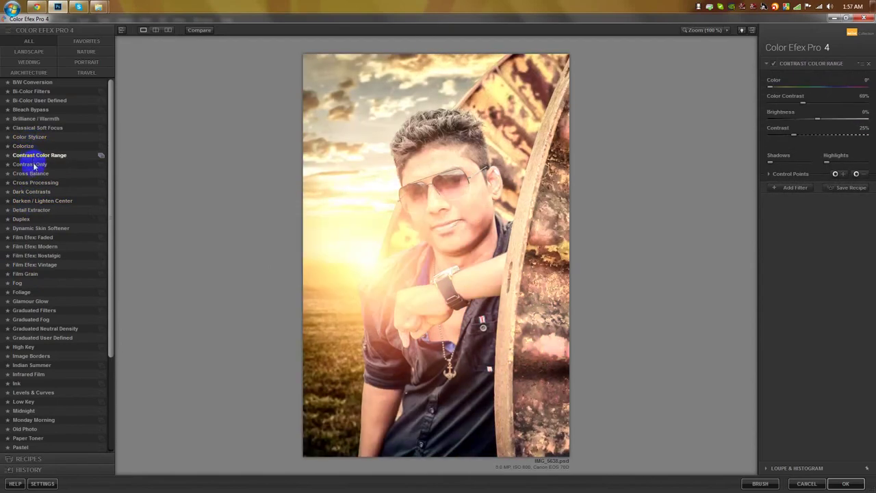
click(30, 164)
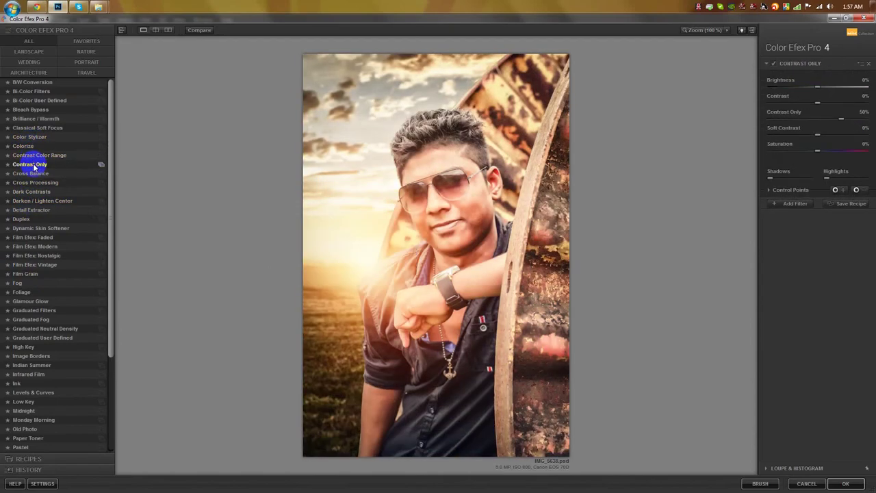
Step: Choose the Cross Balance filter with the Tungsten To Daylight (3) method and set its strength to 35%
click(31, 174)
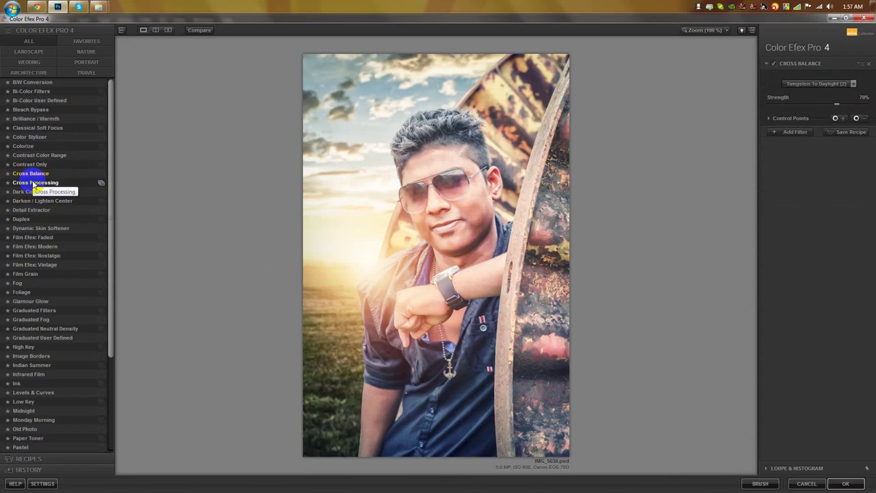
click(807, 84)
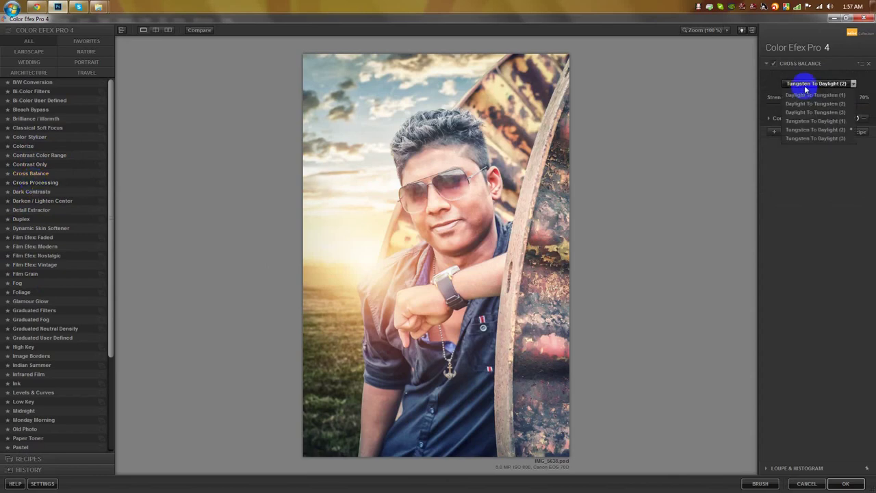
click(810, 138)
drag(826, 110, 802, 109)
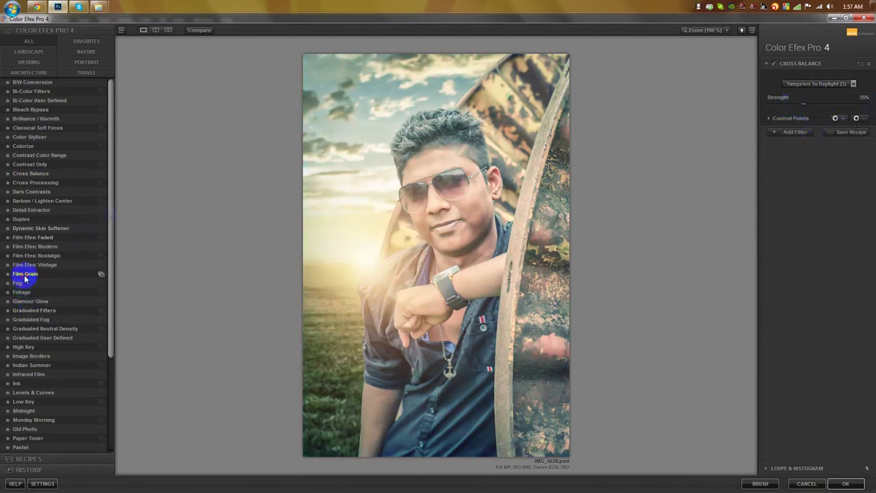
Step: Preview the Glamour Glow, Infrared Film, Indian Summer and Levels & Curves filters on the portrait
click(27, 302)
click(27, 374)
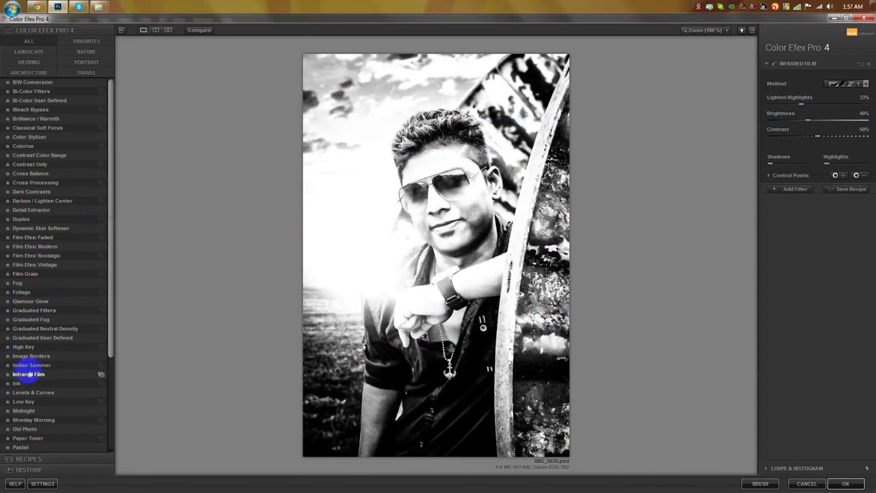
click(31, 365)
scroll(31, 367, down, 2)
click(31, 353)
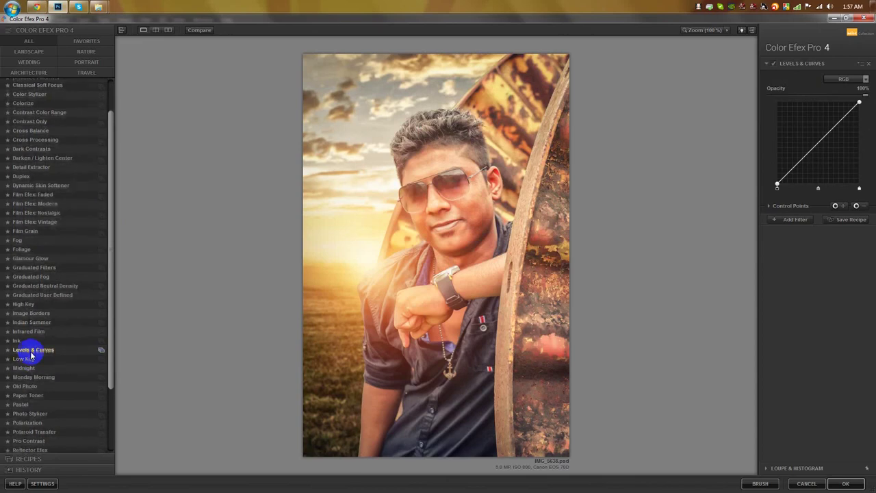
Step: Choose the Foliage filter and apply it to the portrait
scroll(31, 356, down, 2)
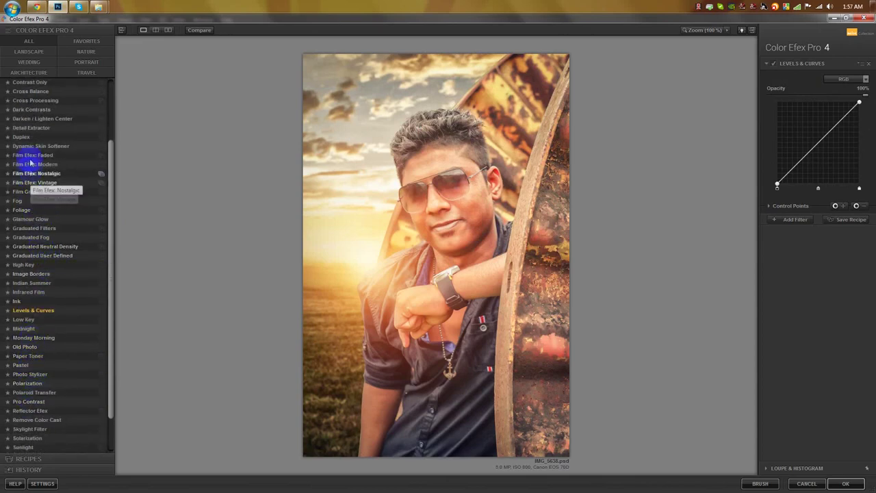
click(21, 210)
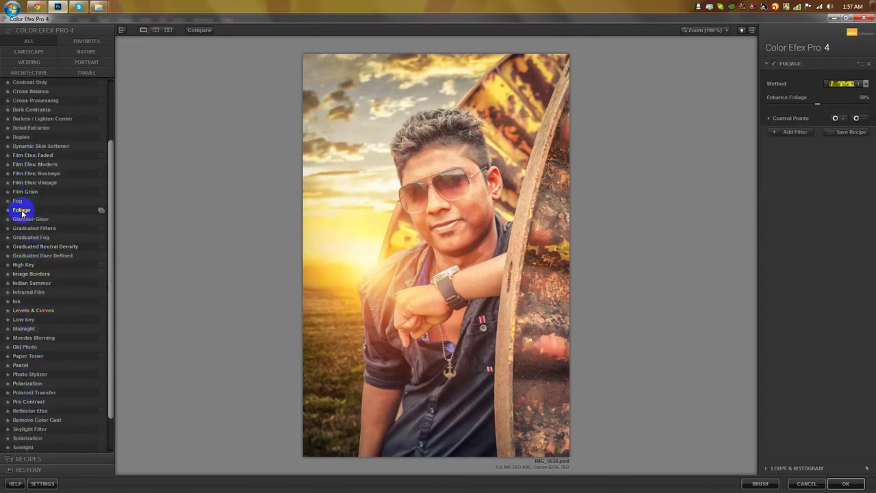
click(839, 484)
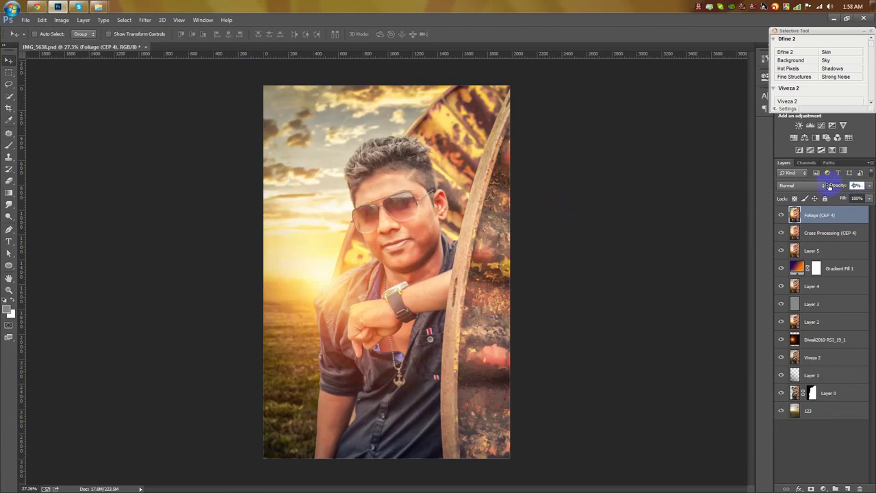
Step: Apply a 15 px Tilt-Shift blur to the merged layer, with a widened near-vertical focus band centred on the man's face
click(154, 24)
mouse_move(153, 123)
click(285, 132)
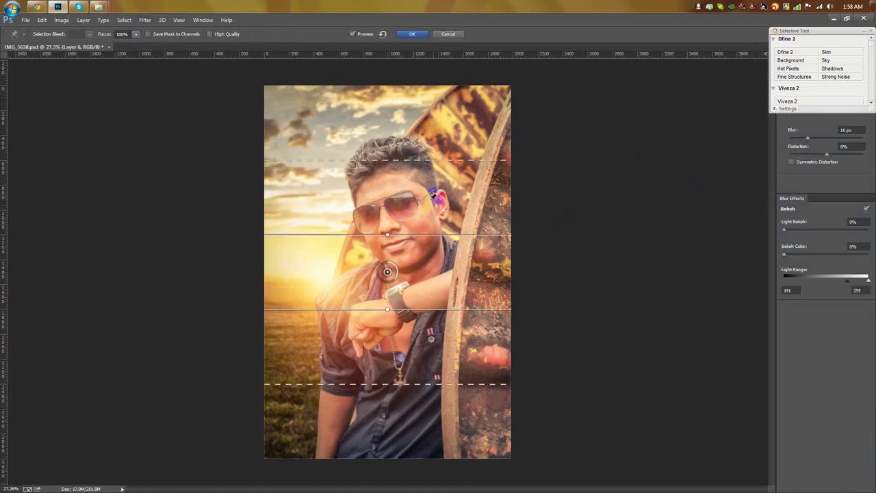
drag(387, 234, 408, 241)
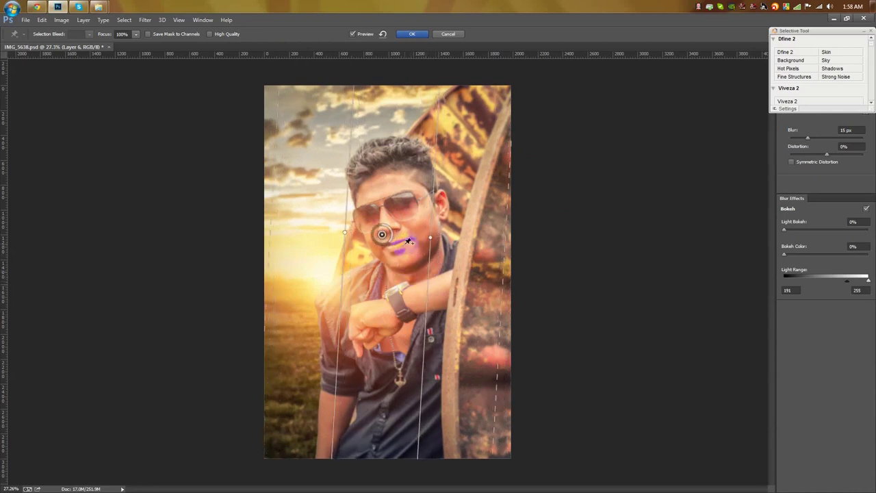
drag(428, 276, 435, 275)
drag(342, 271, 336, 268)
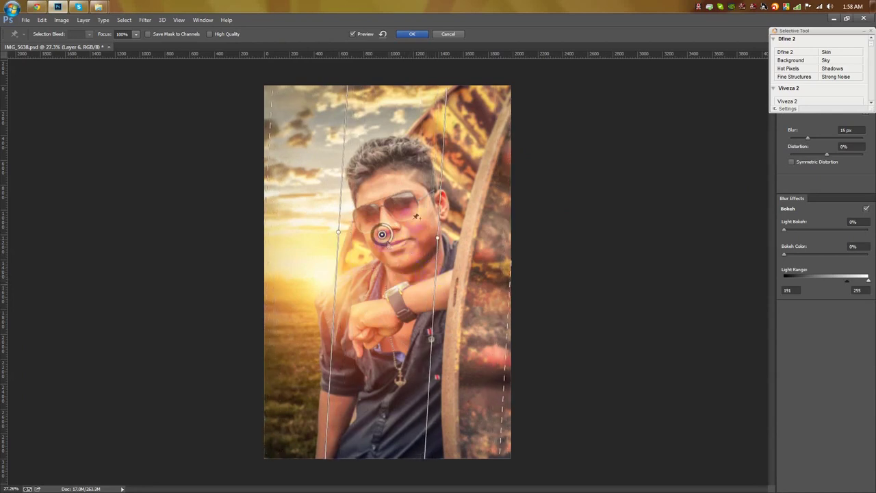
click(414, 34)
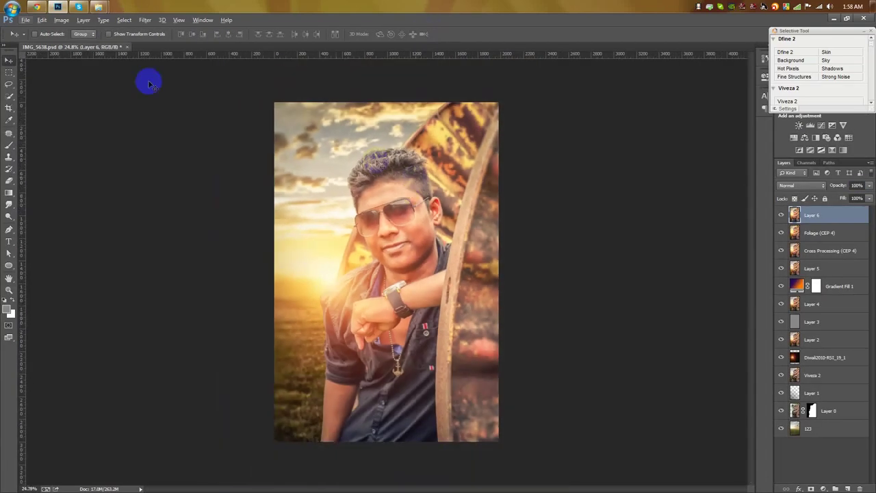
Step: Resize the image proportionally to a height of 2500 pixels and fit it to the window
click(61, 19)
click(72, 88)
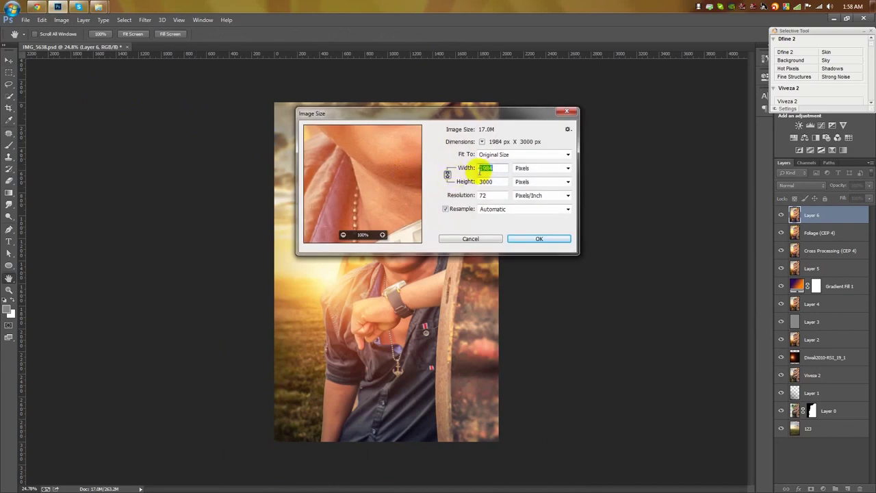
double_click(487, 181)
text(2500)
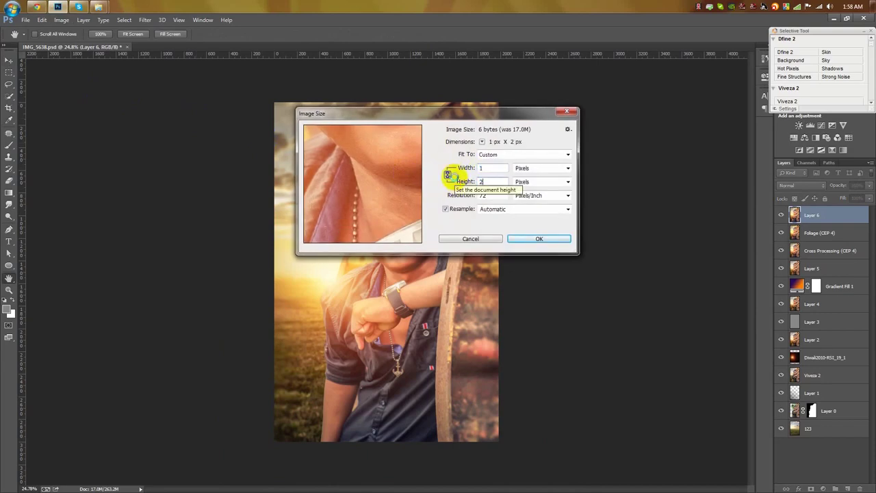
click(534, 240)
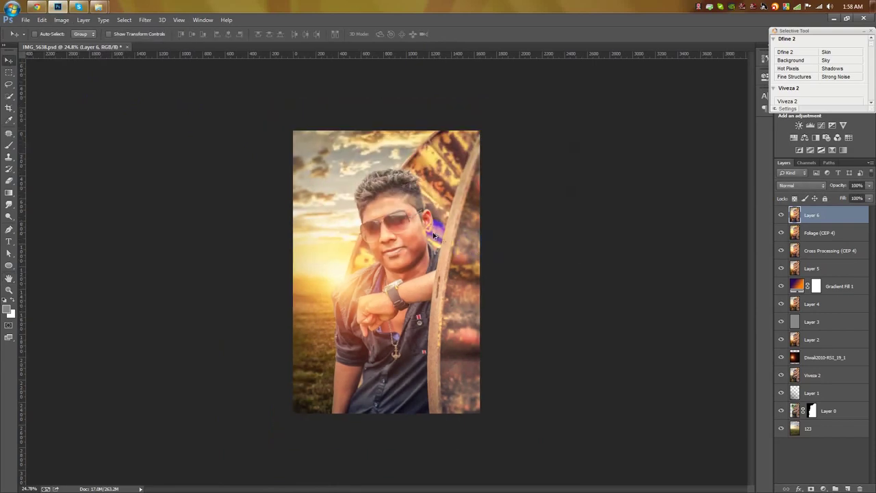
key(ctrl+0)
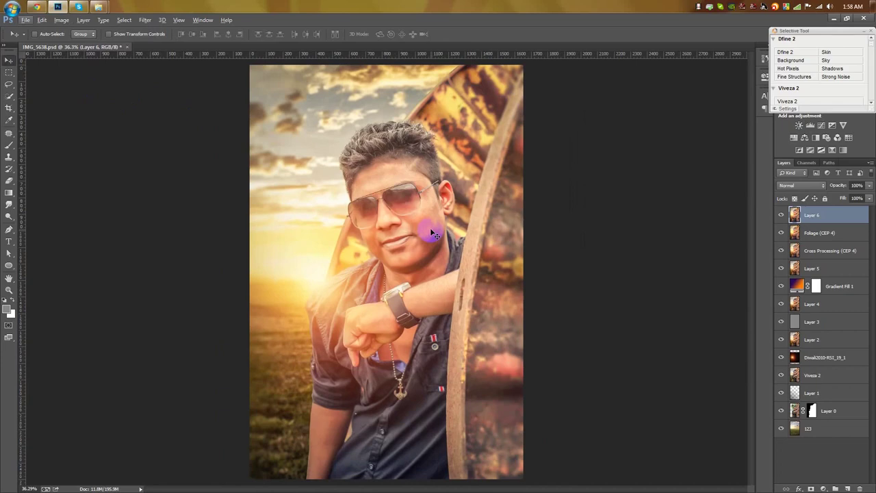
Step: Apply another 15 px Tilt-Shift blur with a rotated focus band centred on the face, and save the document
click(144, 20)
mouse_move(157, 125)
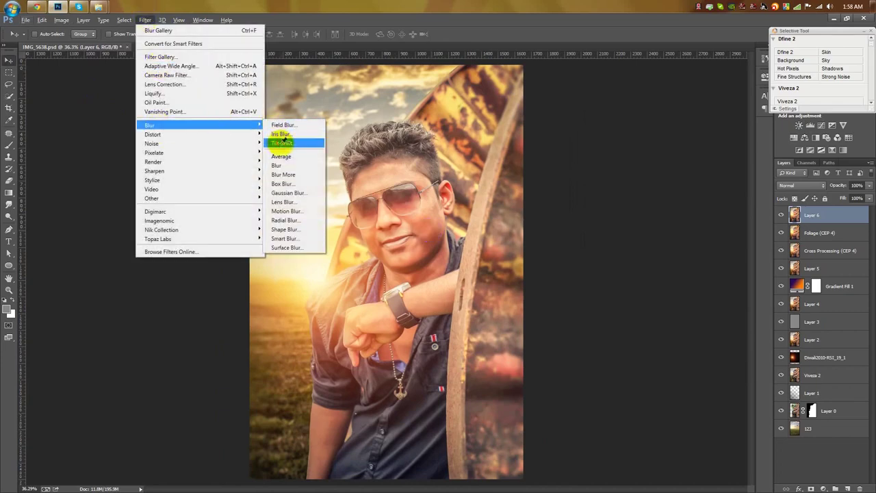
click(283, 141)
drag(409, 231, 443, 237)
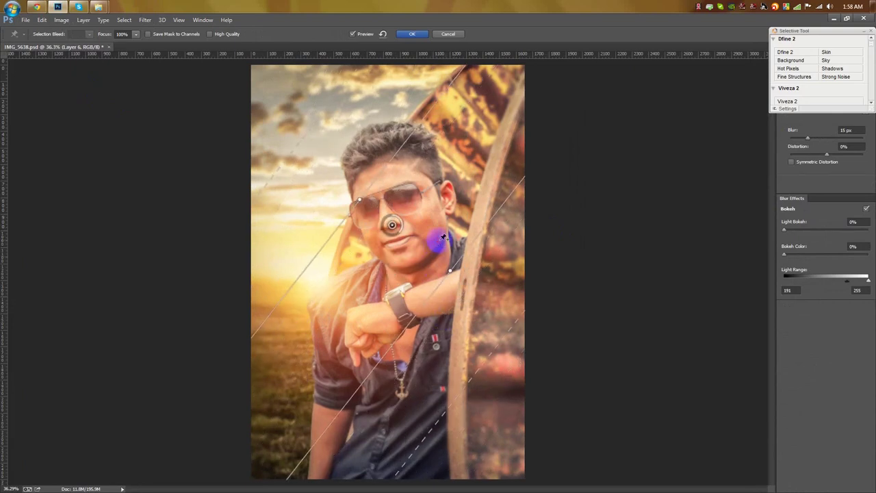
drag(451, 272, 455, 212)
drag(442, 251, 418, 250)
click(412, 33)
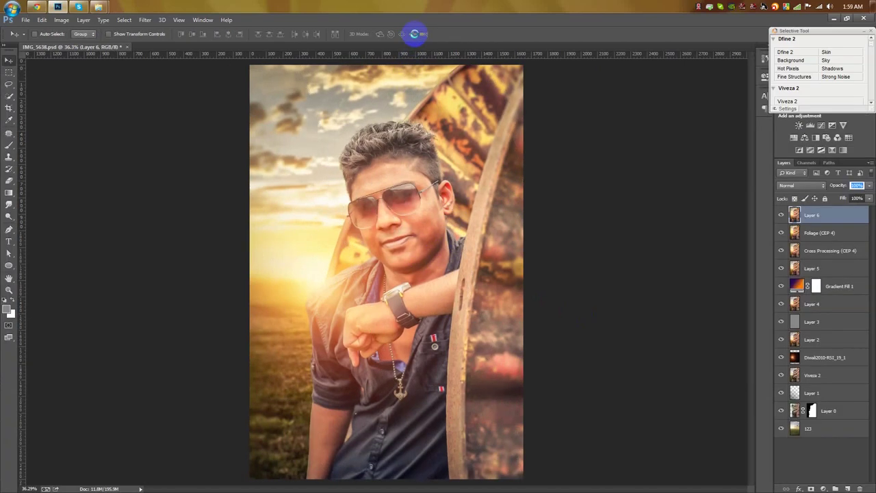
key(ctrl+s)
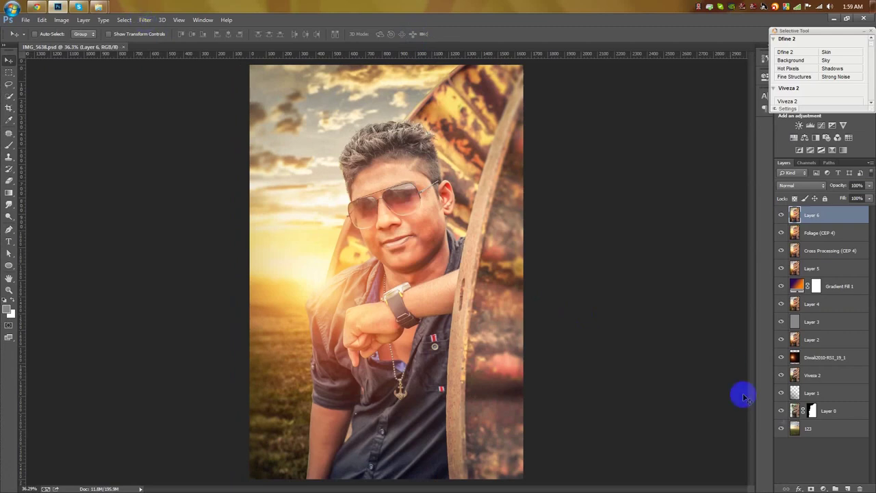
Step: Add a Photo Filter adjustment layer with Warming Filter (85) at 25% density
click(823, 487)
click(814, 407)
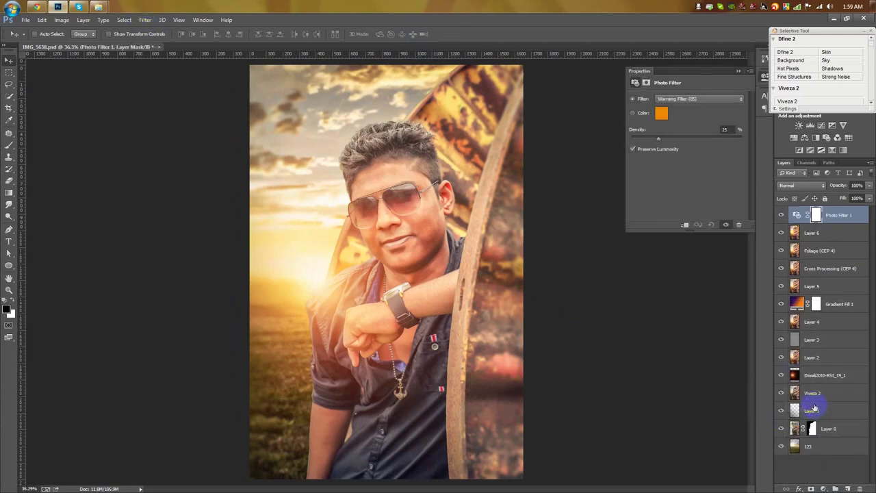
click(739, 71)
Step: Add a Color Lookup adjustment layer, compare the available 3D LUTs on the portrait, and settle on FoggyNight.3DL
click(823, 487)
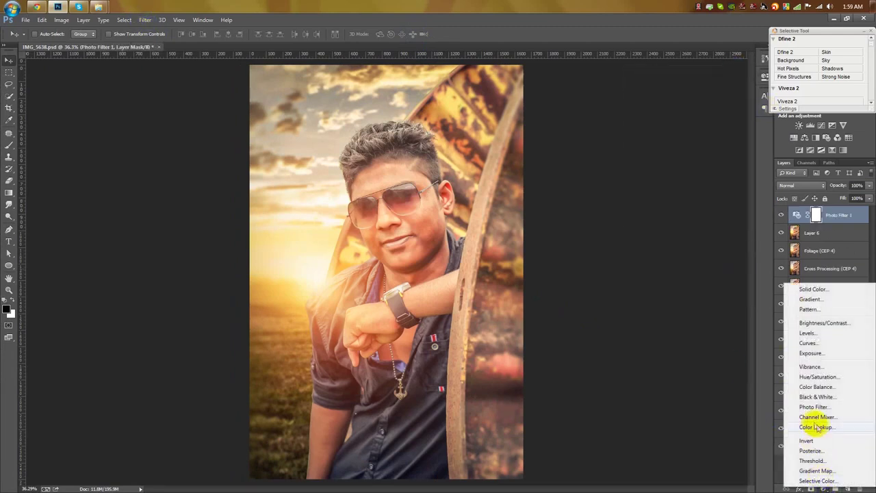
click(821, 427)
click(684, 99)
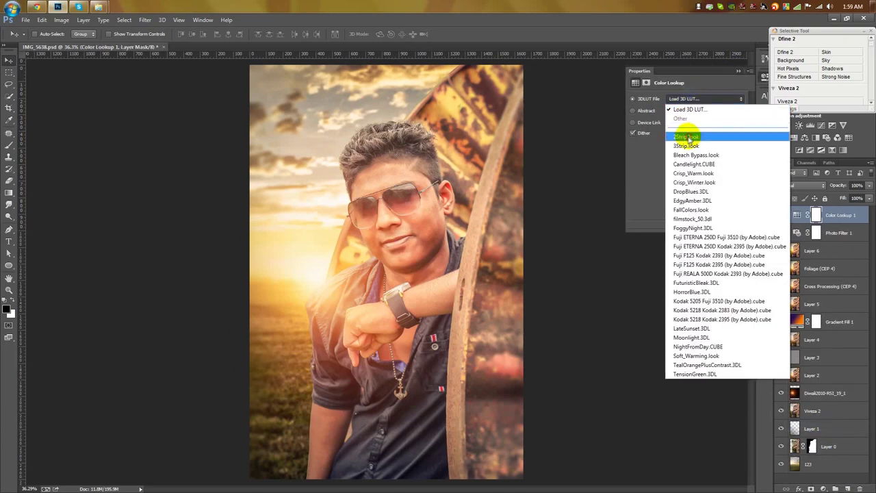
click(684, 113)
key(Down)
key(Down)
key(Down)
key(Down)
key(Down)
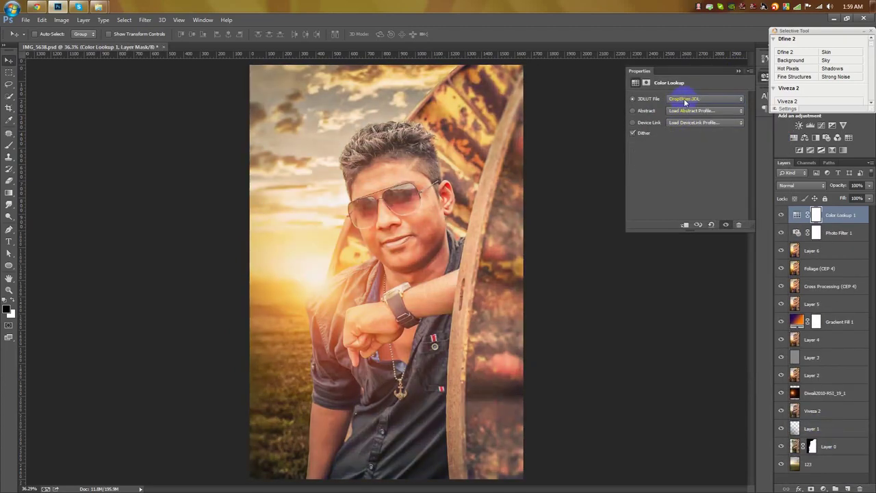
key(Down)
key(Down)
key(Down)
key(Down)
key(Down)
key(Down)
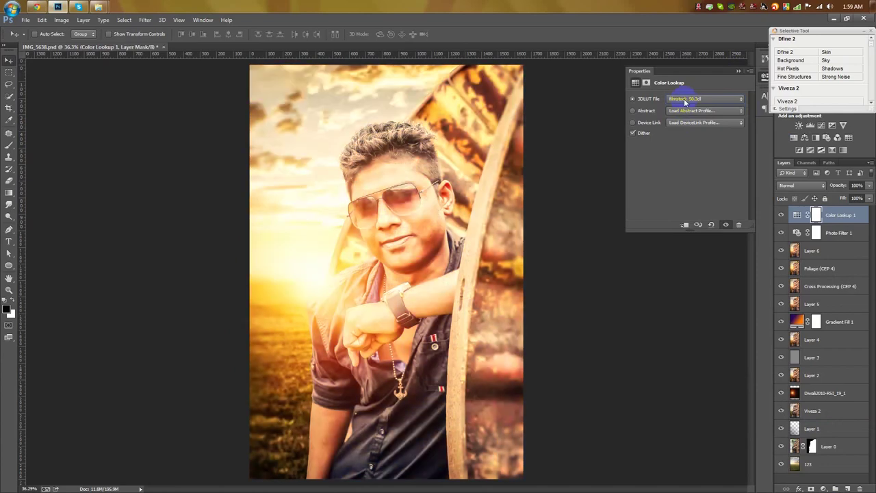
key(Down)
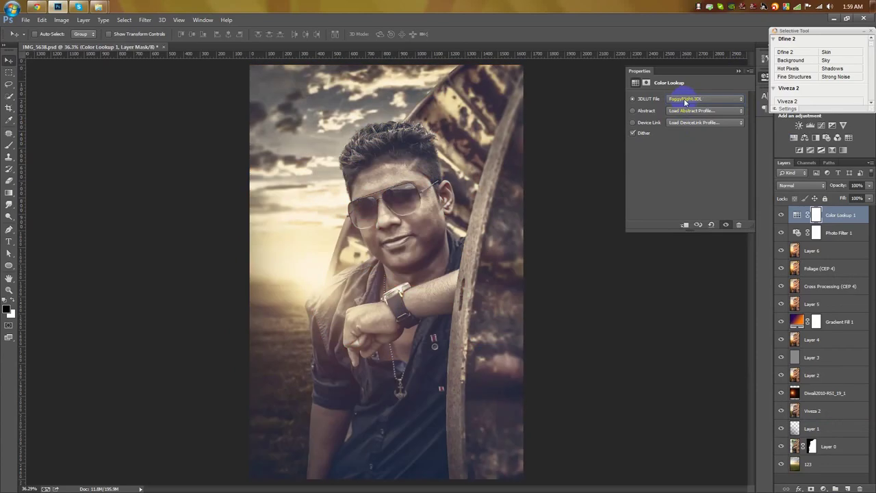
key(Down)
key(Down)
key(Down)
key(Down)
key(Down)
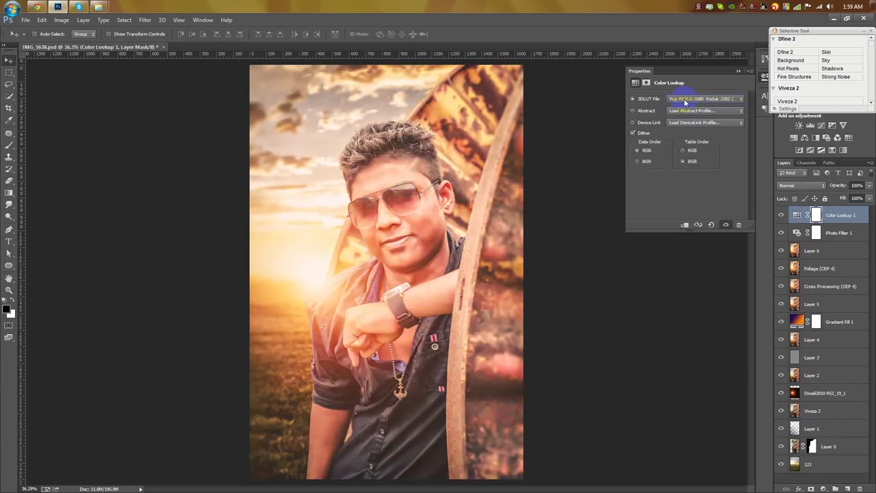
key(Down)
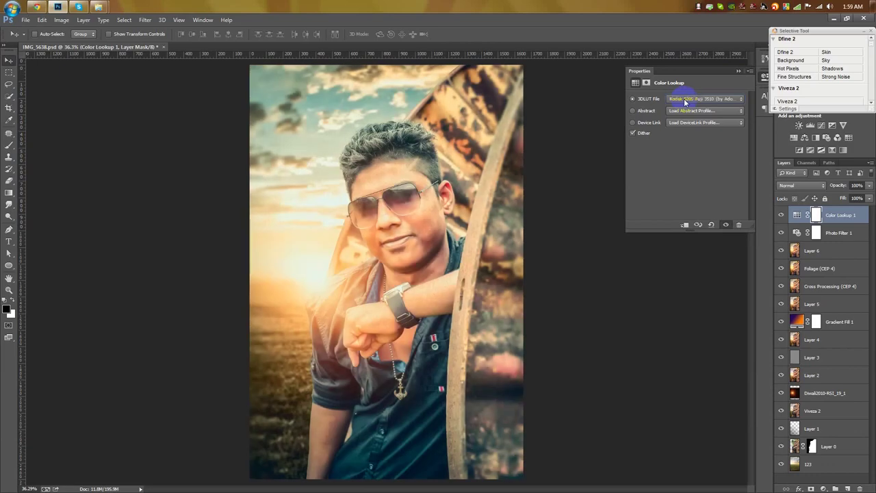
key(Down)
key(Down)
key(Down)
key(Down)
key(Down)
key(Down)
key(Down)
scroll(685, 102, up, 5)
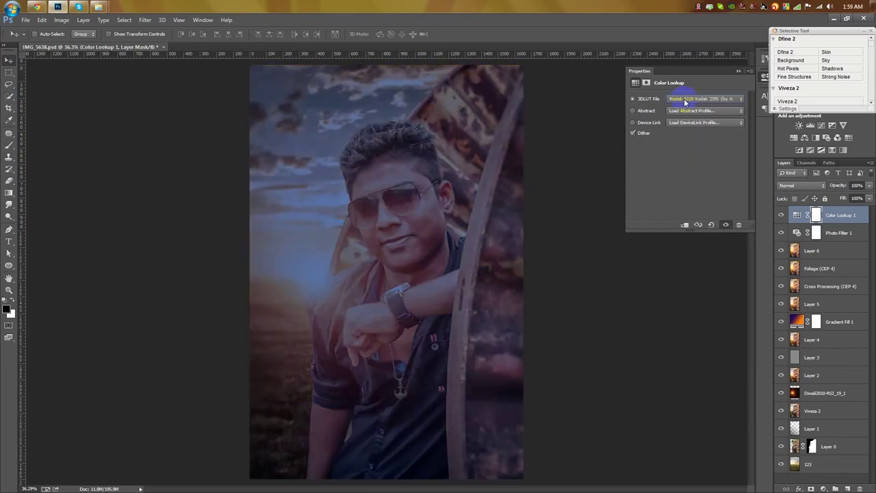
key(Up)
key(Up)
key(Up)
key(Up)
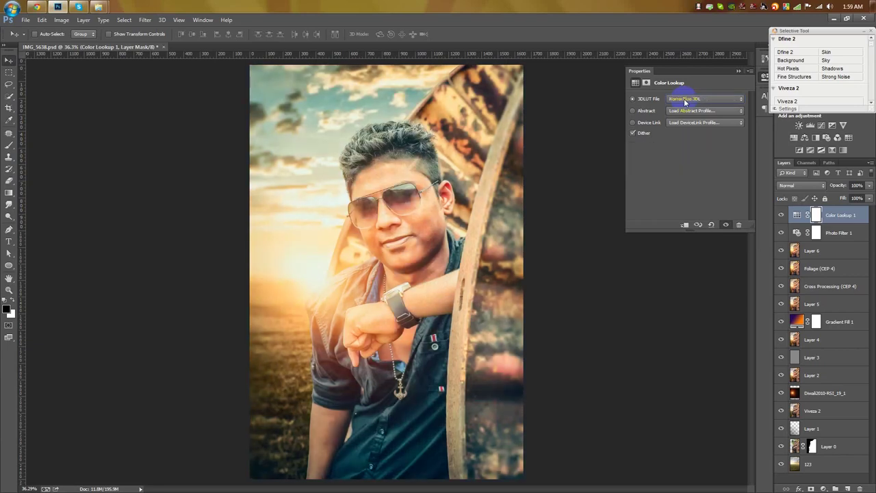
key(Up)
key(Up)
key(Up)
key(Up)
key(Up)
key(Up)
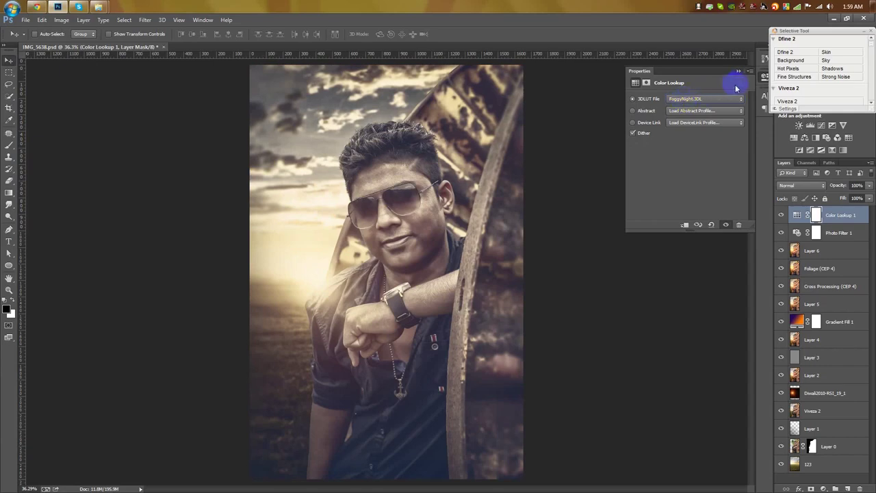
click(739, 71)
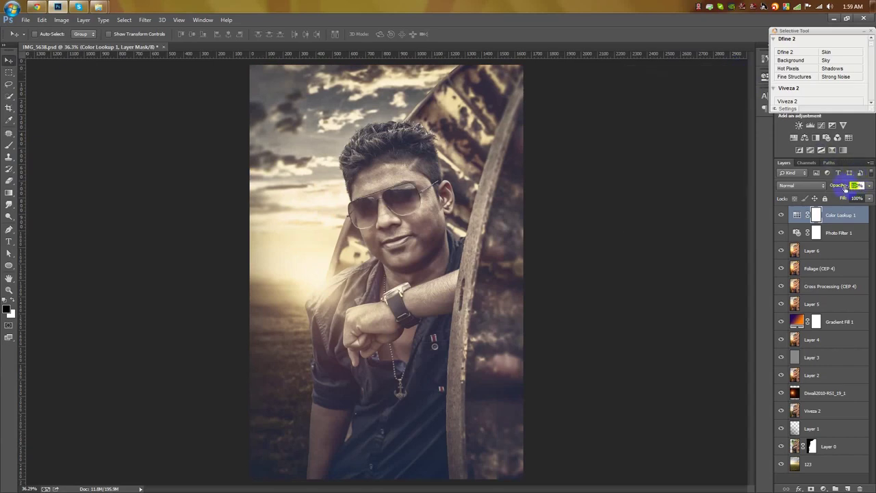
Step: Set the Color Lookup layer's opacity to 20% and toggle its visibility to compare before and after
text(20)
key(Return)
click(779, 216)
click(779, 216)
click(780, 217)
click(780, 216)
Step: Add a Curves adjustment layer, raising the shadow end and lowering the highlight end of its Blue channel curve
click(822, 488)
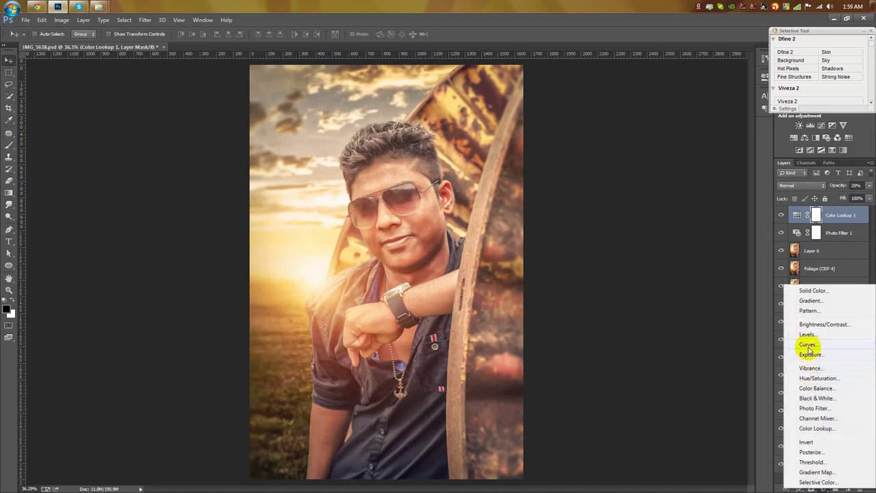
click(806, 345)
click(670, 112)
click(654, 140)
drag(651, 213, 733, 129)
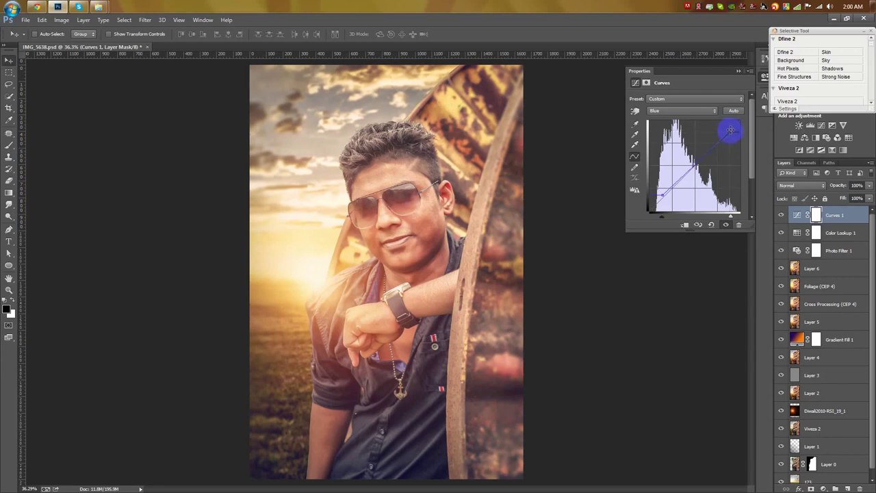
click(738, 71)
Step: Create a new layer above the Curves layer and fill it with the merged image using Apply Image
click(836, 488)
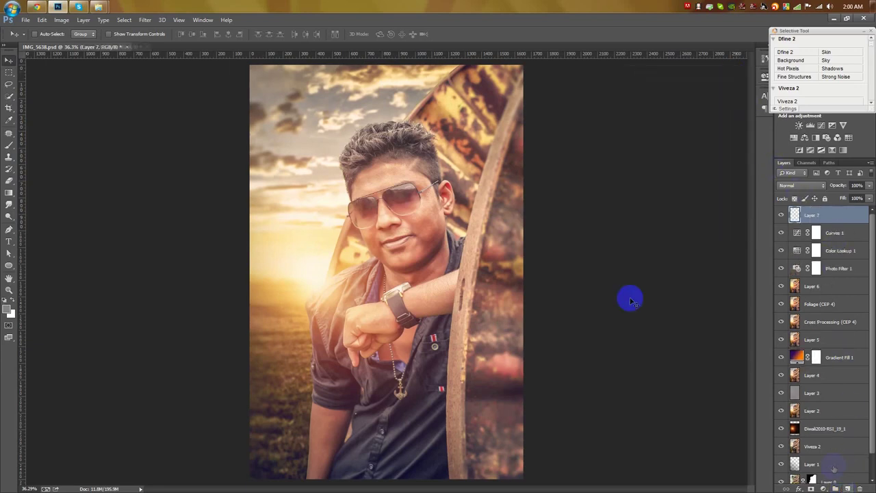
click(61, 20)
click(95, 160)
click(514, 141)
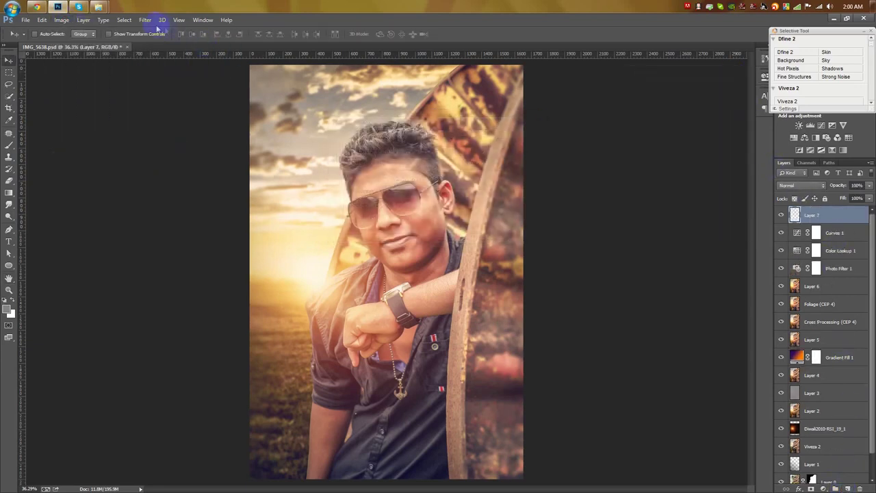
Step: In the Camera Raw filter, set the new layer's Temperature to +4, Whites +1, Blacks -20, Clarity -7 and Vibrance +11
click(145, 20)
click(145, 20)
click(145, 20)
click(166, 75)
drag(633, 166, 636, 167)
drag(633, 281, 620, 283)
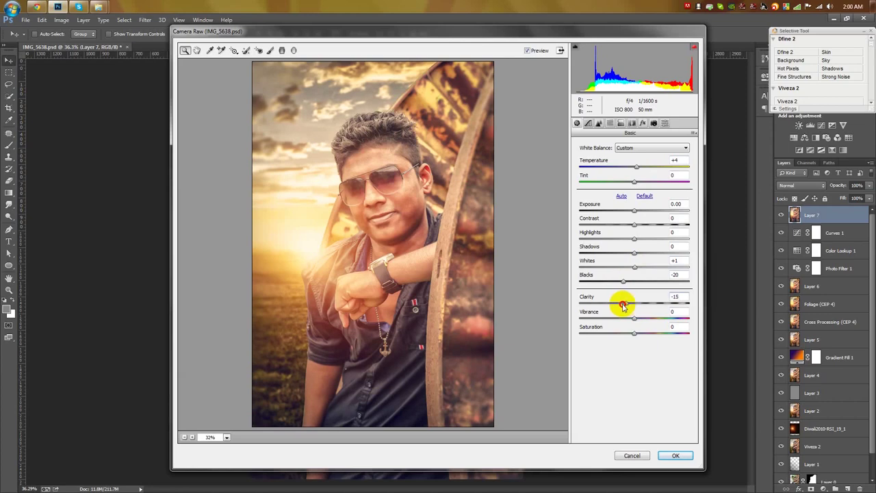
drag(620, 305, 637, 320)
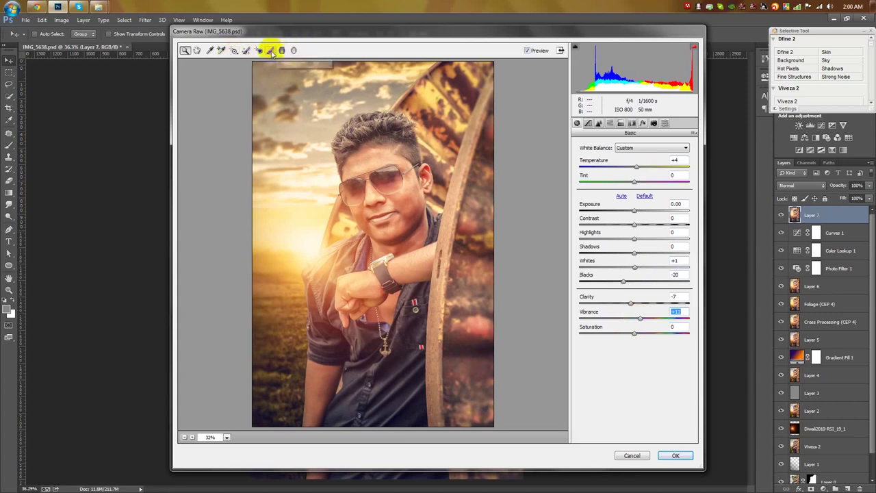
Step: Place an Adjustment Brush edit on the man's forehead, set its Exposure to 0.00, and apply the Camera Raw filter
click(270, 50)
click(376, 167)
drag(640, 192, 636, 193)
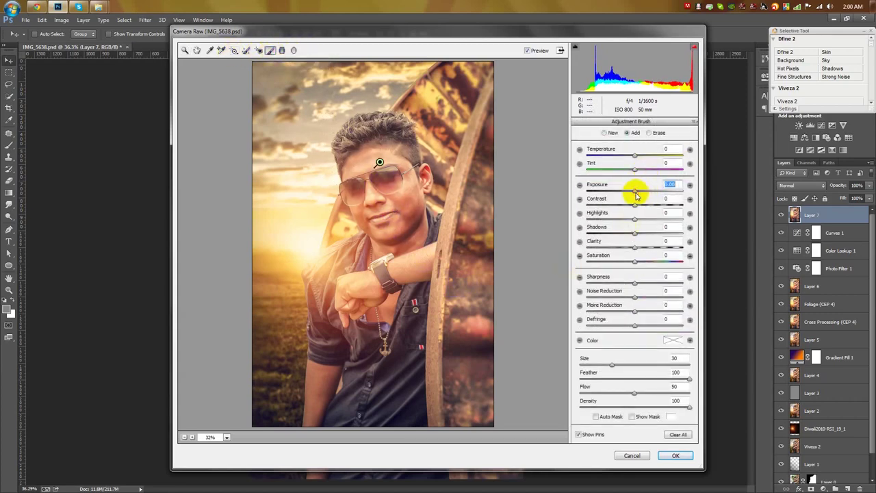
click(675, 455)
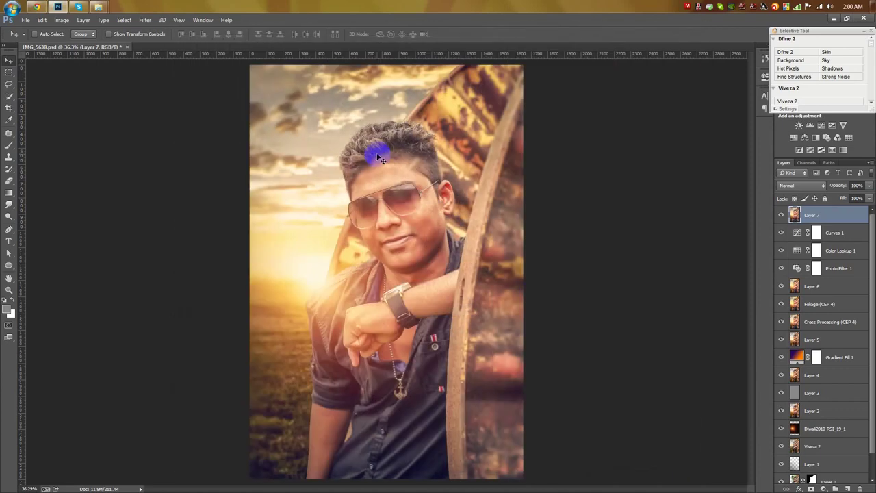
Step: With the Blur tool, adjust the brush and soften the outer edge of the man's lowered arm against the grass
click(9, 241)
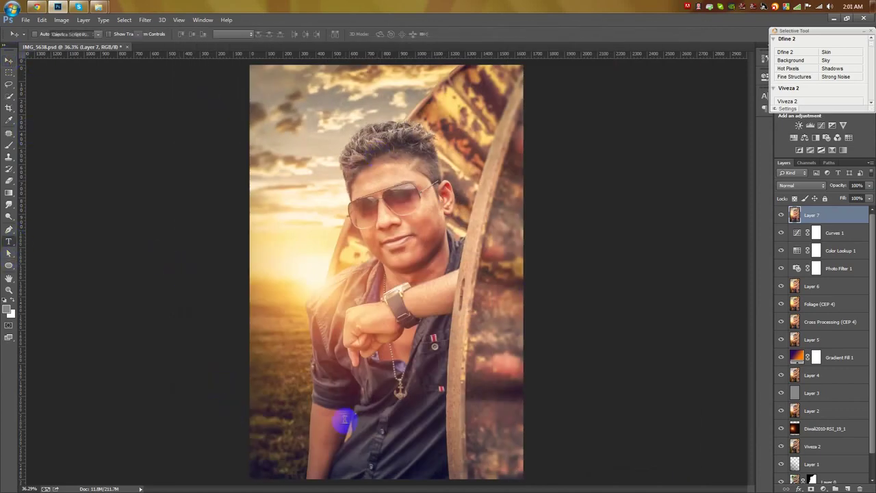
scroll(305, 430, up, 5)
scroll(347, 267, down, 4)
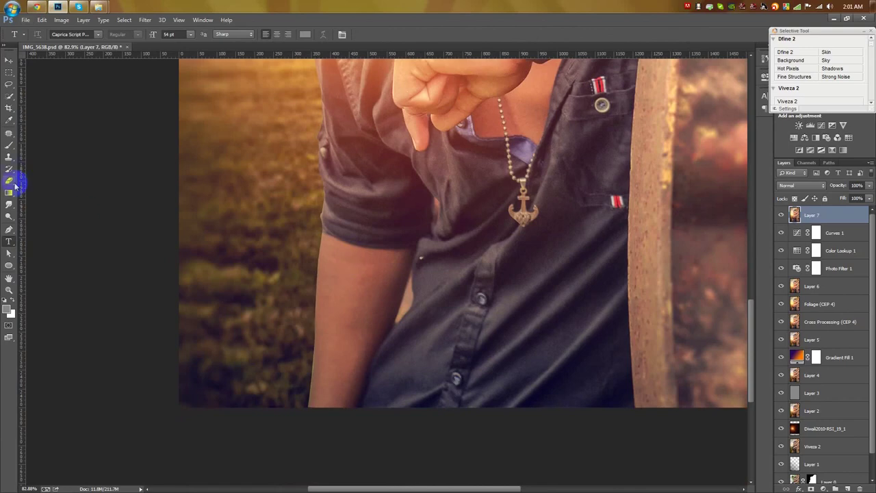
click(9, 204)
mouse_move(300, 411)
mouse_down()
mouse_move(318, 128)
mouse_move(303, 336)
mouse_up()
click(9, 204)
click(41, 199)
right_click(239, 231)
click(311, 251)
mouse_move(315, 198)
mouse_down()
mouse_move(303, 435)
mouse_move(308, 180)
mouse_move(306, 200)
mouse_up()
Step: Blur the remaining cut-out edges along the shoulder, the side of the face and hair, and the rusty metal's upper rim
scroll(306, 200, up, 3)
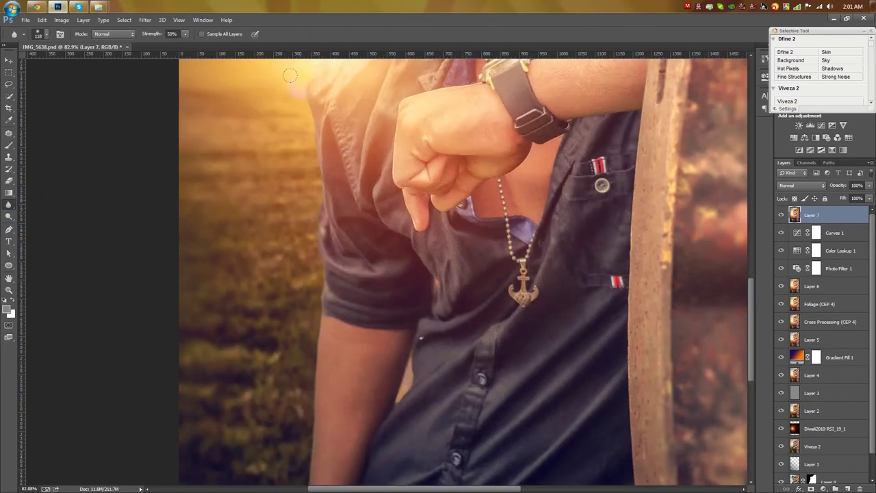
scroll(290, 76, up, 3)
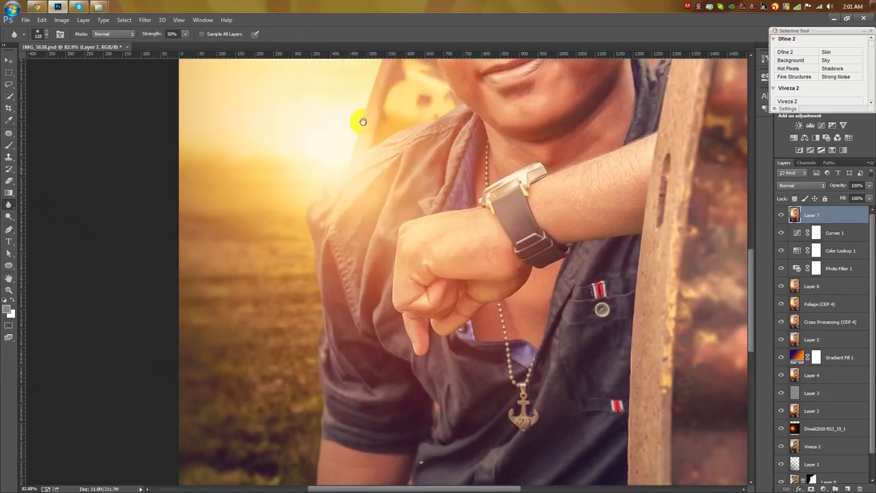
scroll(363, 121, up, 3)
drag(366, 104, 355, 198)
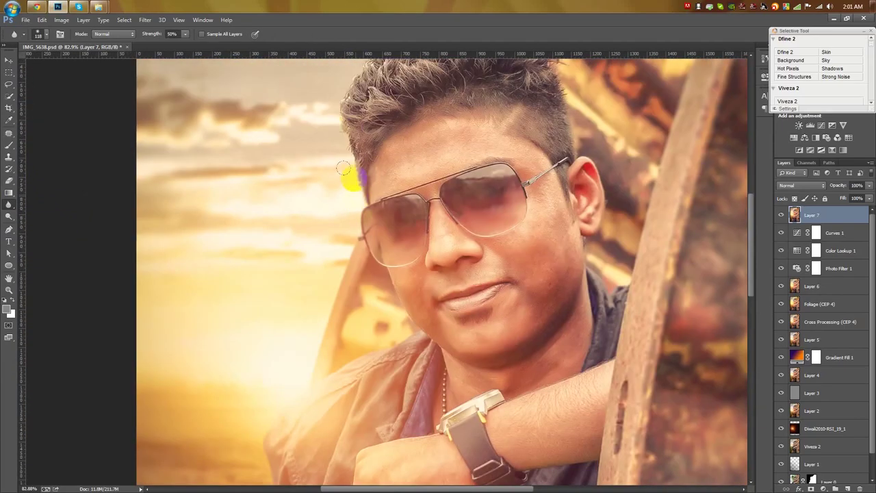
drag(368, 50, 343, 151)
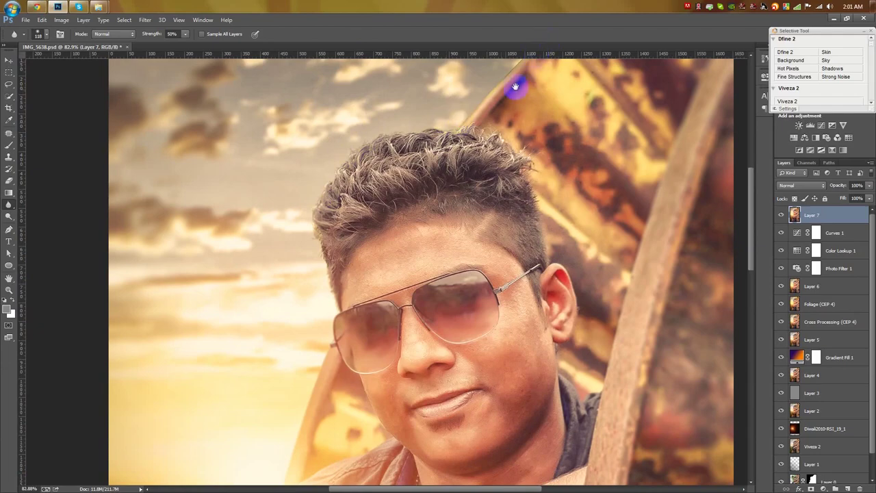
drag(537, 59, 502, 98)
key(ctrl+0)
click(9, 63)
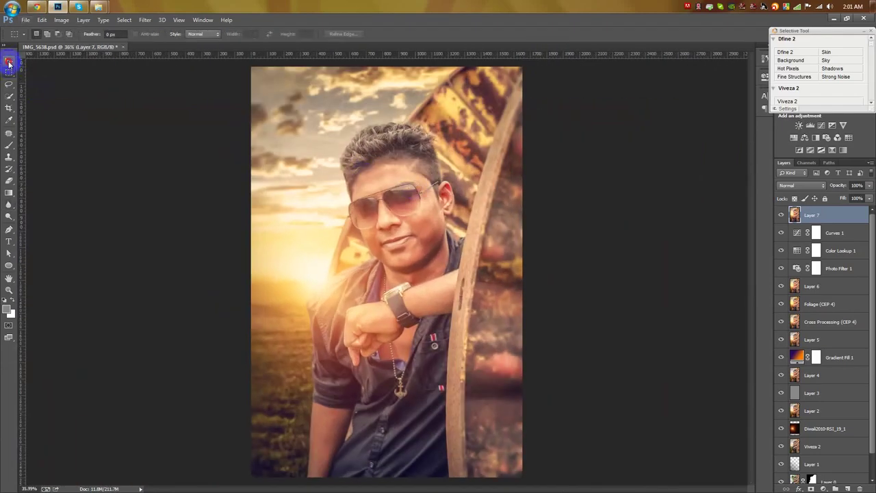
click(9, 241)
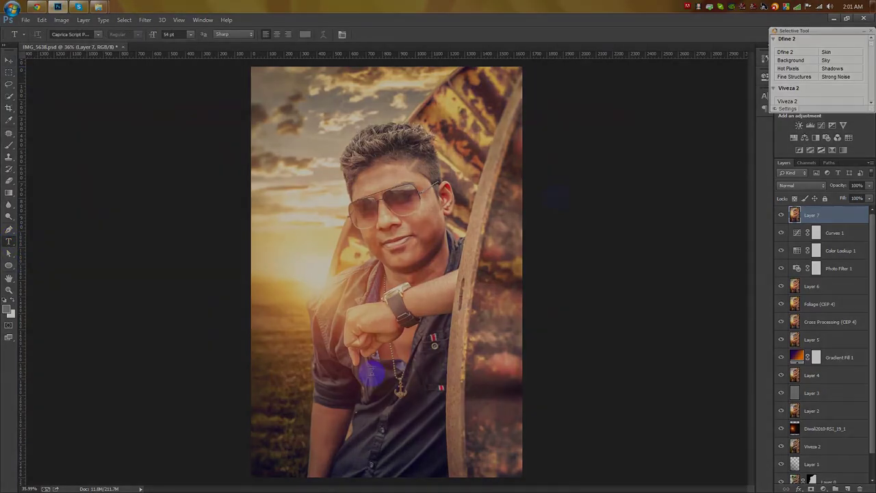